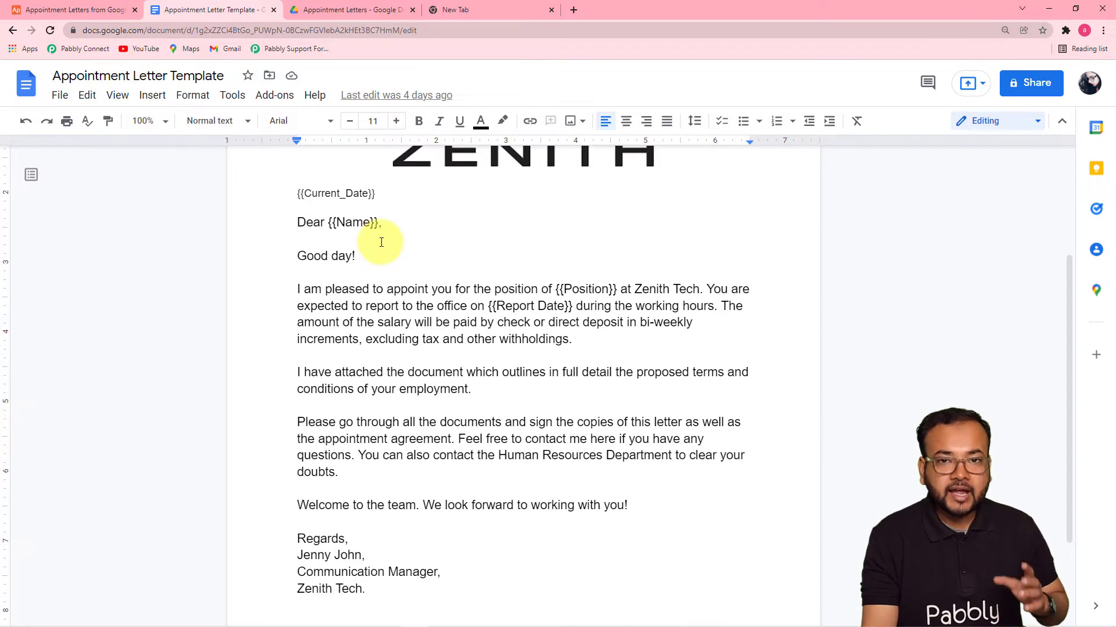
# - Review the Airtable base, the appointment letter template in Google Docs and the Appointment Letters folder in Google Drive
pyautogui.click(102, 16)
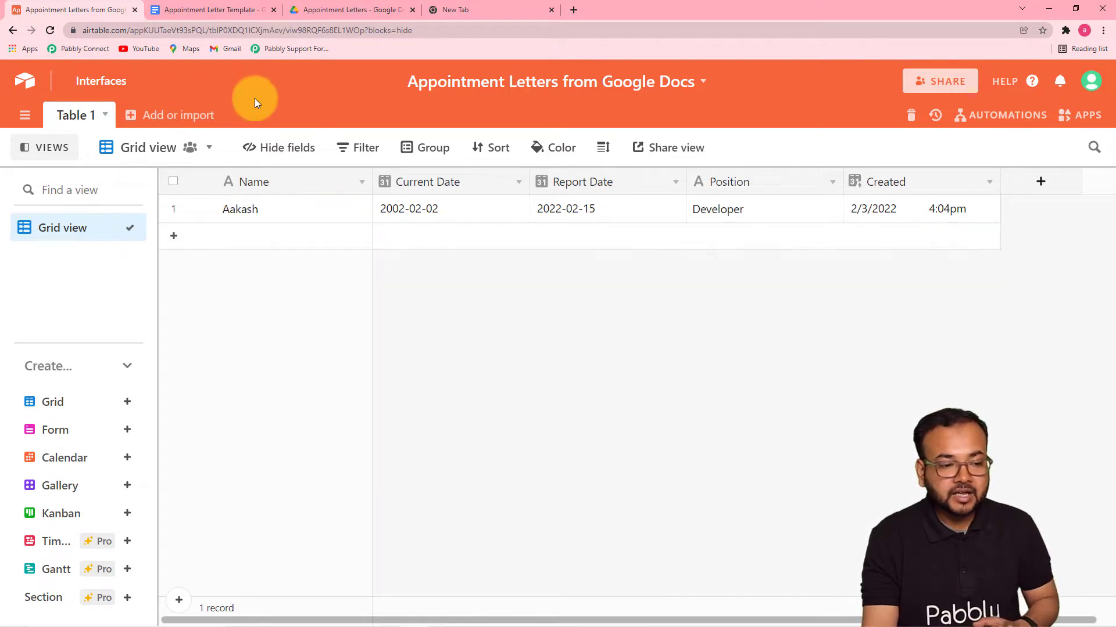
pyautogui.click(227, 13)
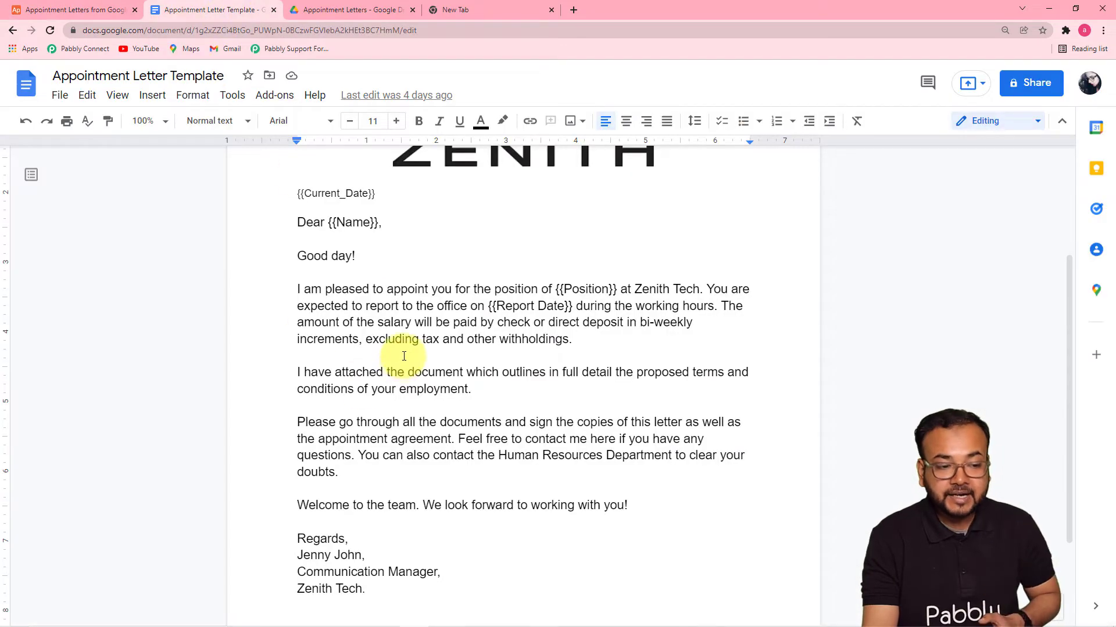
pyautogui.click(335, 11)
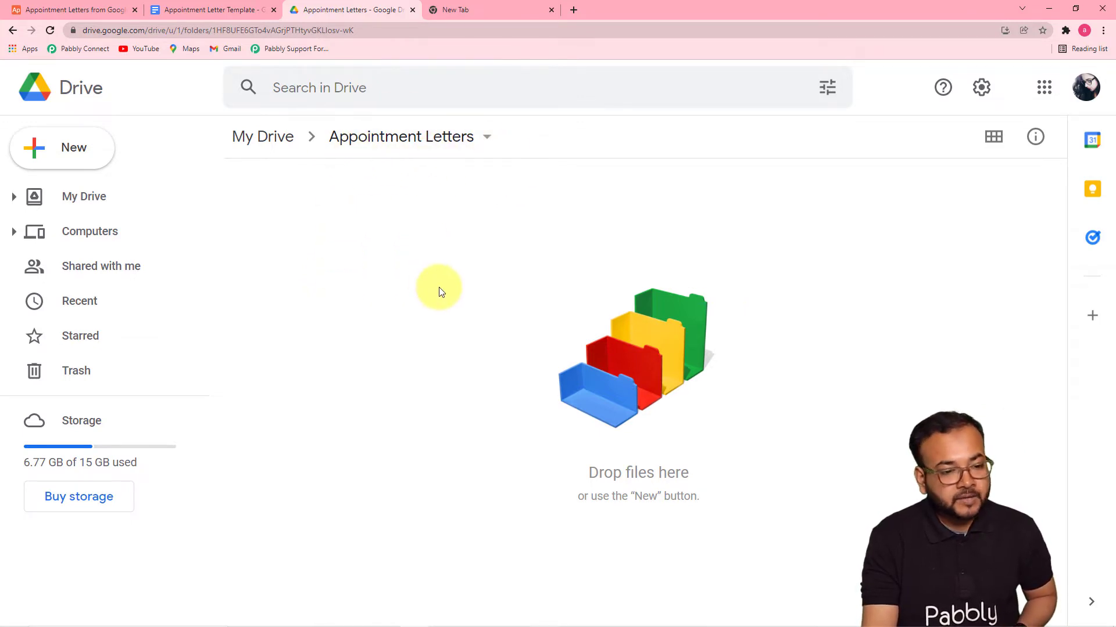
# - Open Pabbly Connect and create a workflow named "Create Document from Google Docs and Airtable Automatically"
pyautogui.click(497, 10)
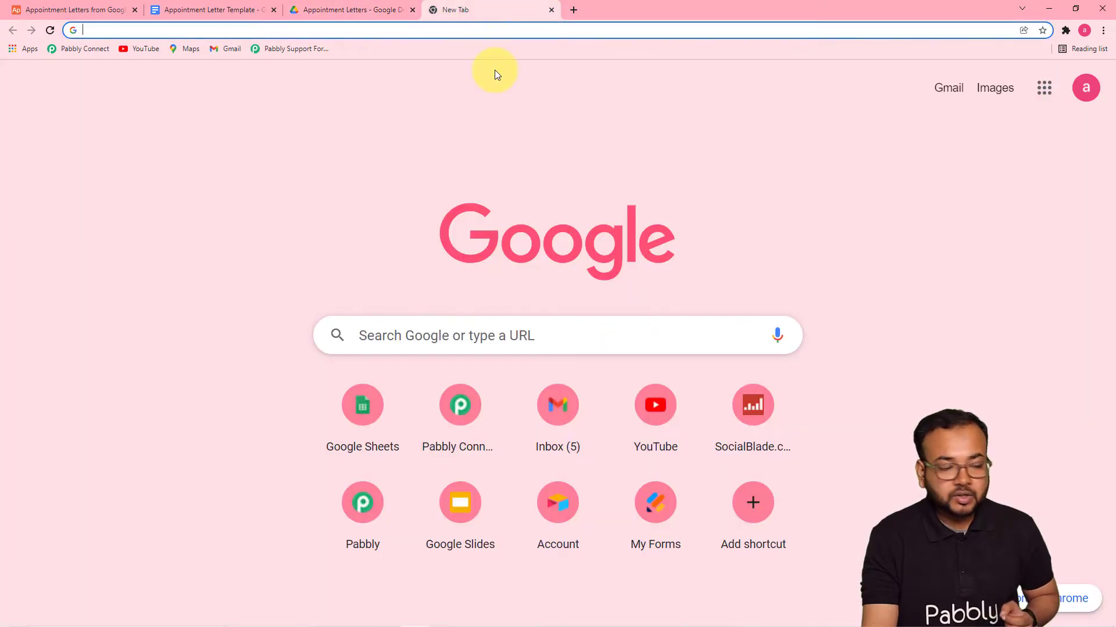
pyautogui.click(95, 52)
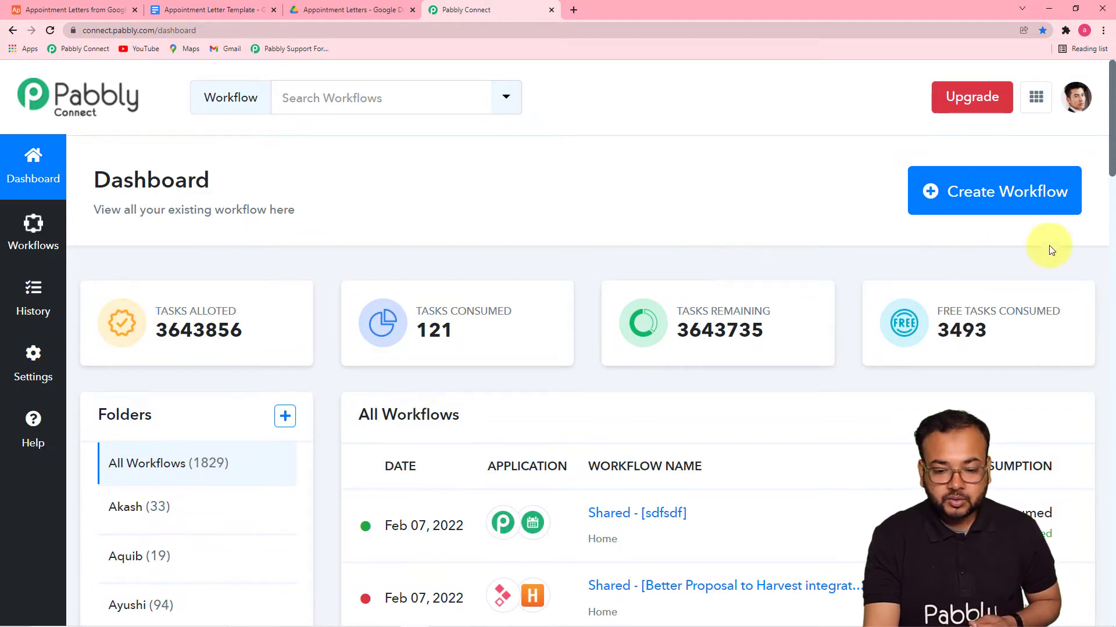
pyautogui.click(971, 202)
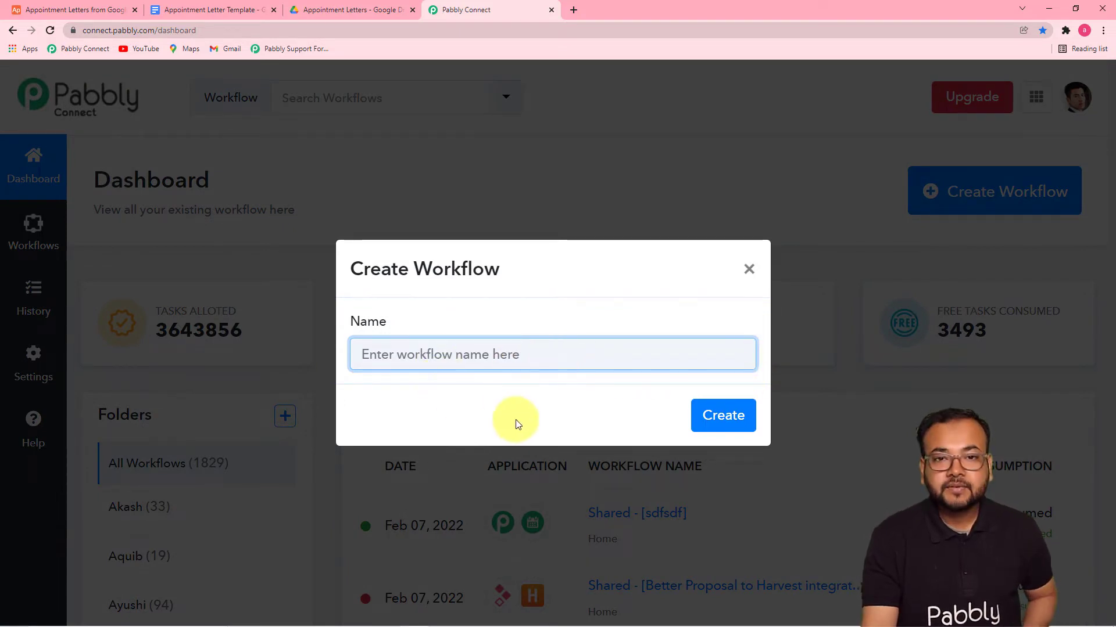
pyautogui.write('Create Document from Google Docs and Airtable Automatically')
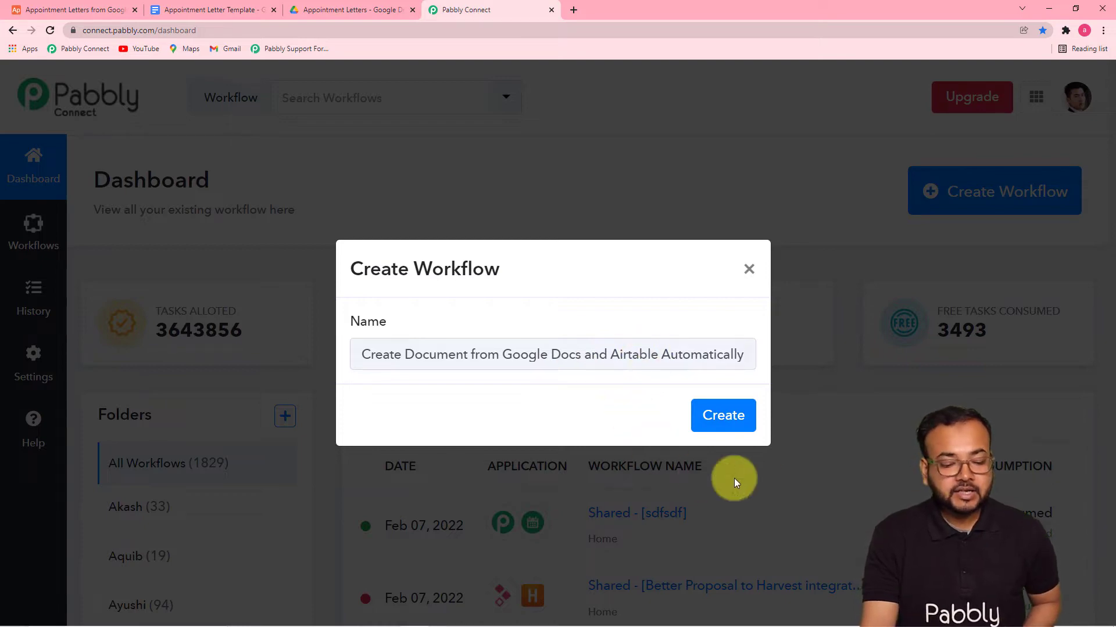
pyautogui.click(716, 418)
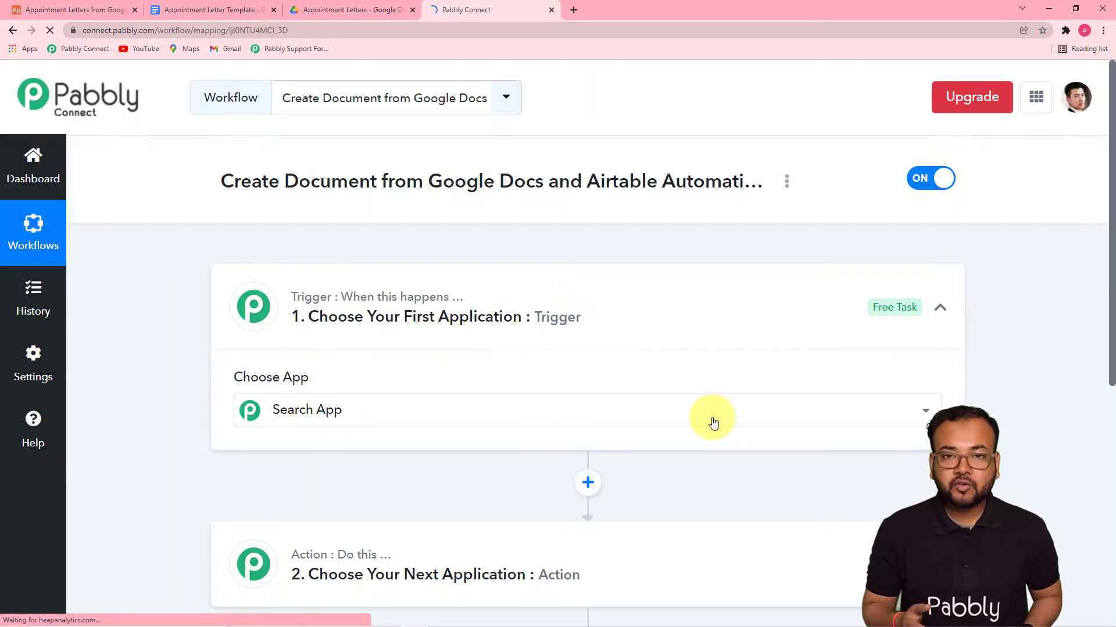
# - Choose Airtable as the workflow's trigger application
pyautogui.click(714, 422)
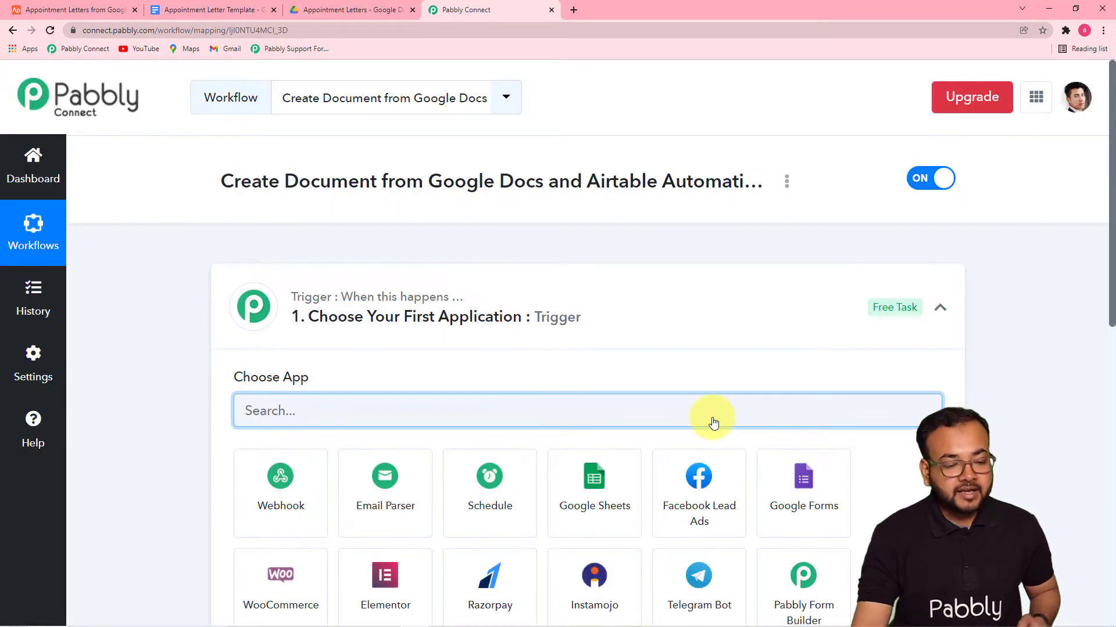
pyautogui.click(942, 311)
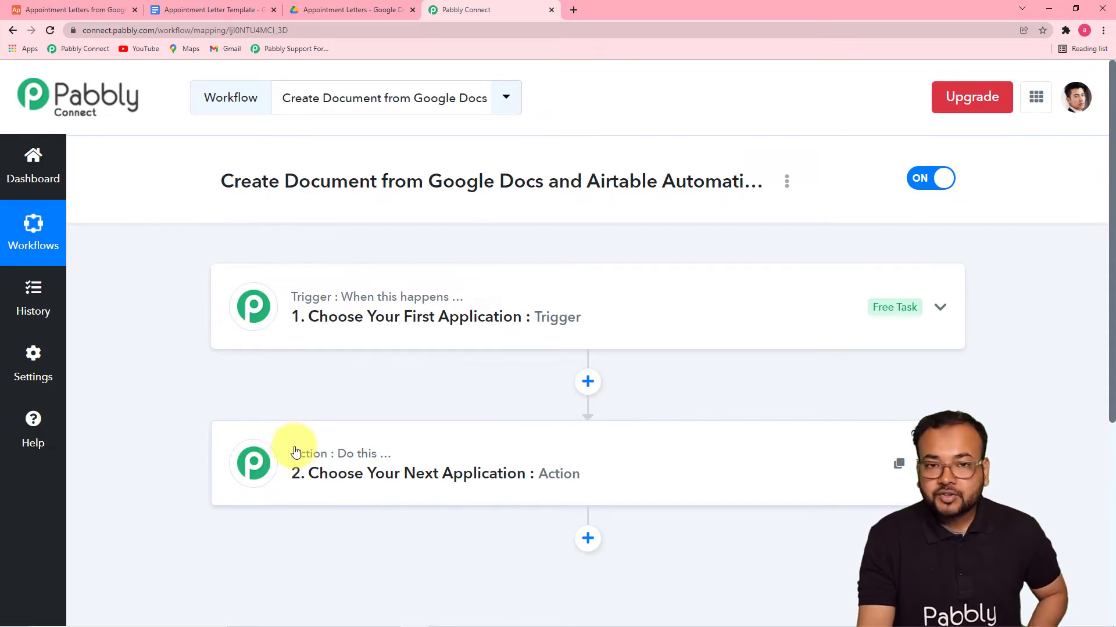
pyautogui.click(321, 319)
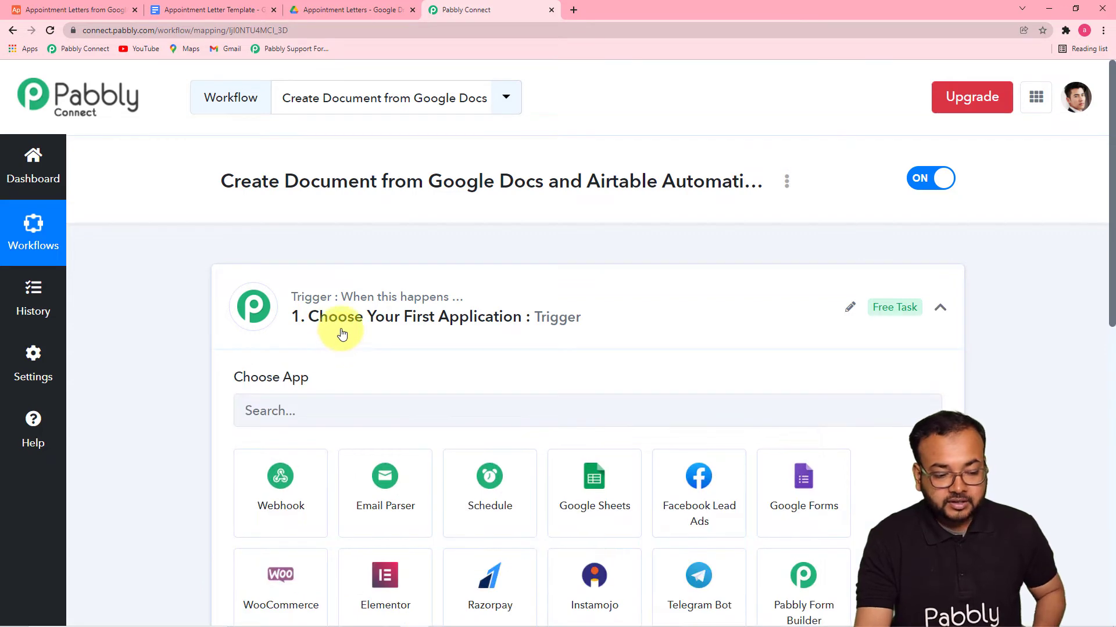
pyautogui.scroll(-3, 358, 329)
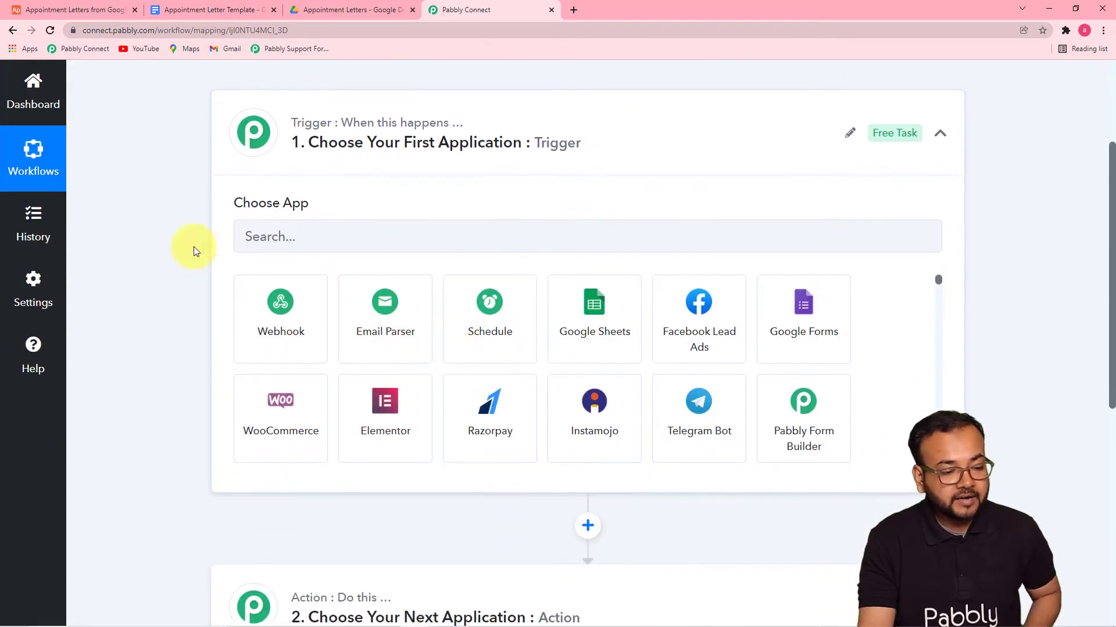
pyautogui.click(391, 228)
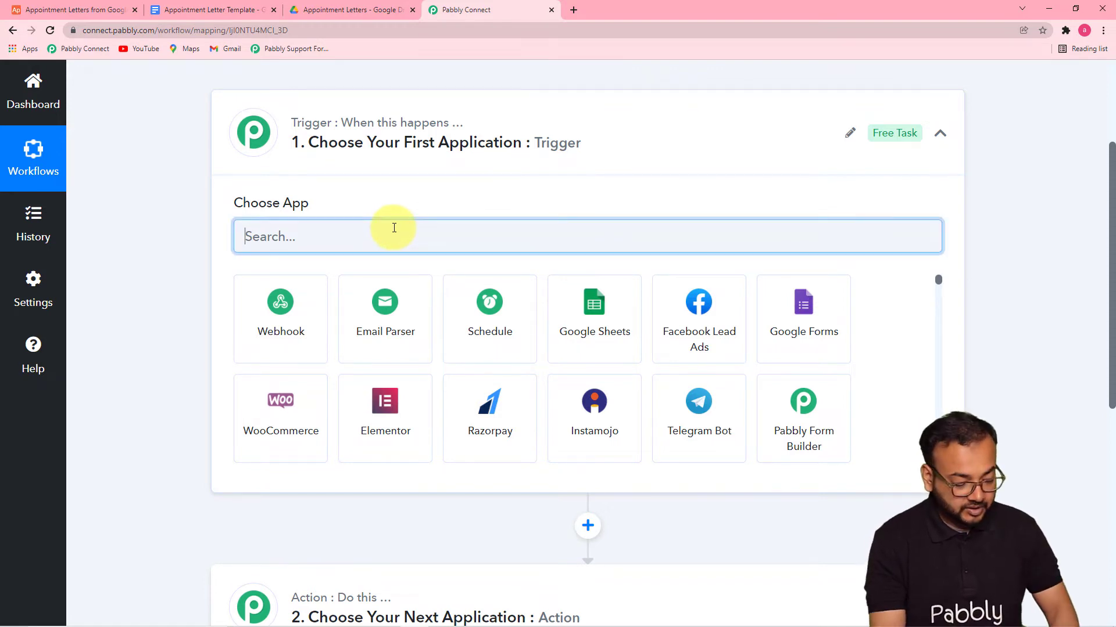
pyautogui.write('airt')
pyautogui.click(296, 316)
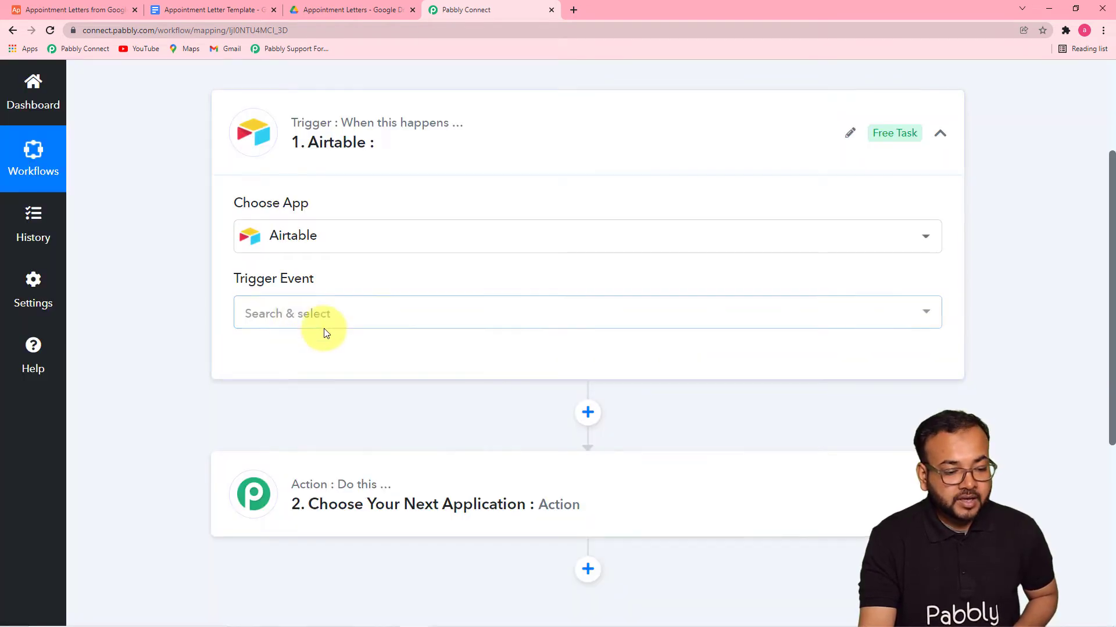
# - Set the Airtable trigger event to New Record and start adding a new Airtable connection
pyautogui.click(320, 316)
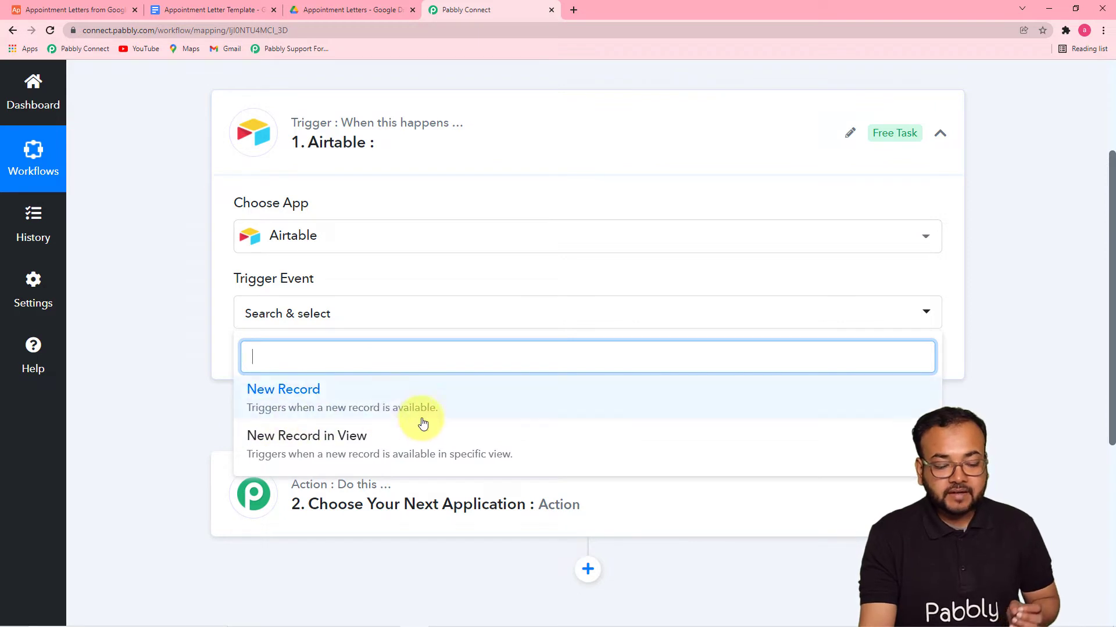
pyautogui.click(76, 10)
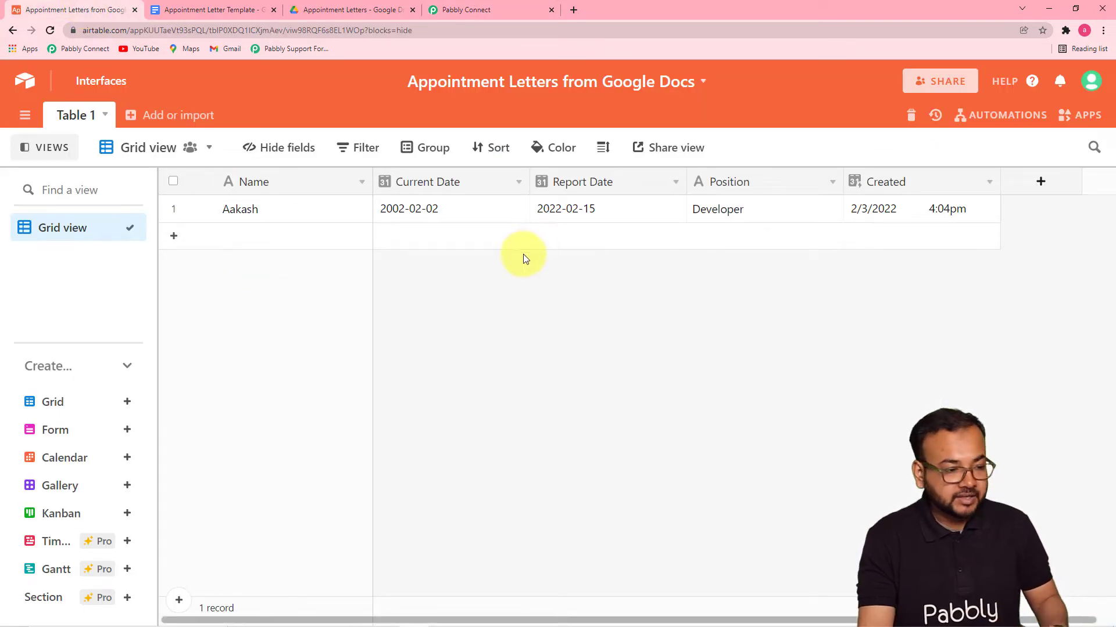
pyautogui.click(448, 10)
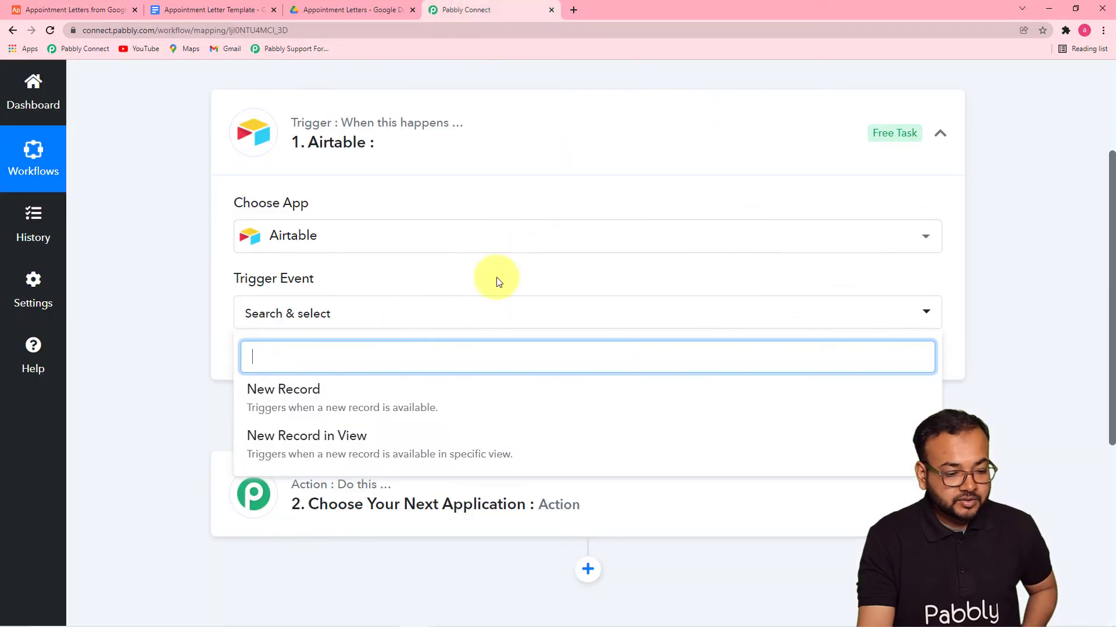
pyautogui.click(297, 393)
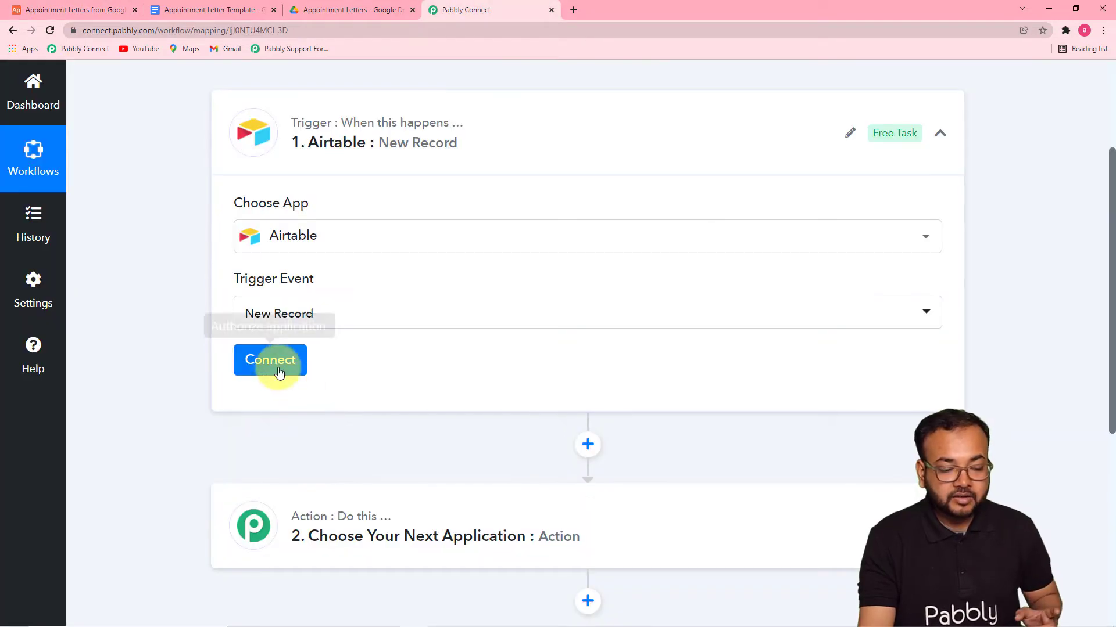
pyautogui.click(273, 361)
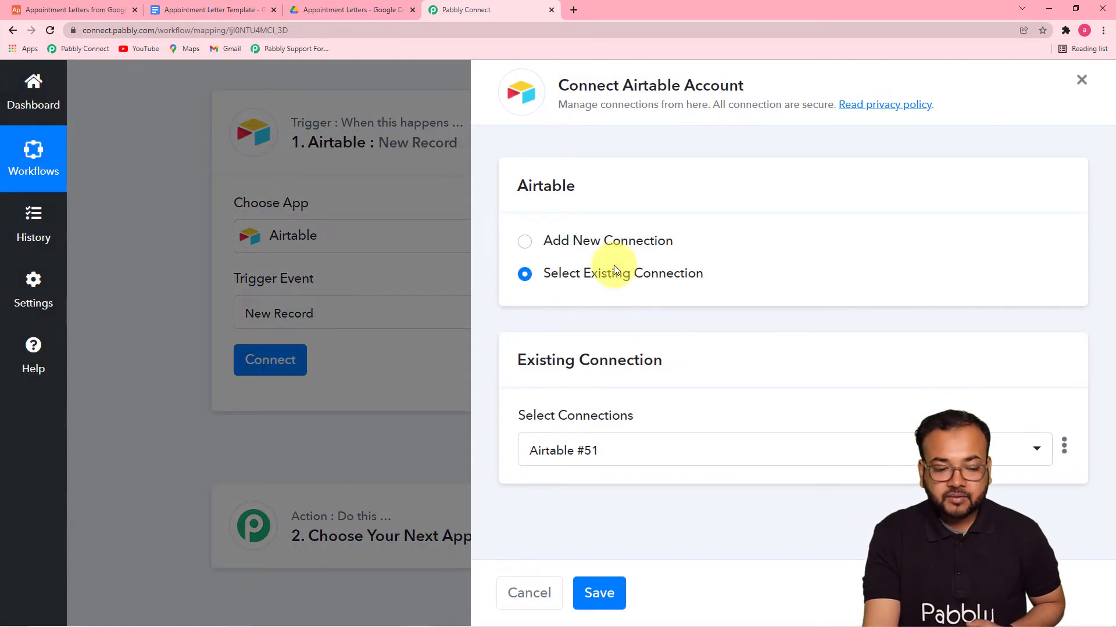
pyautogui.click(526, 241)
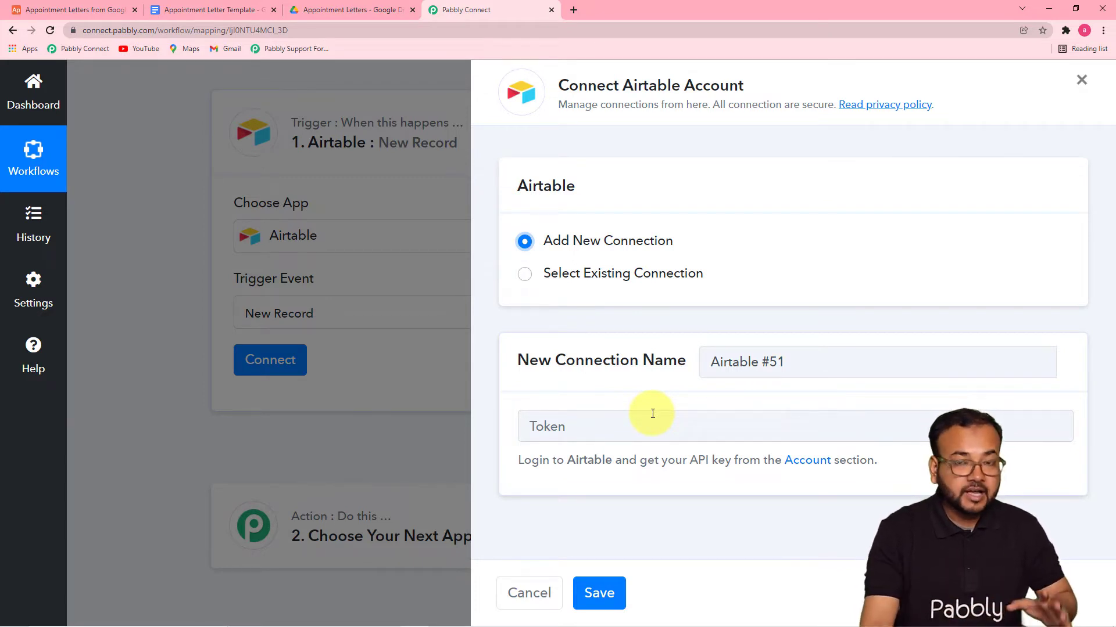
# - Compare the columns of the Airtable table with the placeholders in the appointment letter template
pyautogui.click(78, 12)
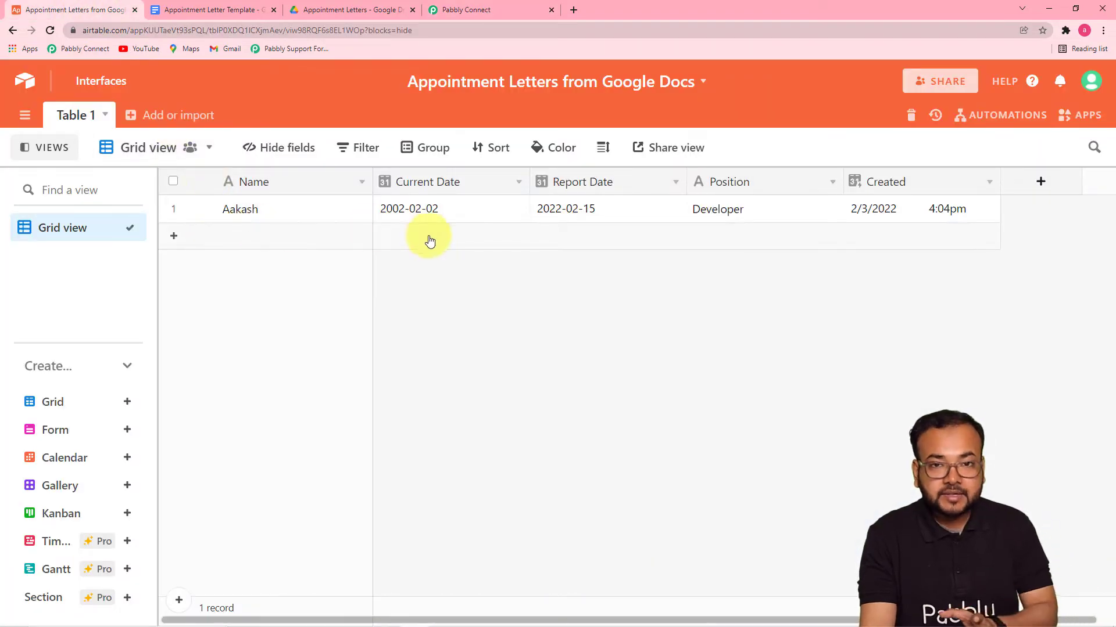
pyautogui.click(322, 12)
pyautogui.click(220, 10)
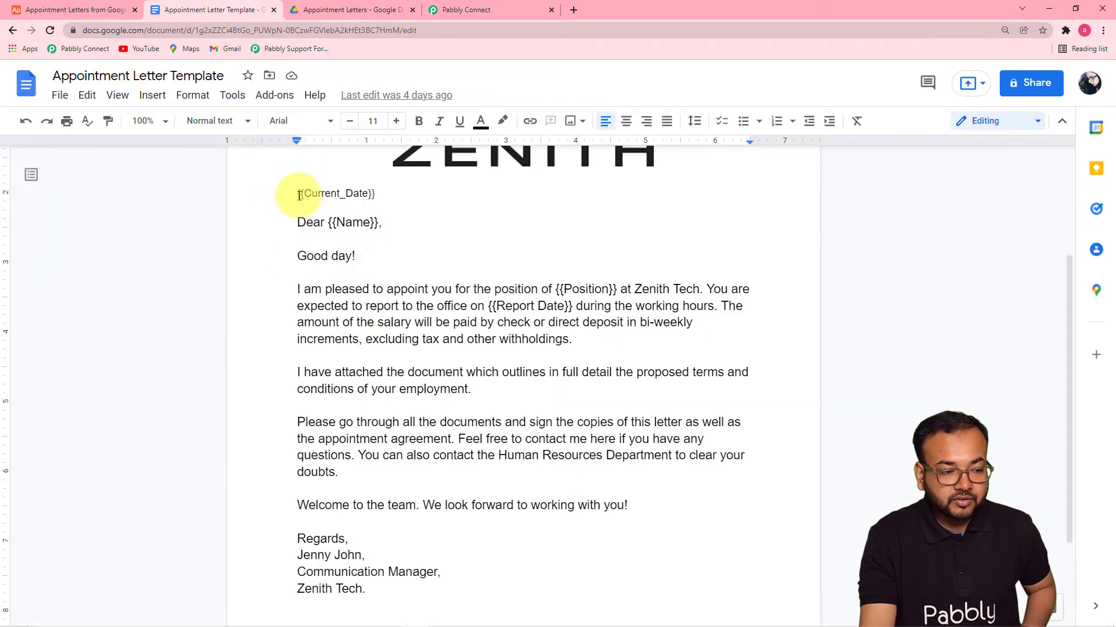
pyautogui.click(38, 6)
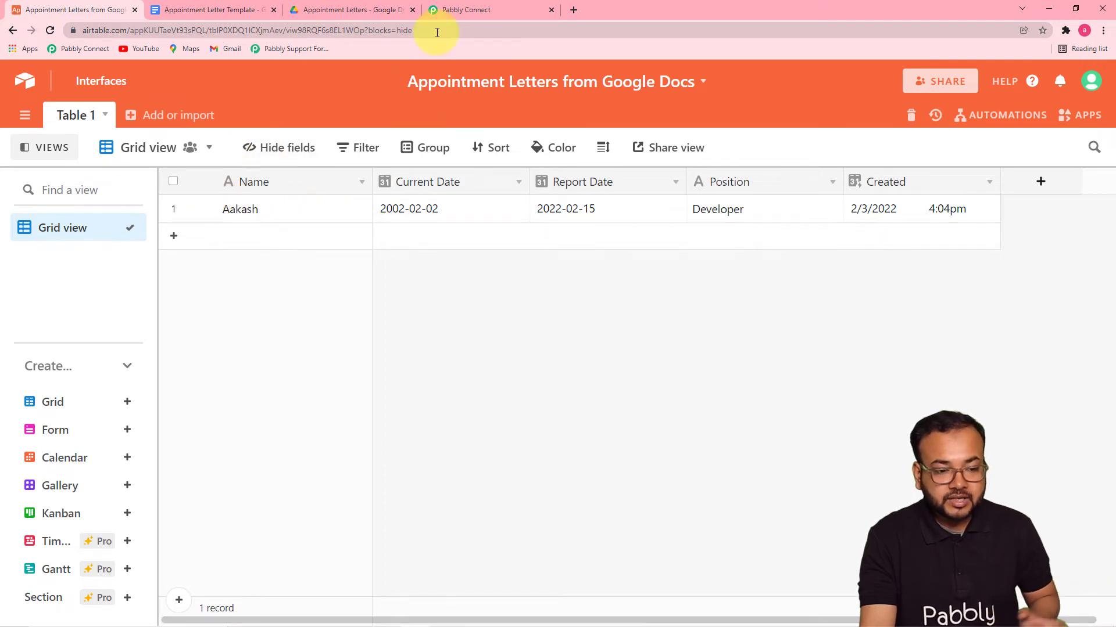
pyautogui.click(460, 12)
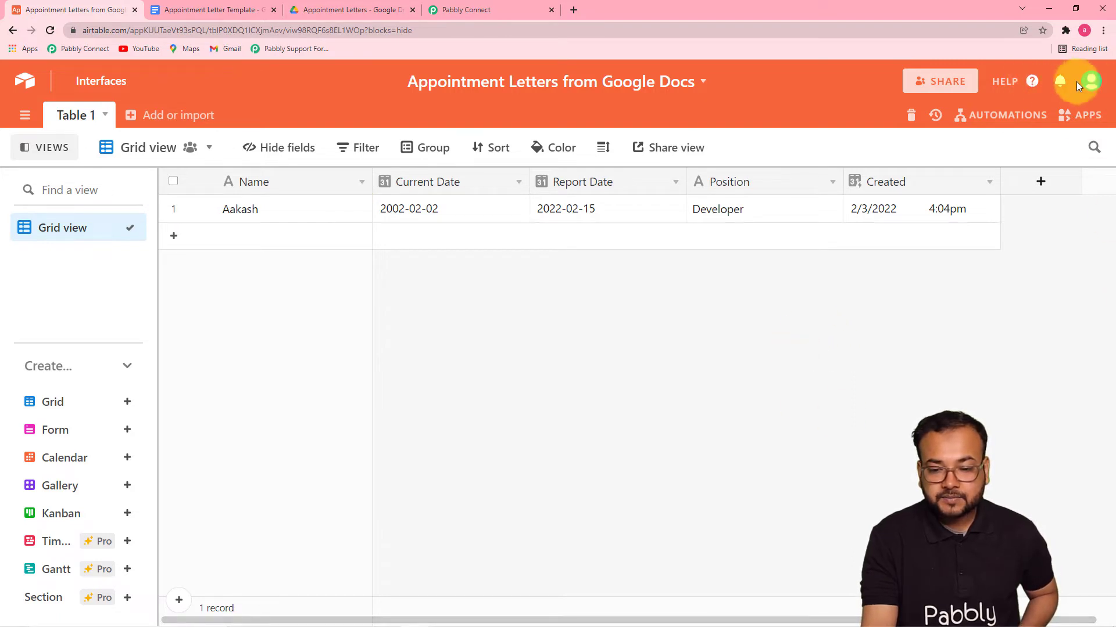
# - Open the Airtable account overview and copy the personal API key
pyautogui.click(1091, 82)
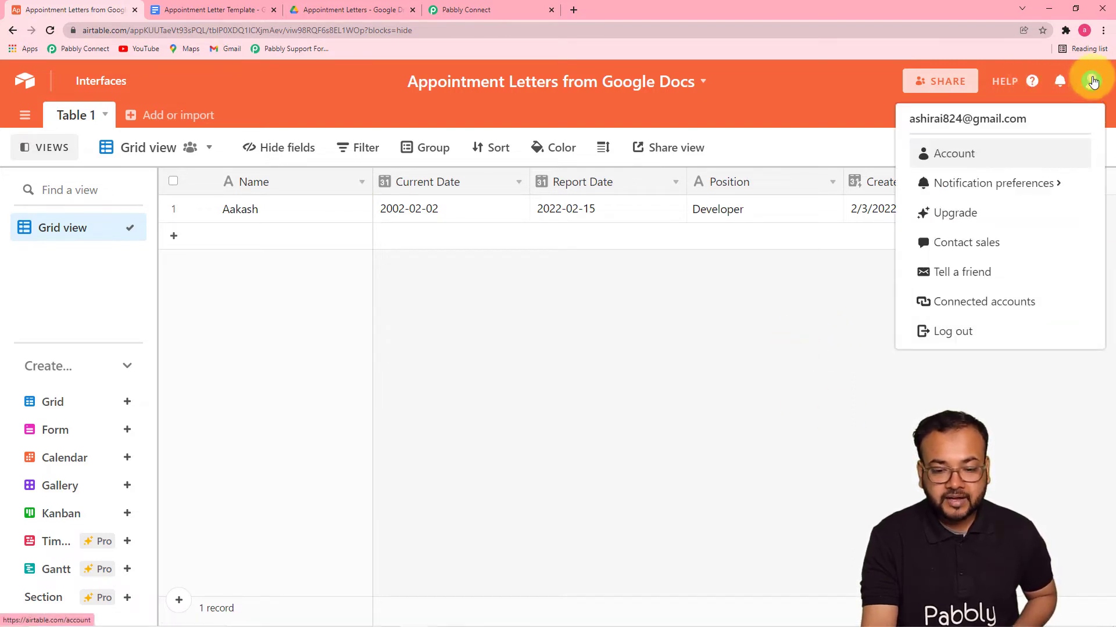
pyautogui.click(965, 154)
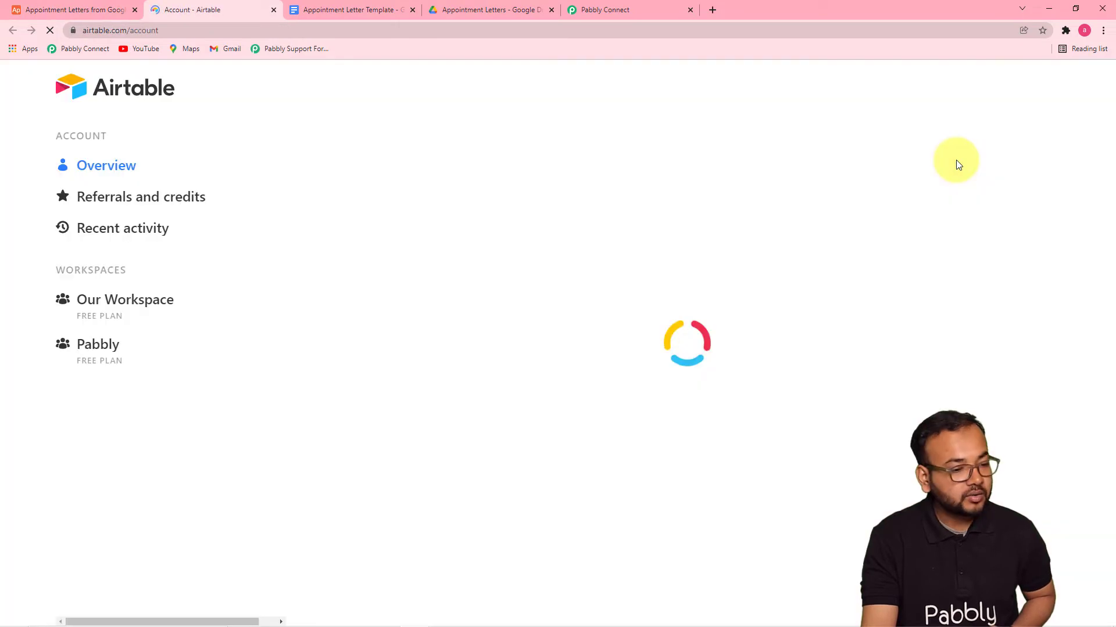
pyautogui.moveTo(1109, 208); pyautogui.dragTo(1111, 406)
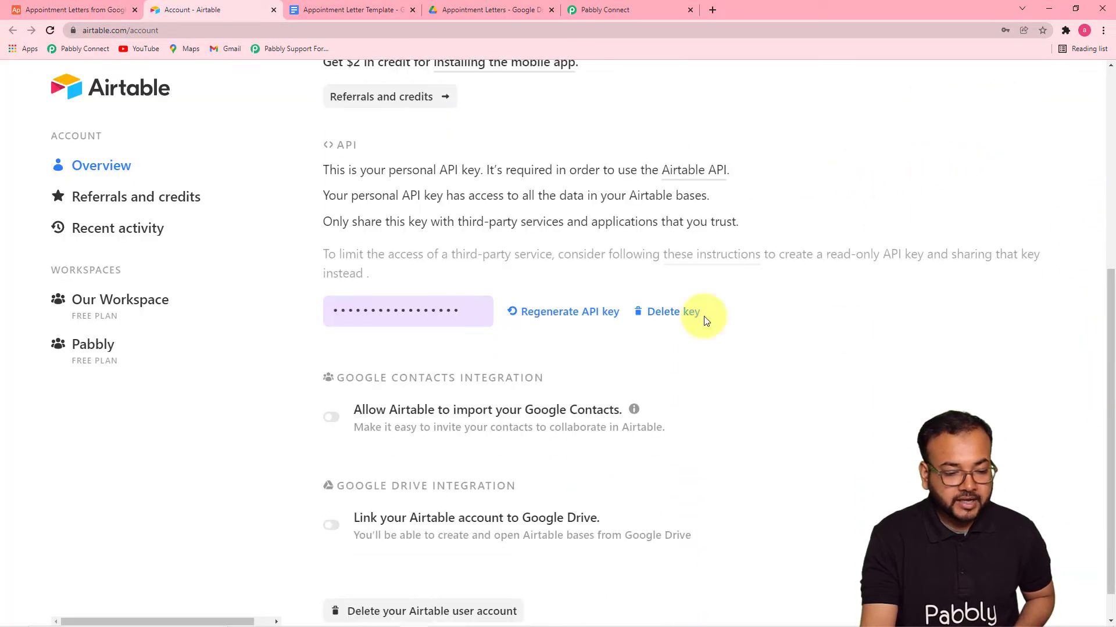
pyautogui.click(408, 307)
pyautogui.rightClick(411, 313)
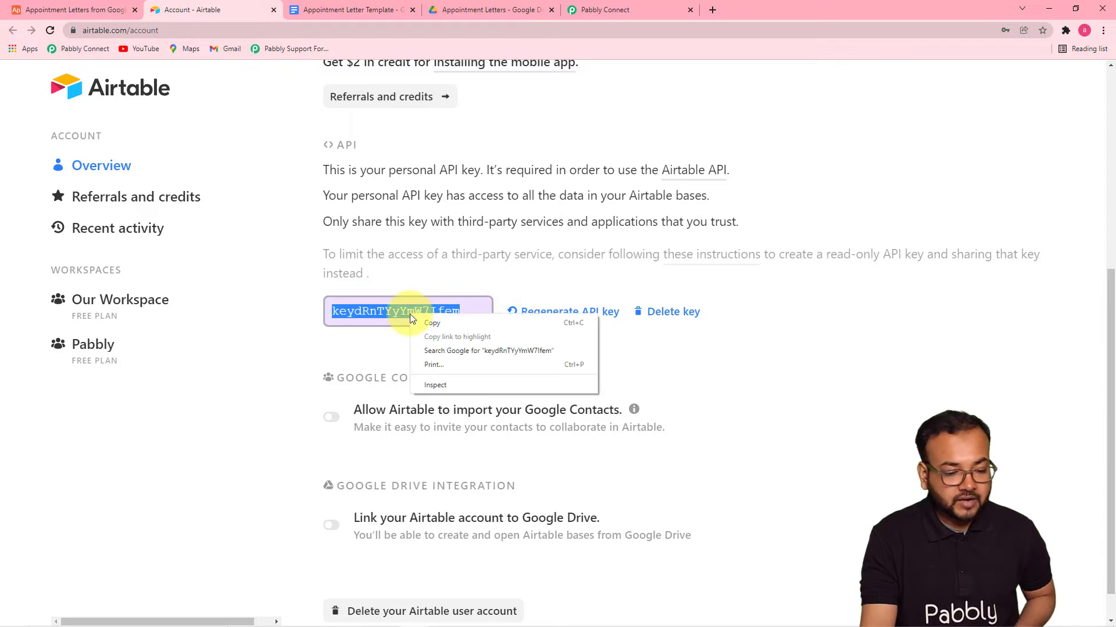
pyautogui.click(426, 324)
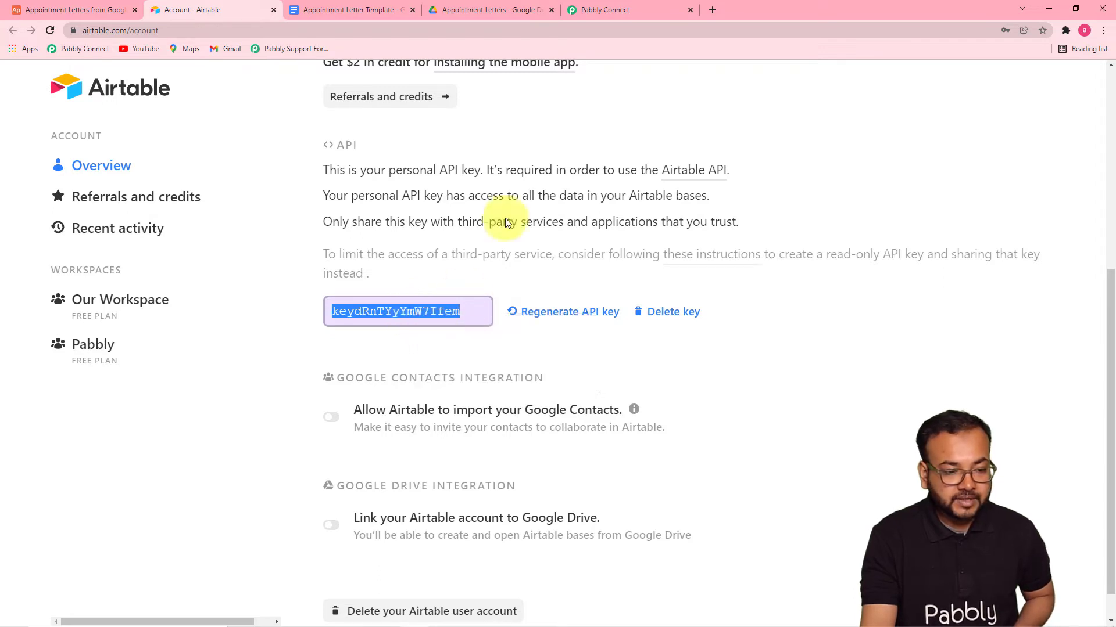
# - Return to Pabbly Connect, paste the API key into the new connection's Token field and save the connection
pyautogui.click(627, 8)
pyautogui.rightClick(572, 422)
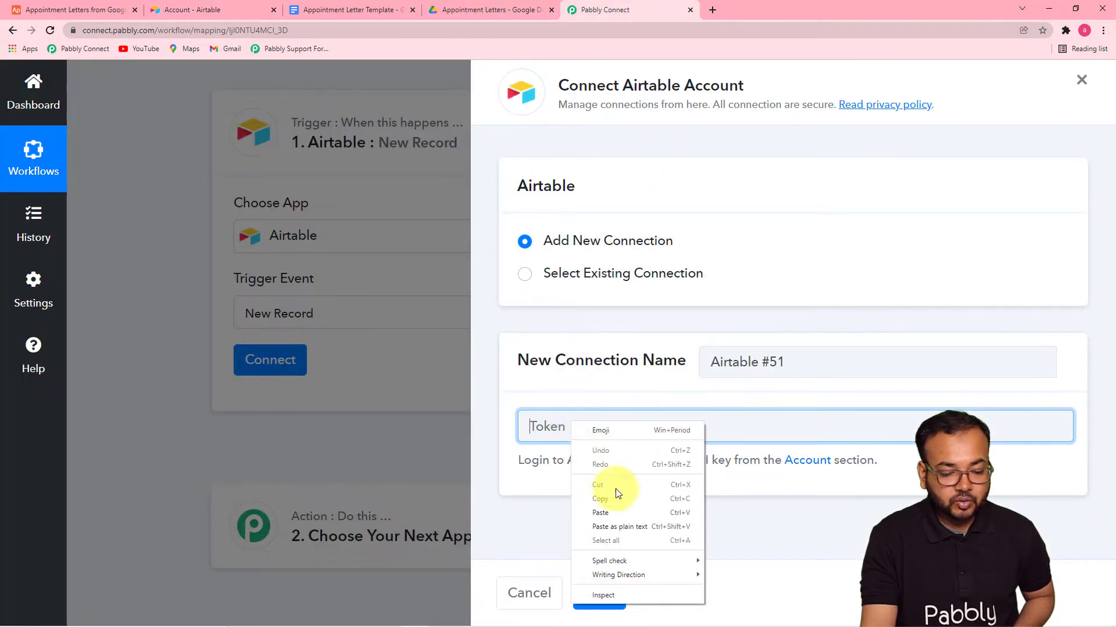
pyautogui.click(619, 517)
pyautogui.click(593, 595)
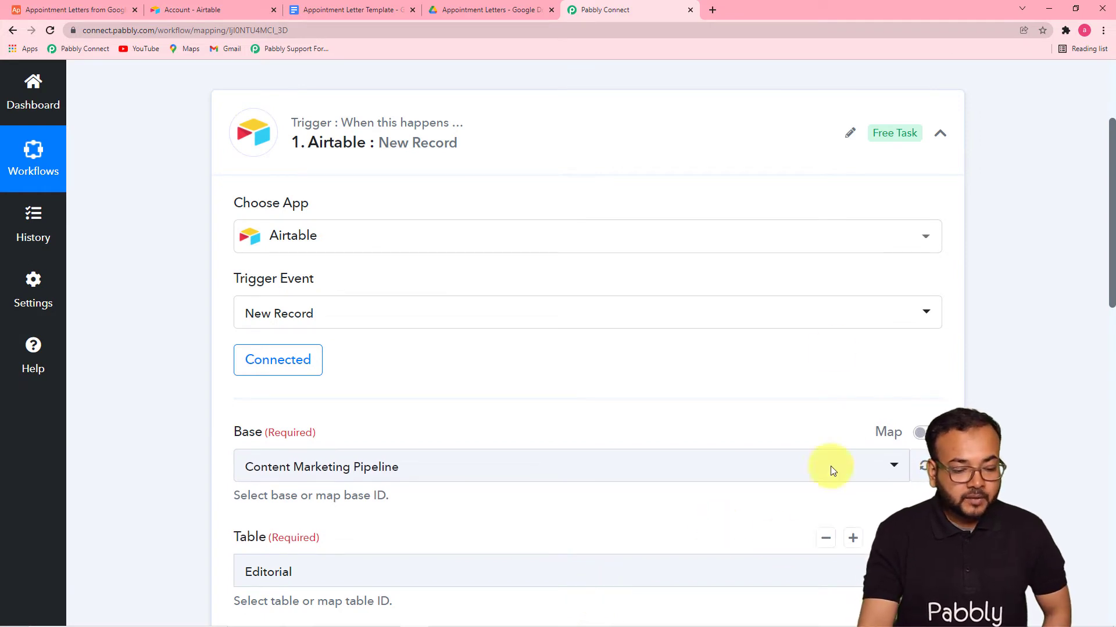
# - Check the base name in Airtable and select Appointment Letters from Google Docs as the trigger's Base
pyautogui.scroll(-3, 854, 291)
pyautogui.scroll(1, 759, 303)
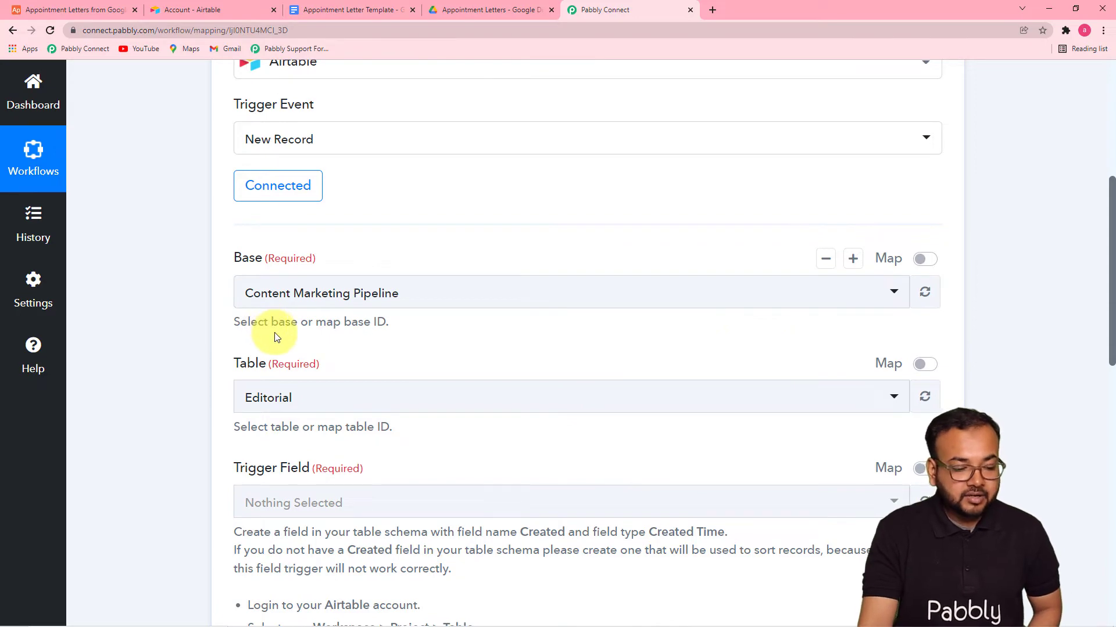
pyautogui.scroll(-3, 276, 337)
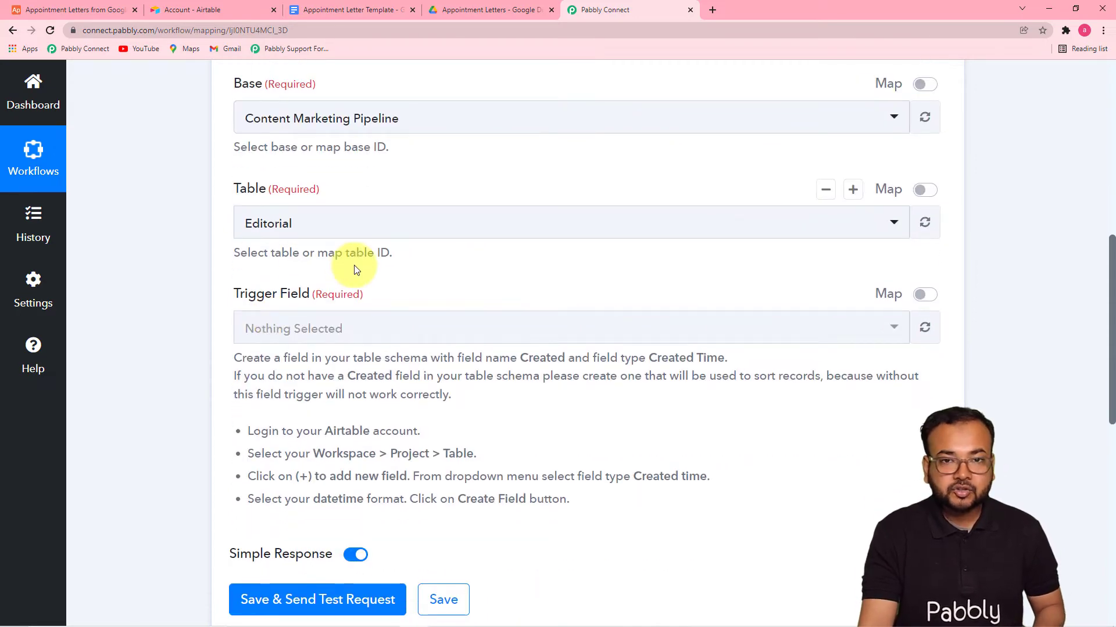
pyautogui.click(85, 11)
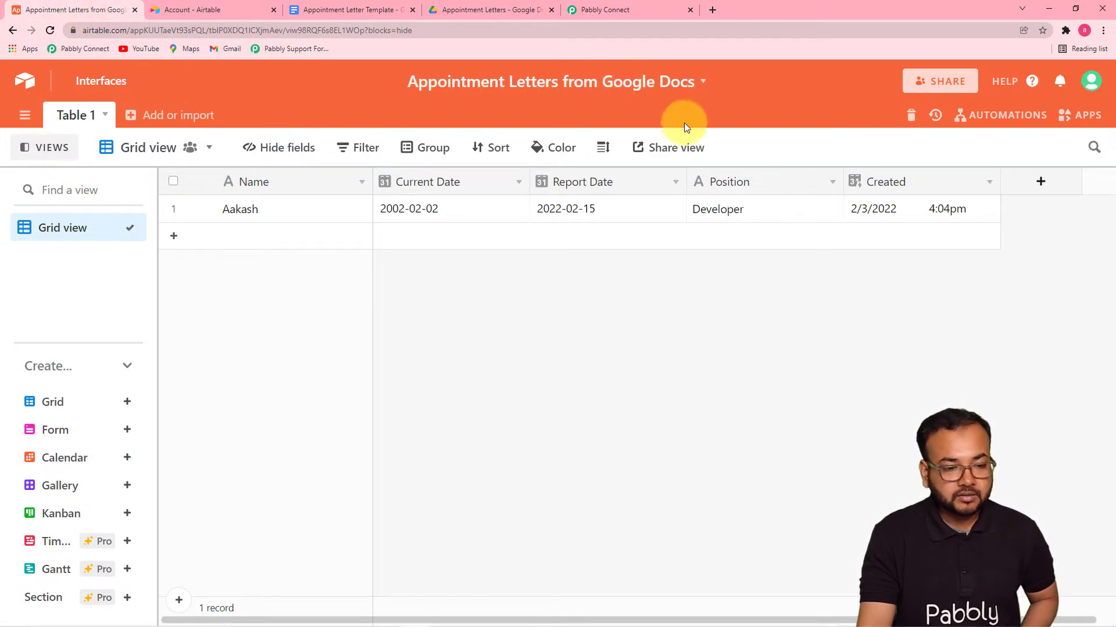
pyautogui.click(584, 10)
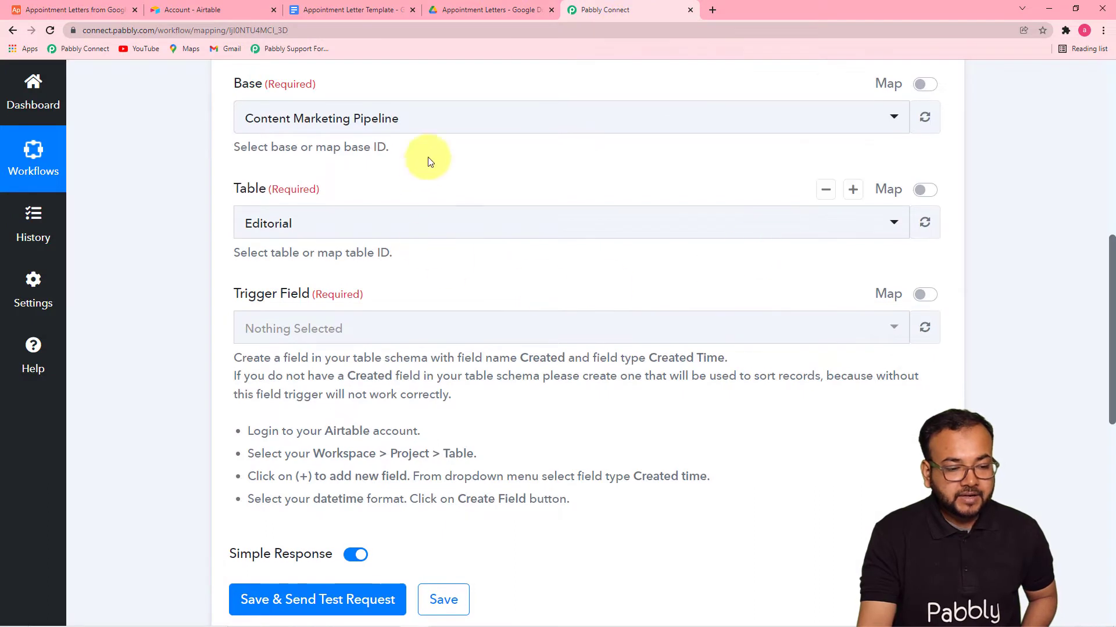
pyautogui.click(445, 125)
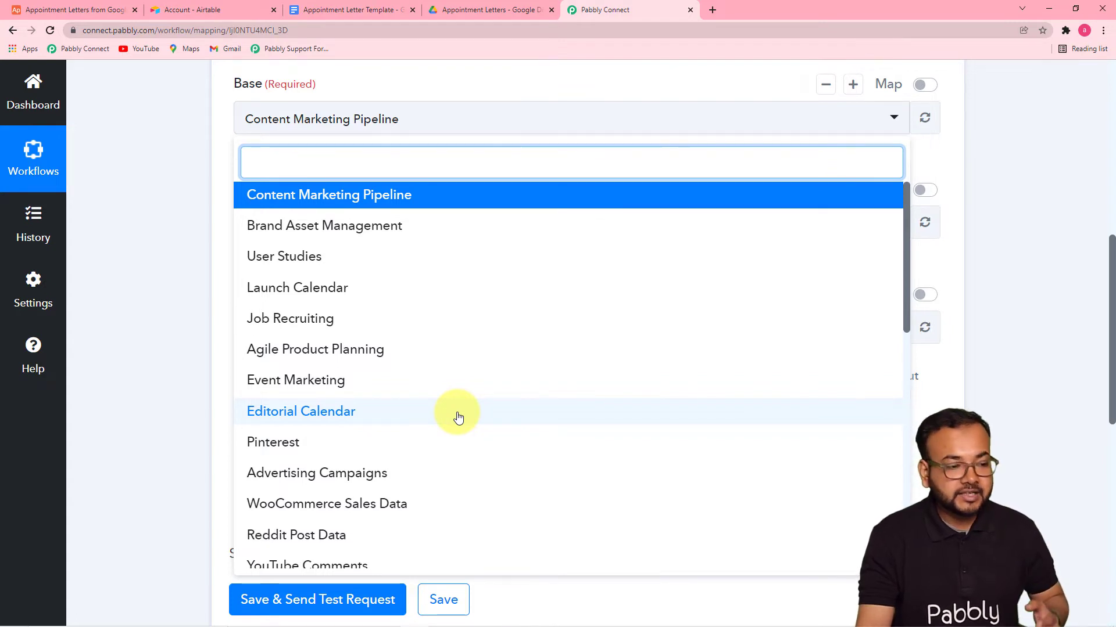
pyautogui.write('ap')
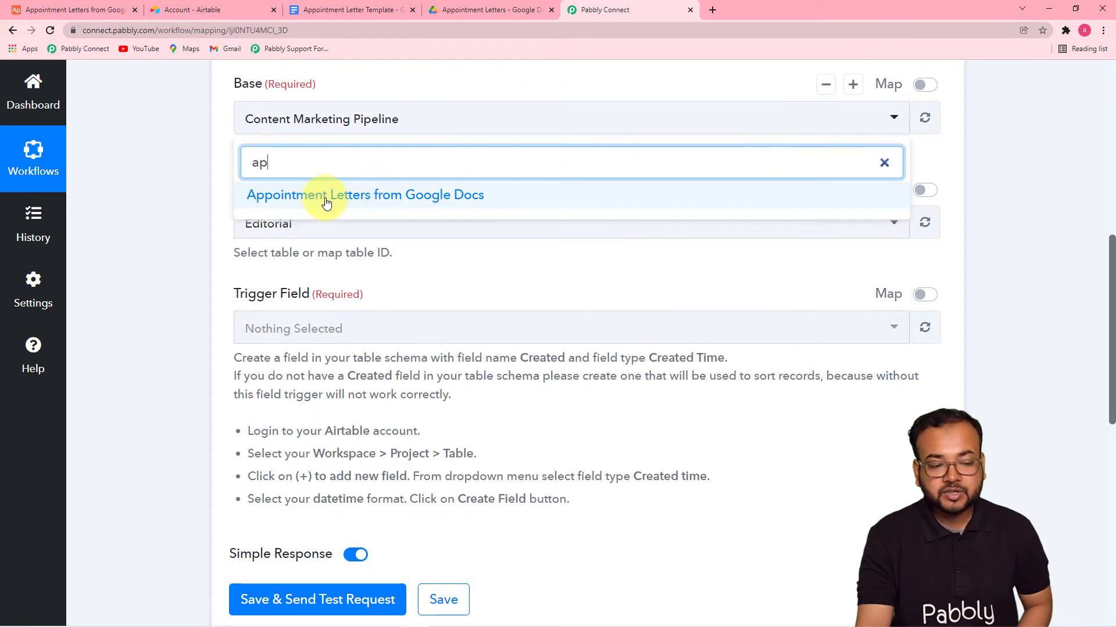
pyautogui.click(407, 196)
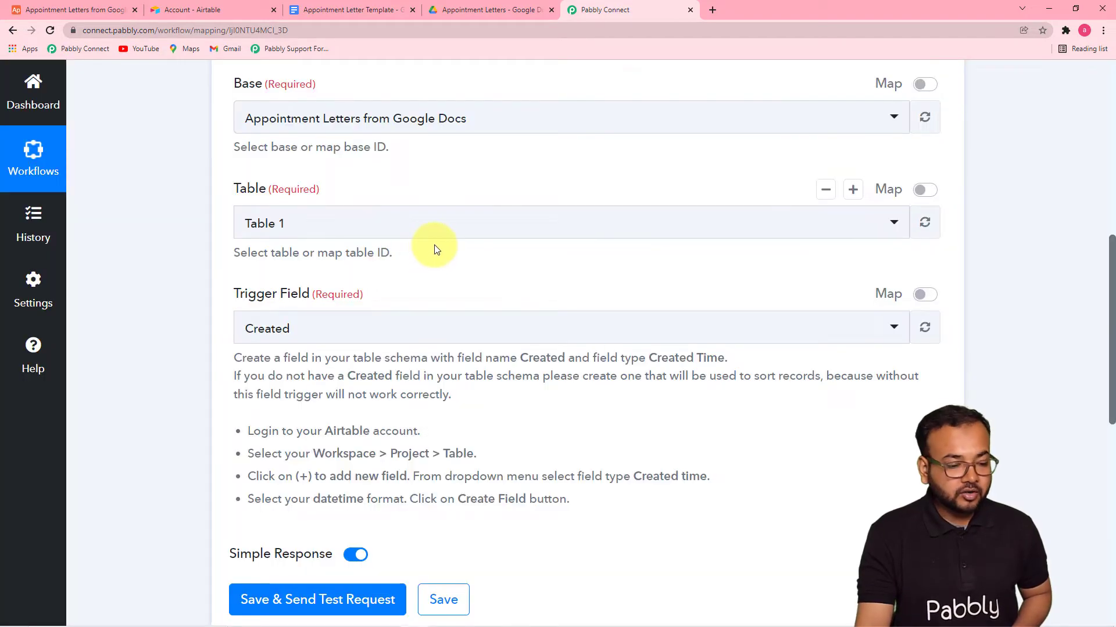
# - Select Table 1 as the trigger's Table and check that it matches the table name in Airtable
pyautogui.click(349, 236)
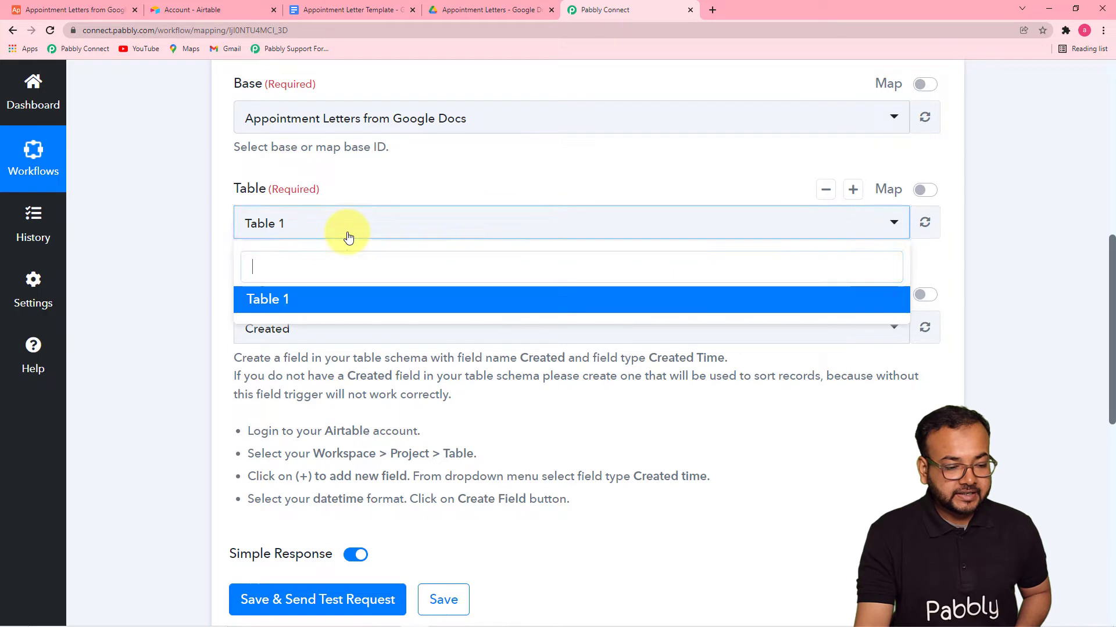
pyautogui.click(291, 300)
pyautogui.click(91, 8)
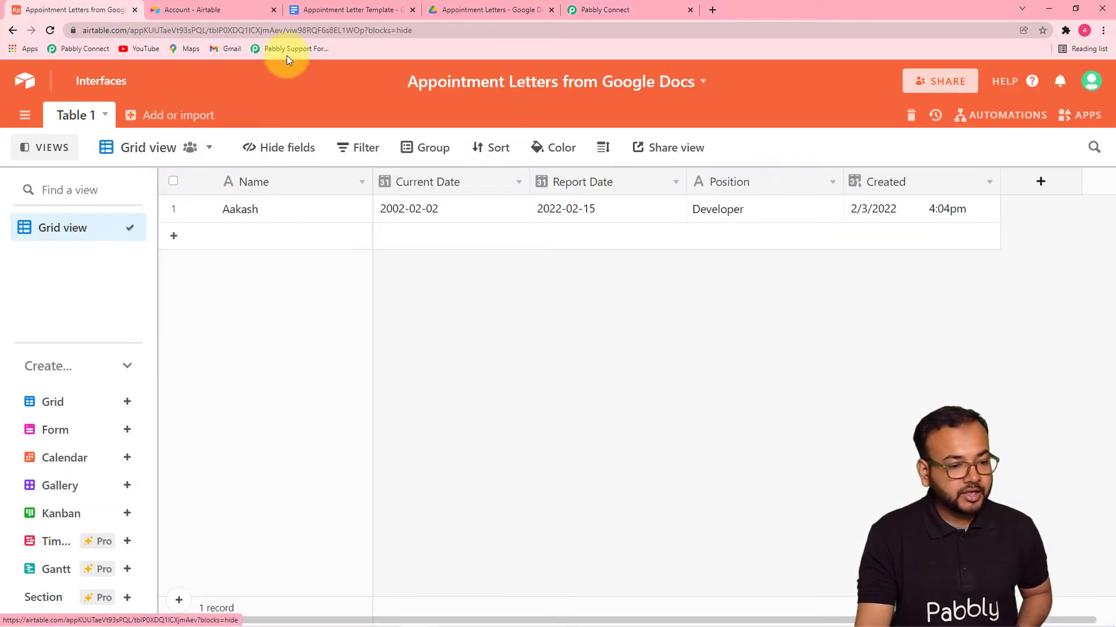
pyautogui.click(581, 9)
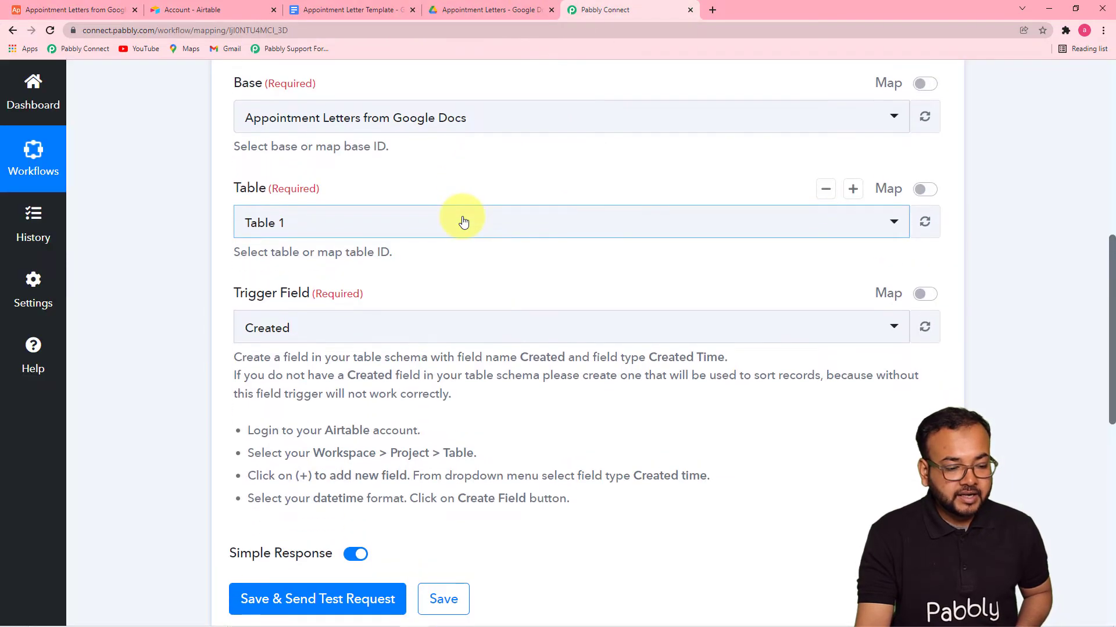
# - Switch to the Airtable table, customize the Created field and choose Created time as its field type
pyautogui.scroll(-3, 461, 219)
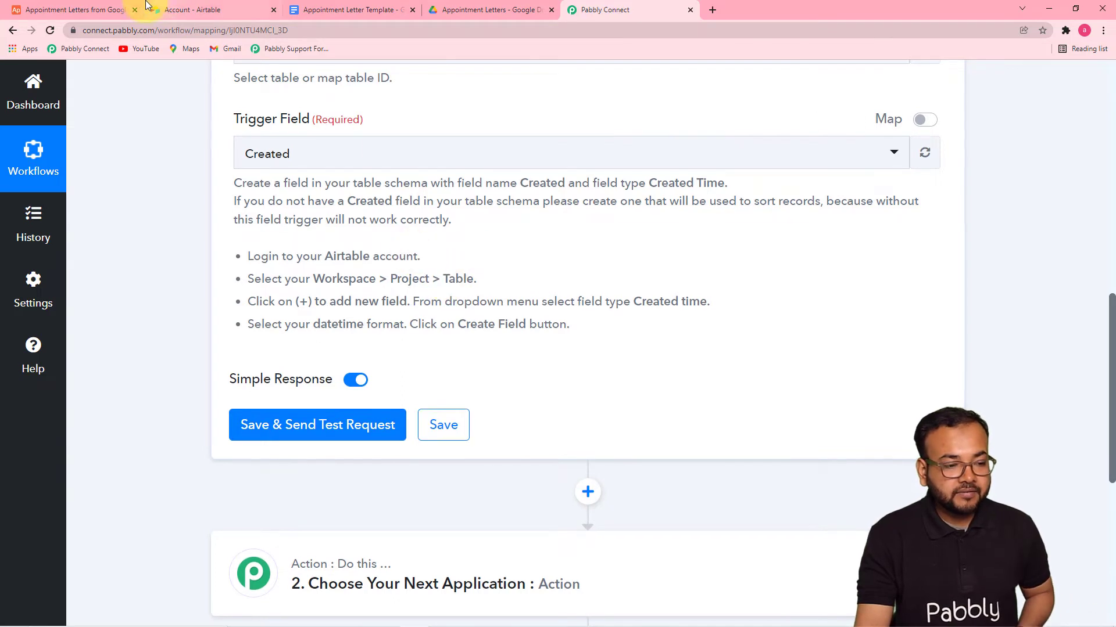
pyautogui.click(102, 10)
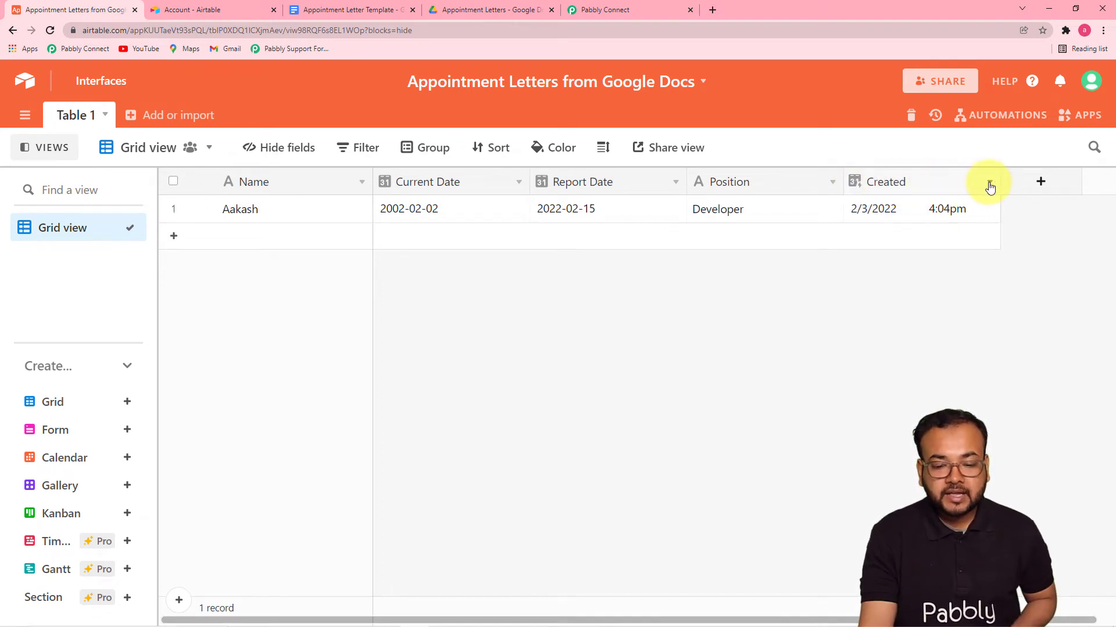
pyautogui.click(989, 184)
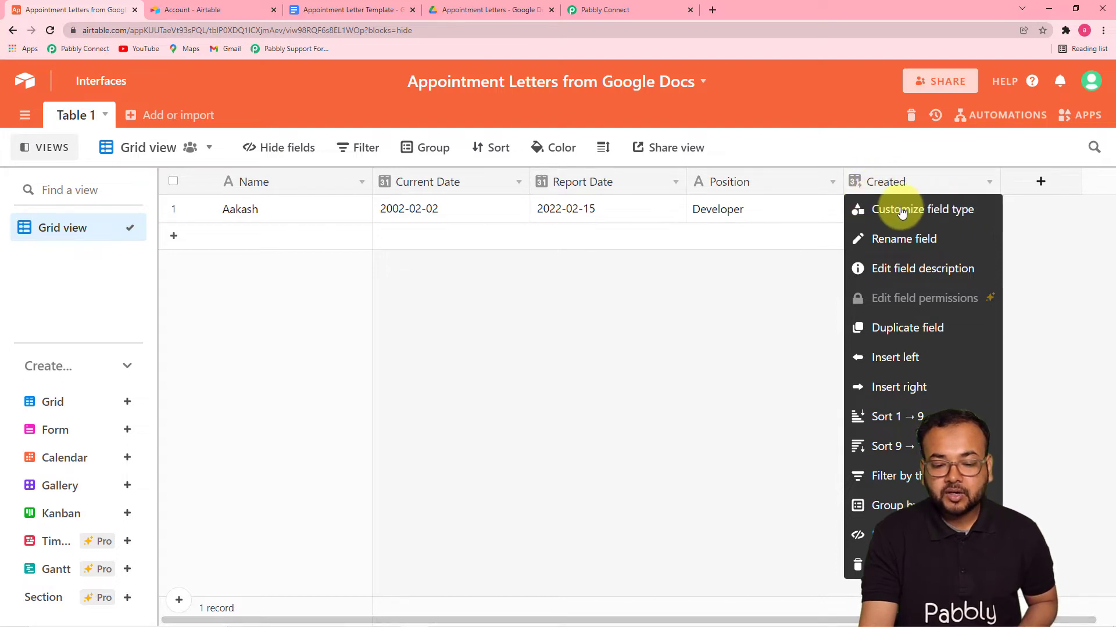
pyautogui.click(901, 210)
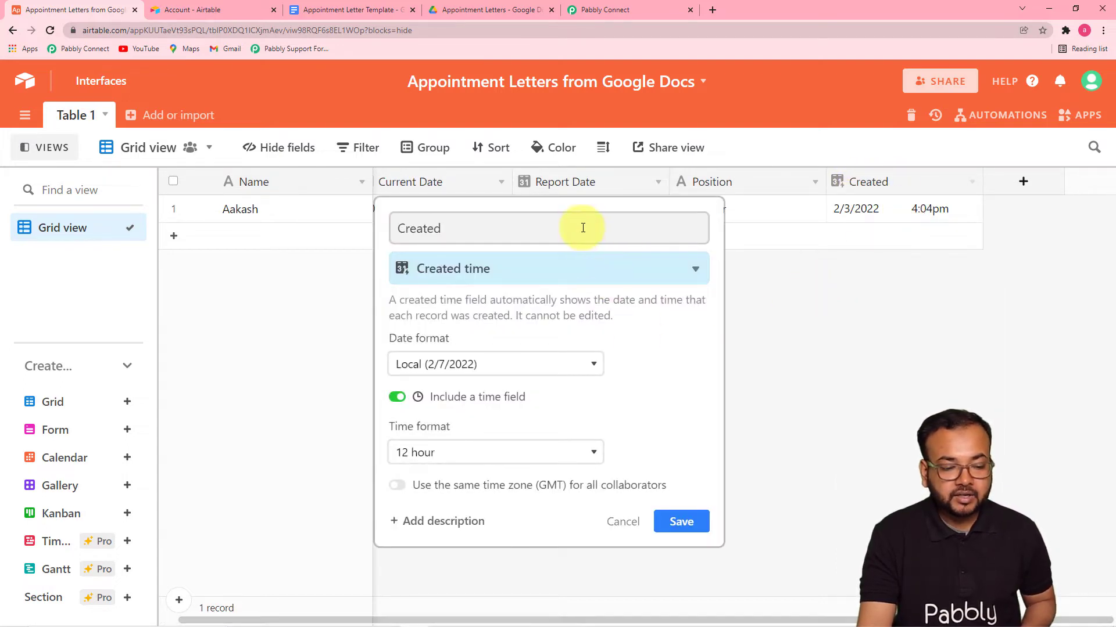
pyautogui.click(454, 231)
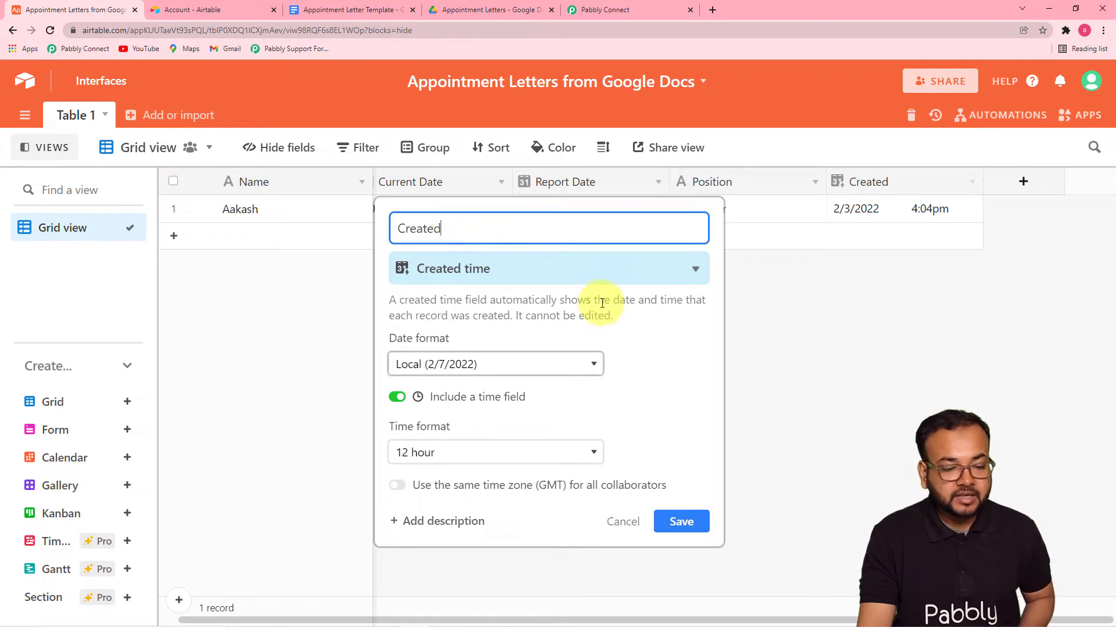
pyautogui.click(673, 278)
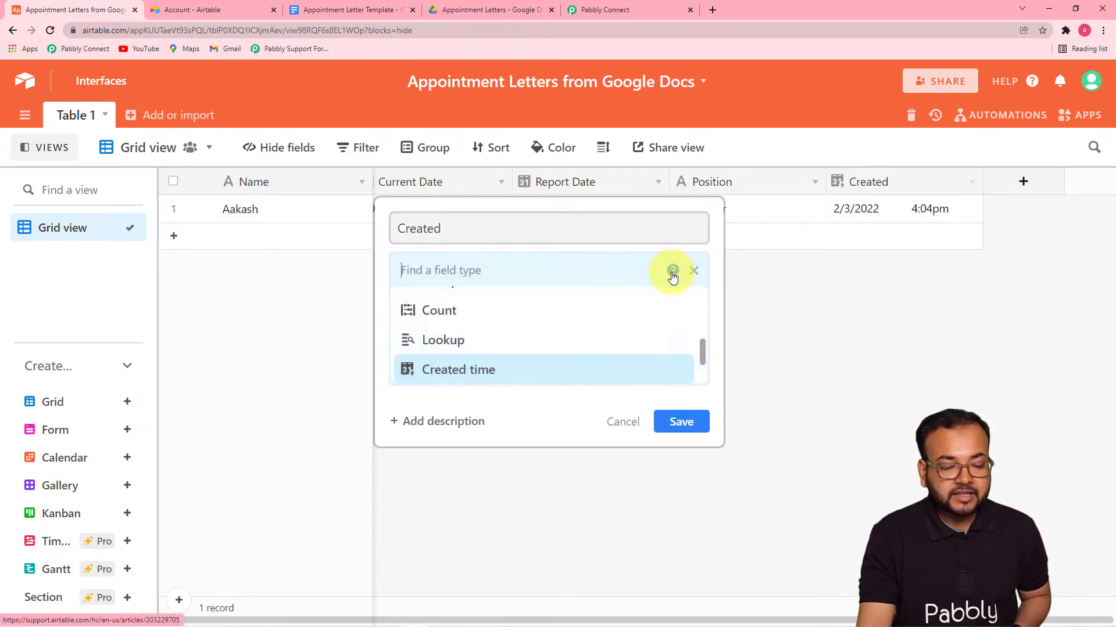
pyautogui.click(442, 371)
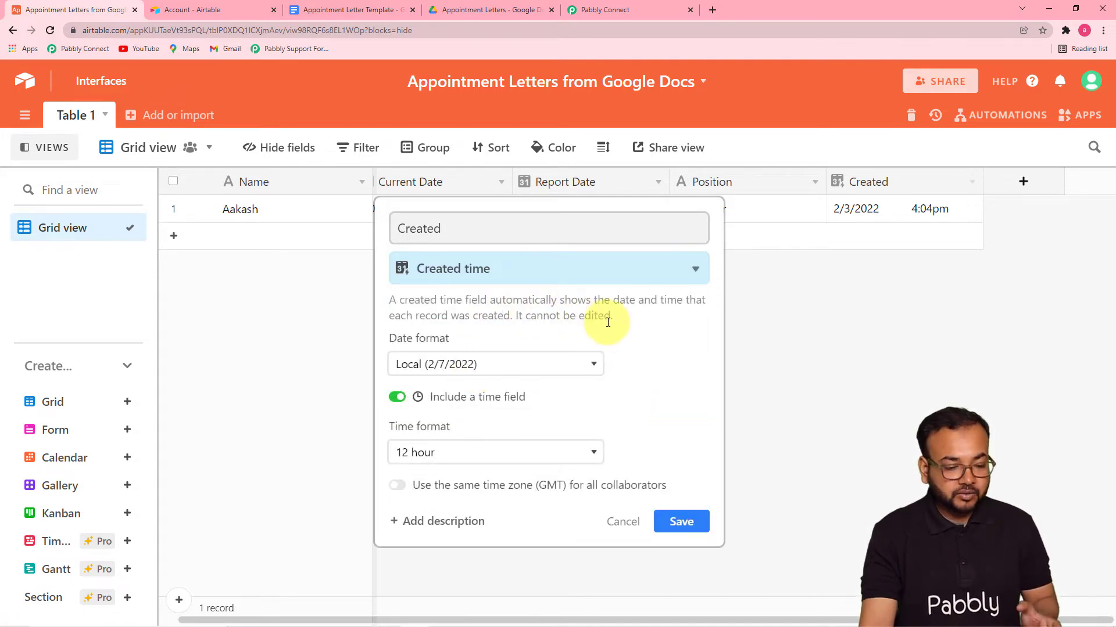
# - Set the Created field's date format to Local and save the field, glancing at the trigger setup in Pabbly Connect
pyautogui.click(500, 374)
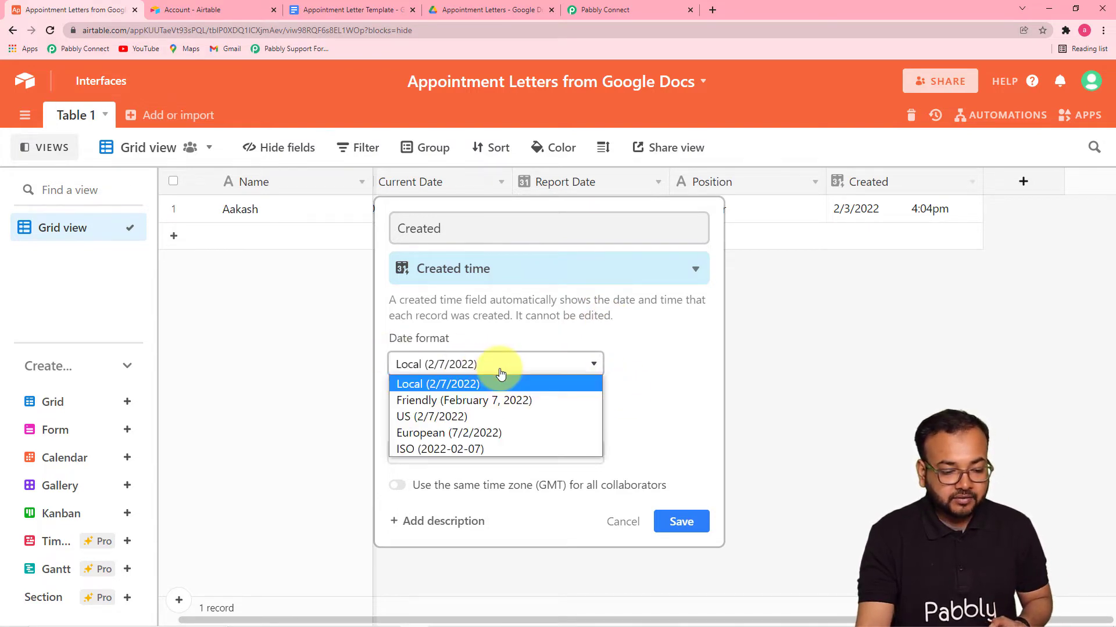
pyautogui.click(498, 381)
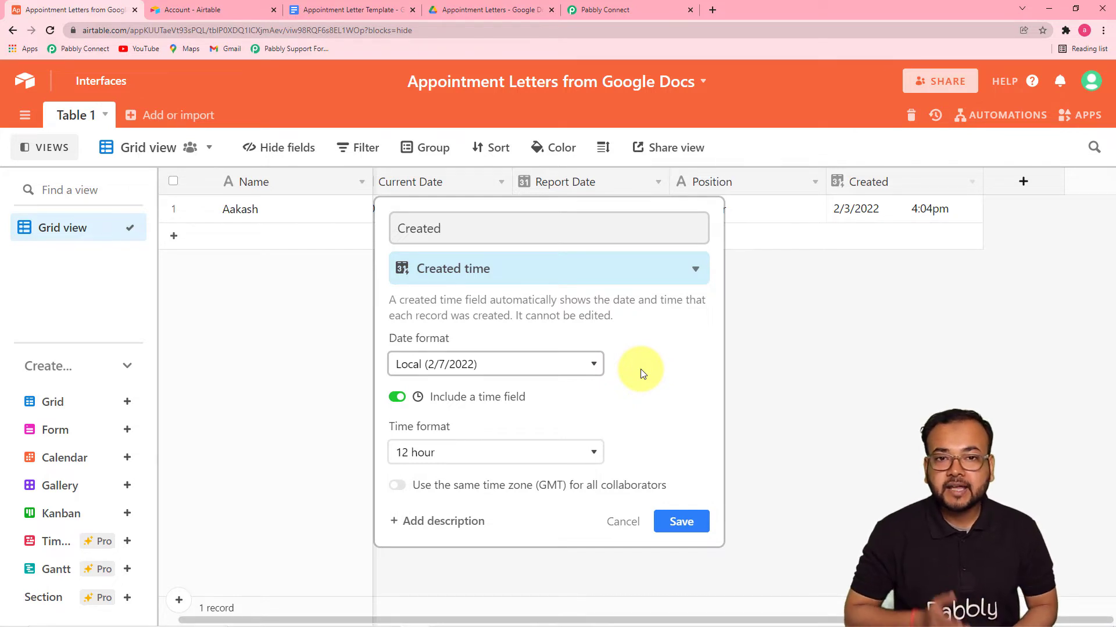
pyautogui.click(587, 10)
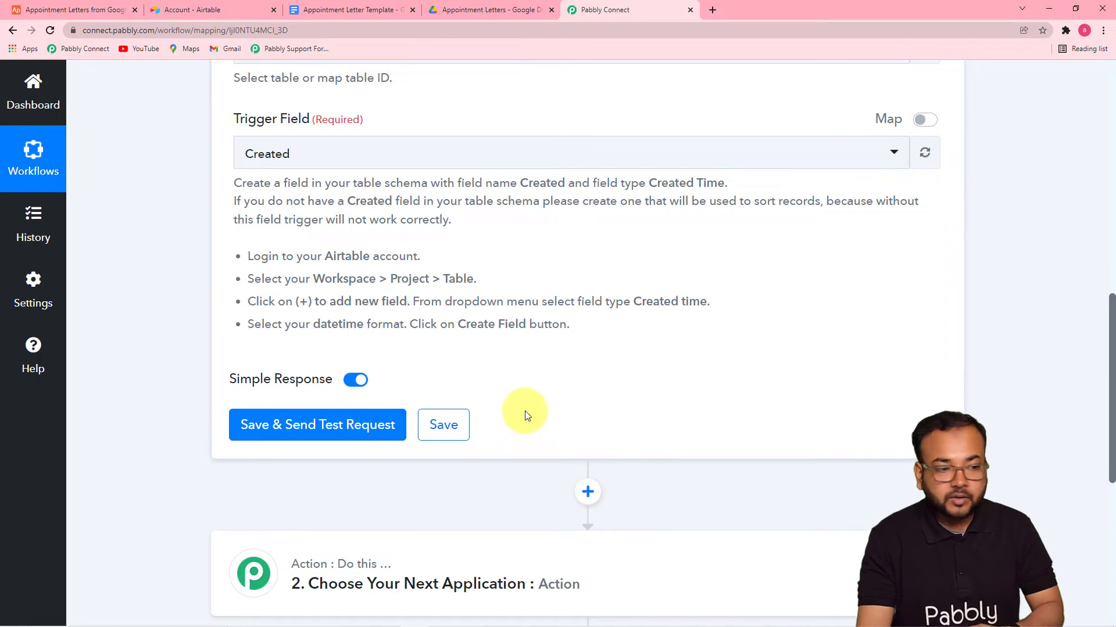
pyautogui.click(77, 5)
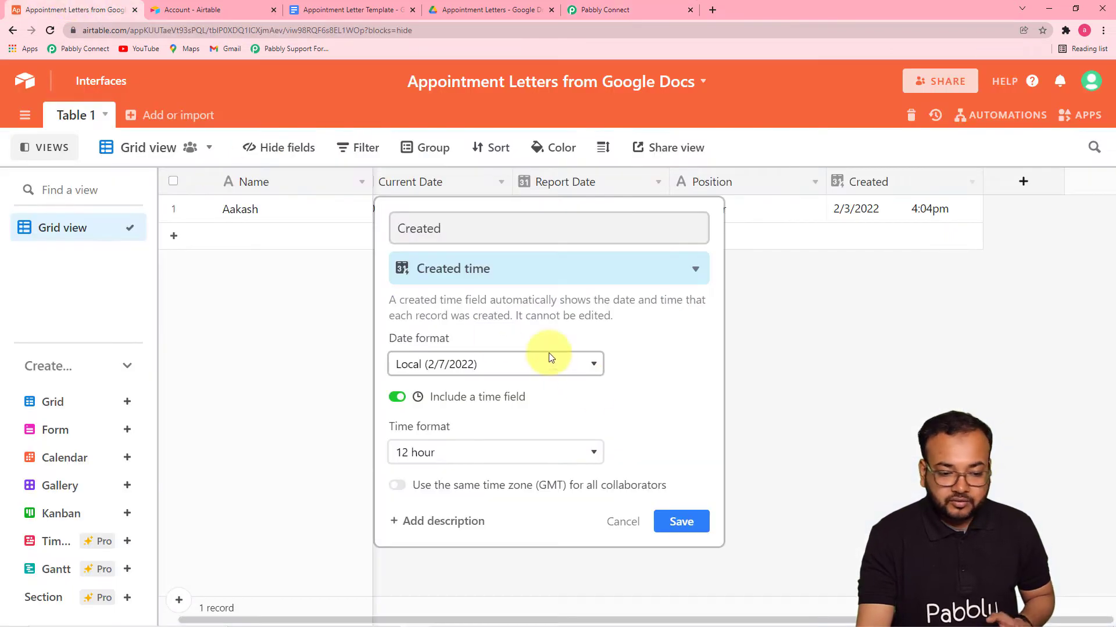
pyautogui.click(680, 520)
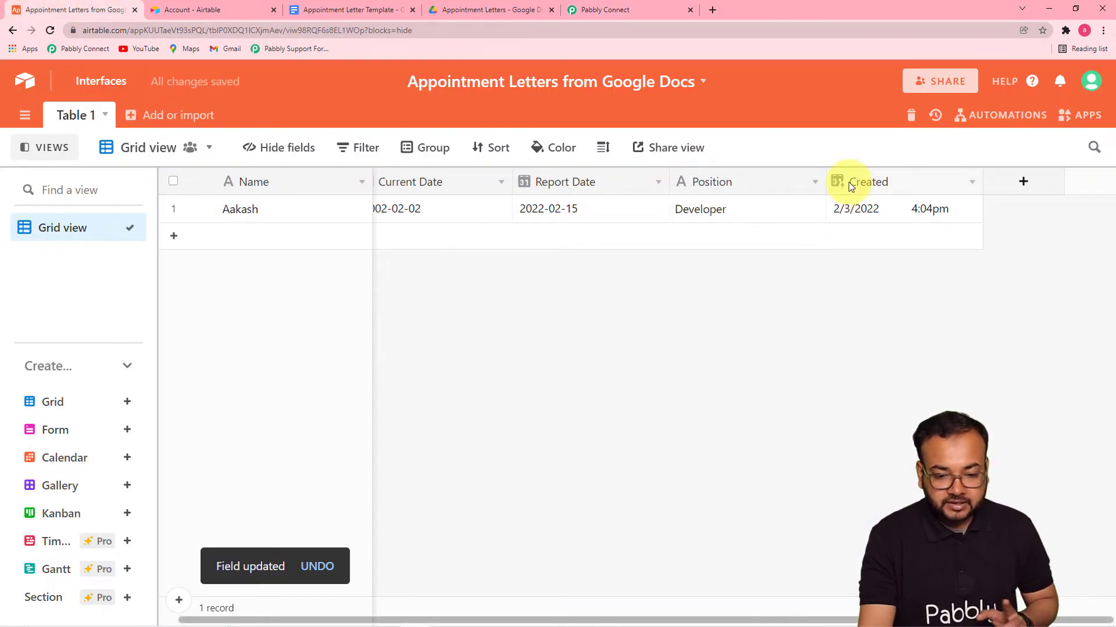
# - Return to Pabbly Connect, select Created as the Trigger Field, and save the trigger with a test request
pyautogui.click(221, 7)
pyautogui.click(578, 10)
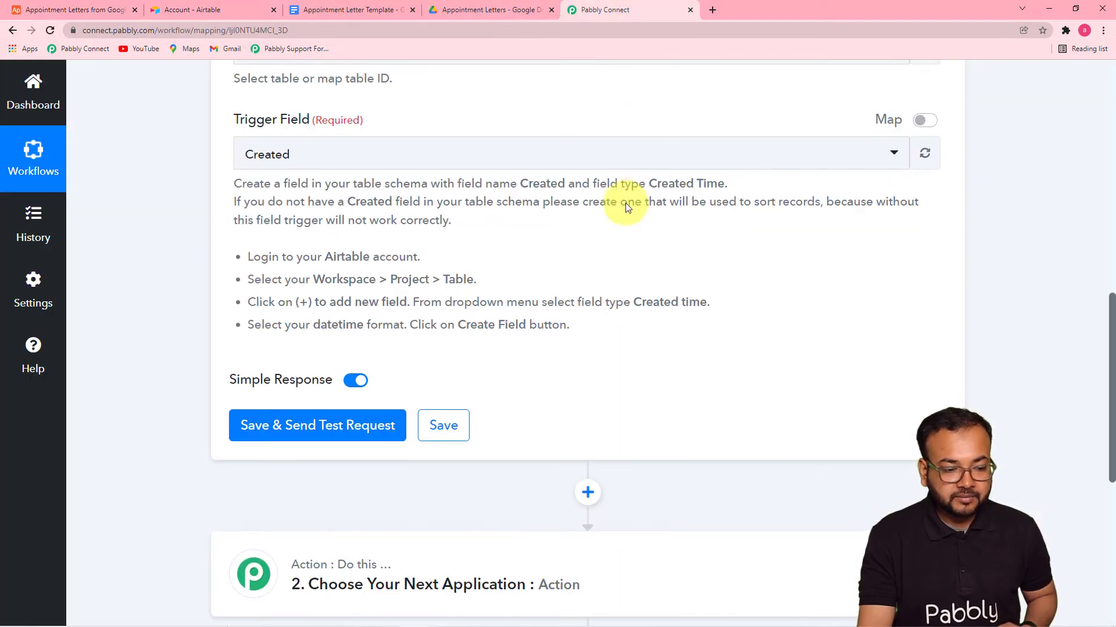
pyautogui.click(395, 157)
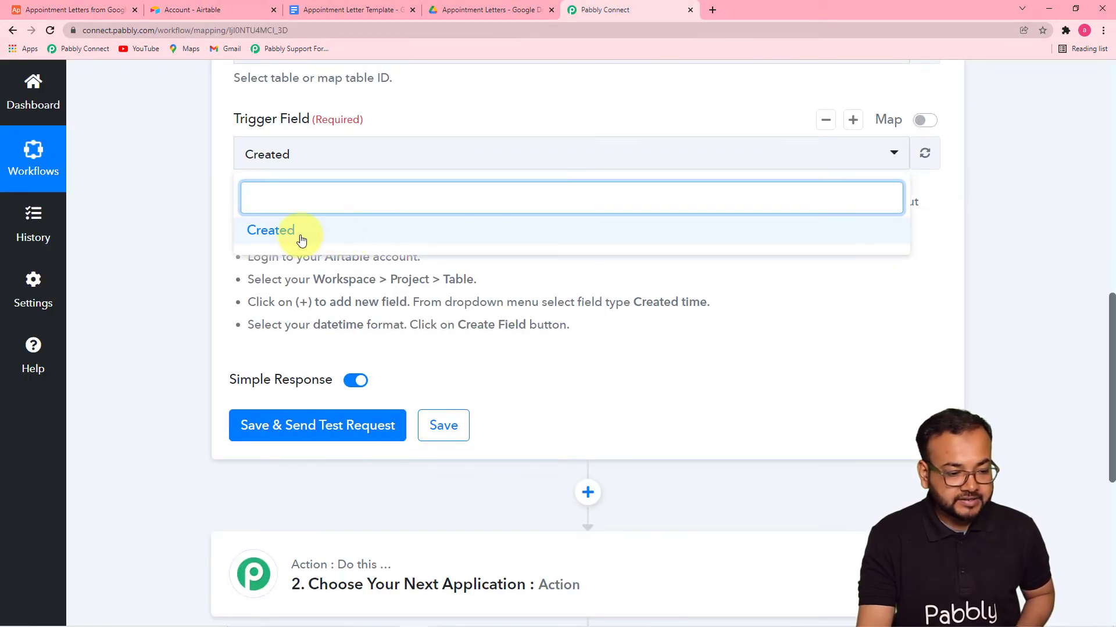
pyautogui.click(267, 239)
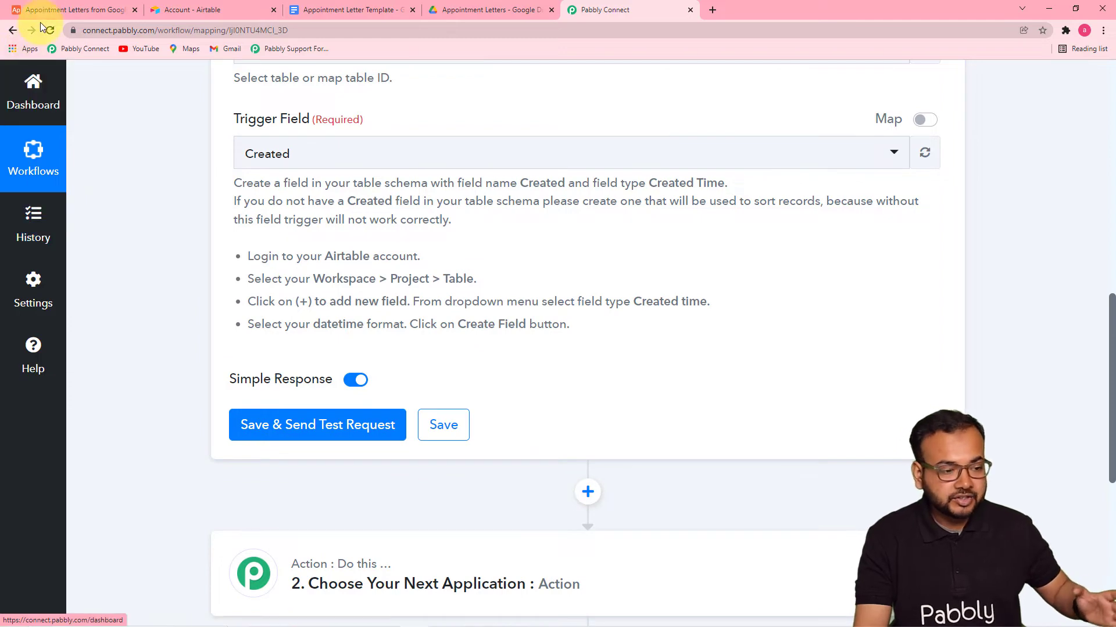
pyautogui.click(49, 10)
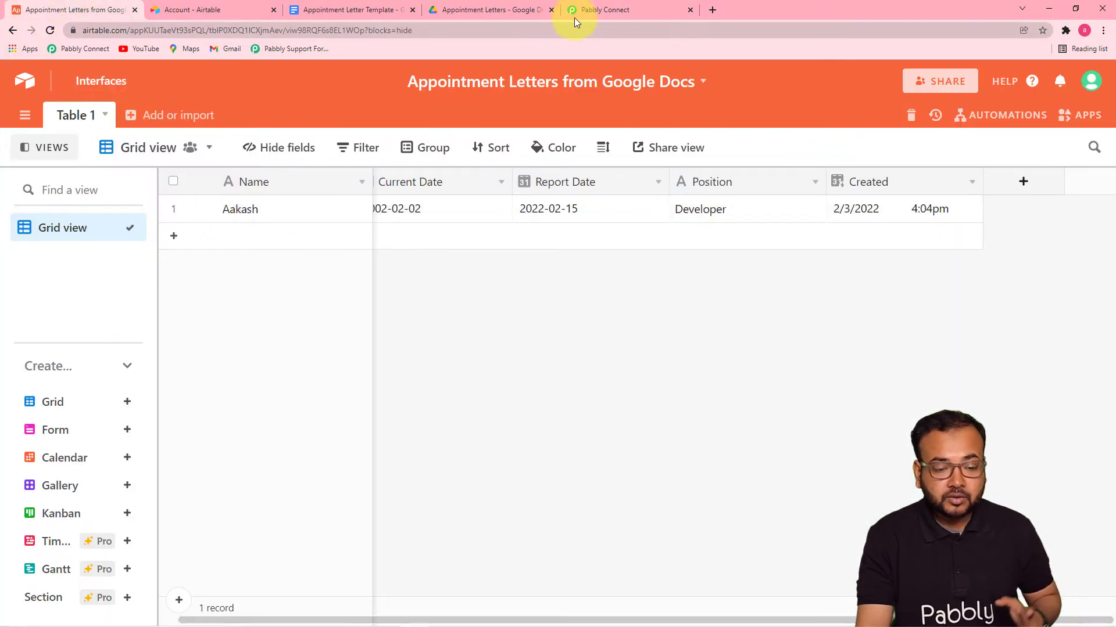
pyautogui.click(590, 10)
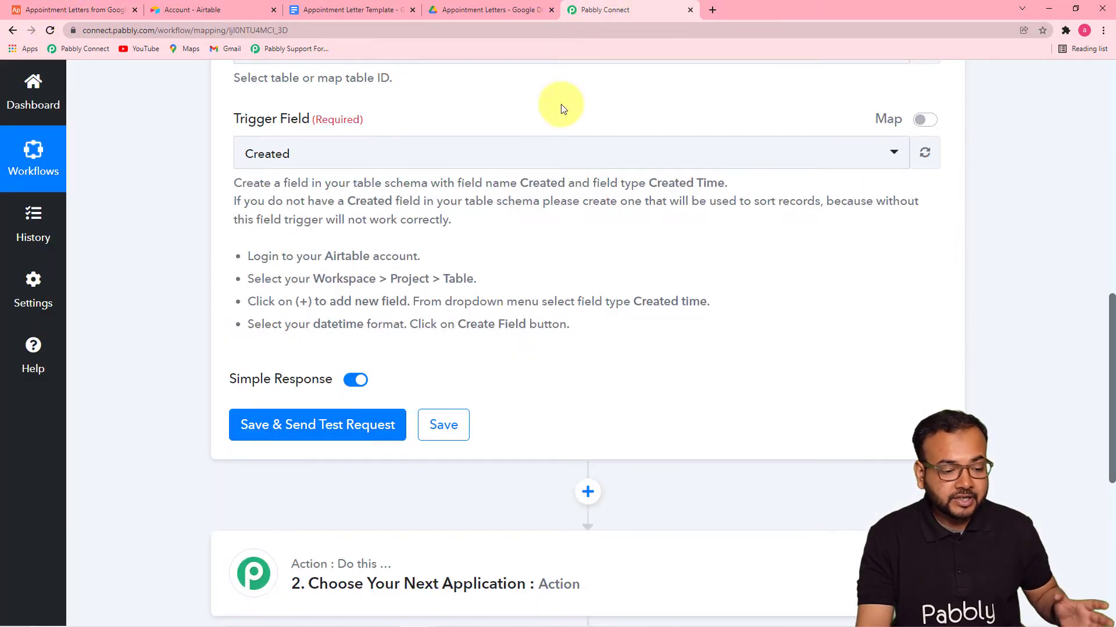
pyautogui.click(317, 428)
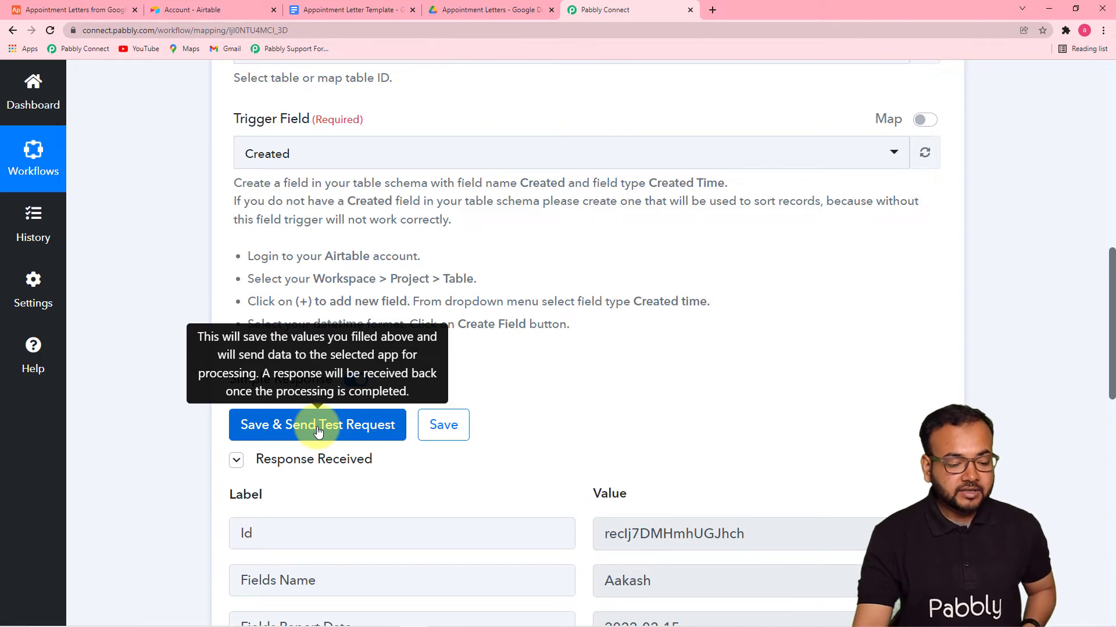
# - Compare the test response's fields with the Airtable record, narrowing the Name column to show Current Date fully
pyautogui.scroll(-1, 341, 558)
pyautogui.scroll(2, 612, 485)
pyautogui.moveTo(1110, 286); pyautogui.dragTo(1105, 411)
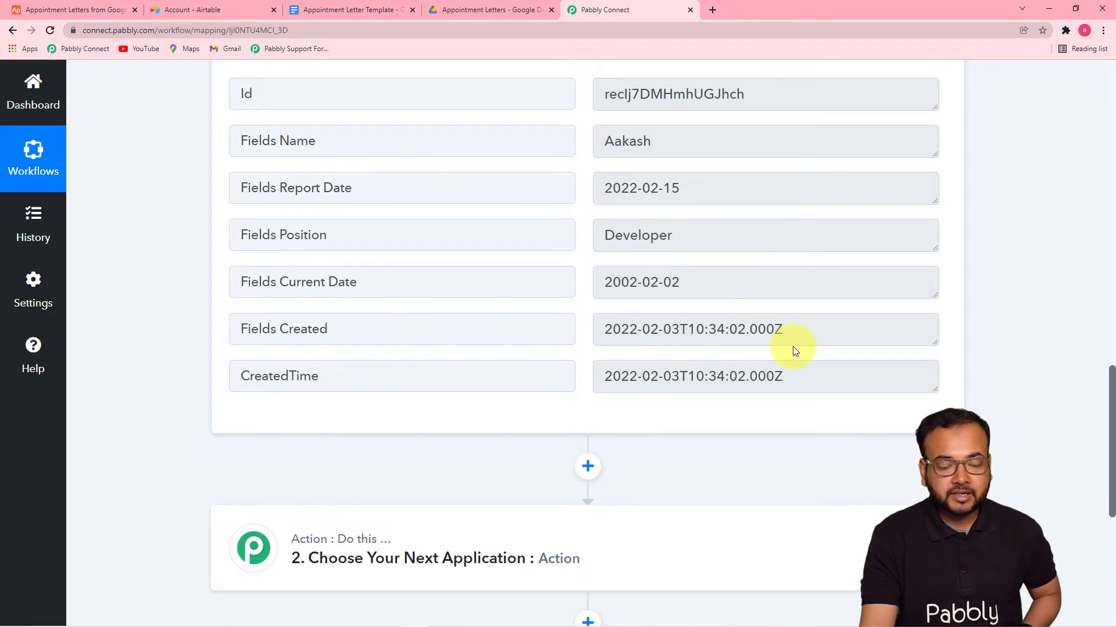
pyautogui.click(70, 15)
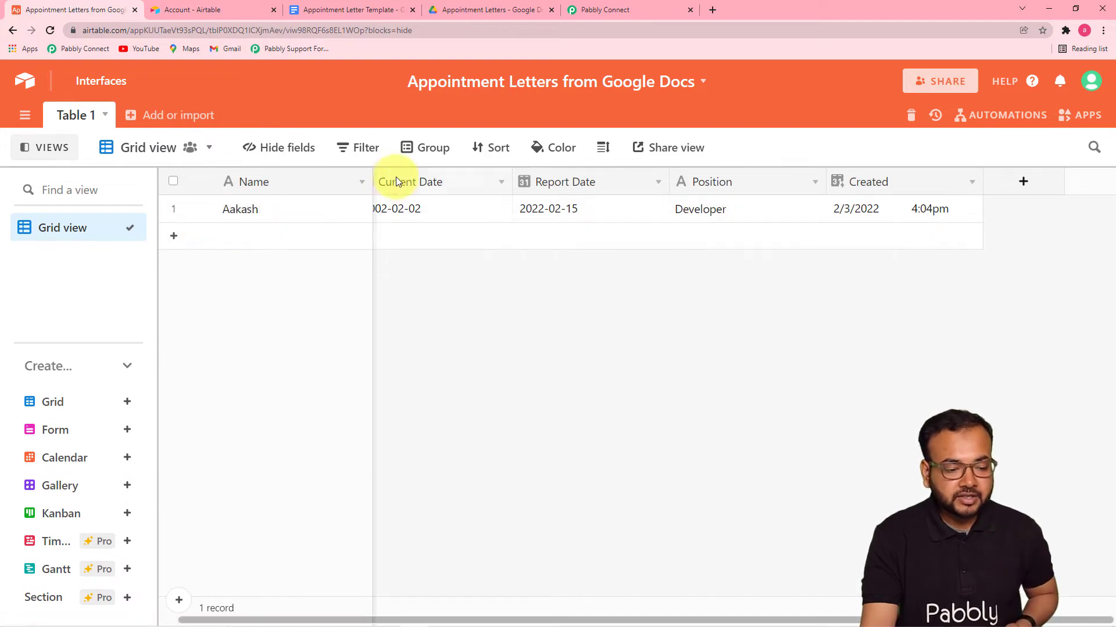
pyautogui.moveTo(372, 178); pyautogui.dragTo(345, 181)
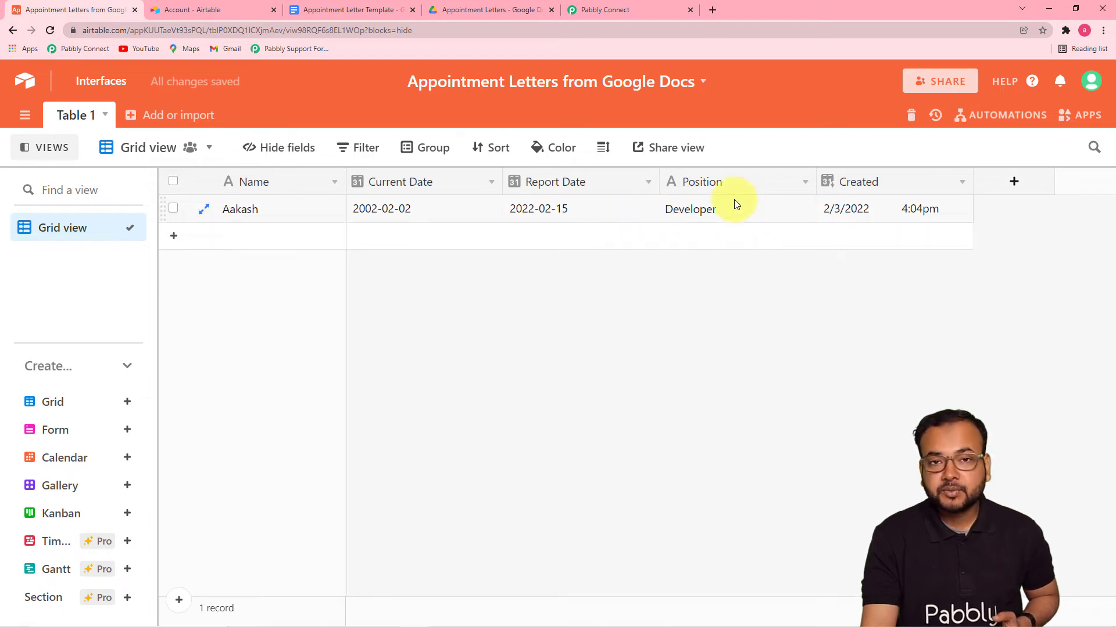
pyautogui.click(610, 10)
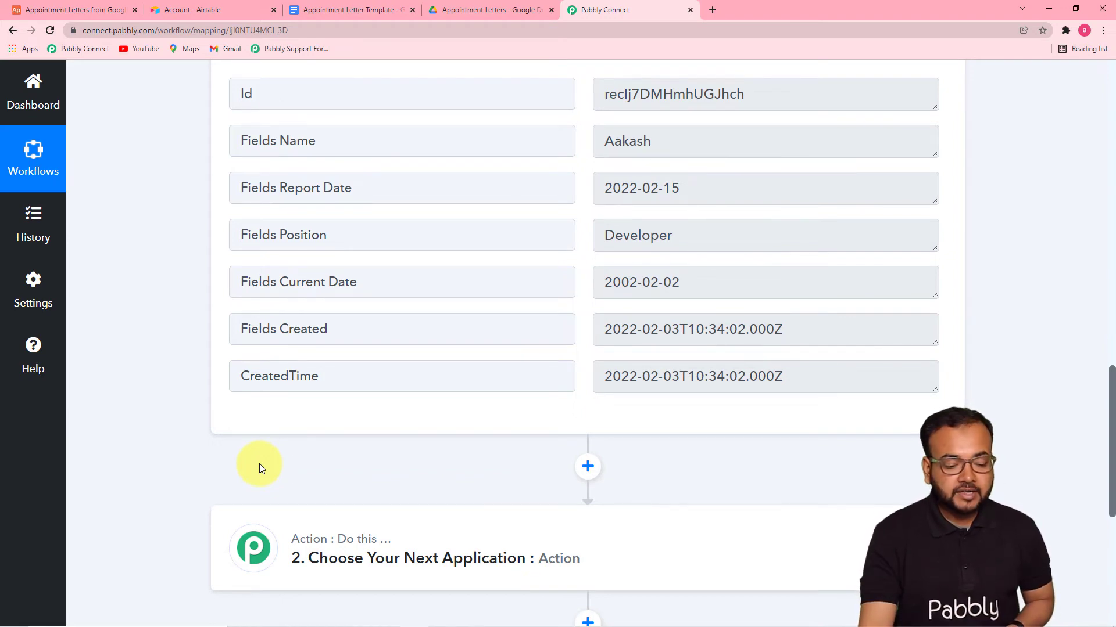
# - Open the second workflow step, search the app list for Google apps and choose Google Docs as the action app
pyautogui.scroll(-3, 259, 467)
pyautogui.click(468, 348)
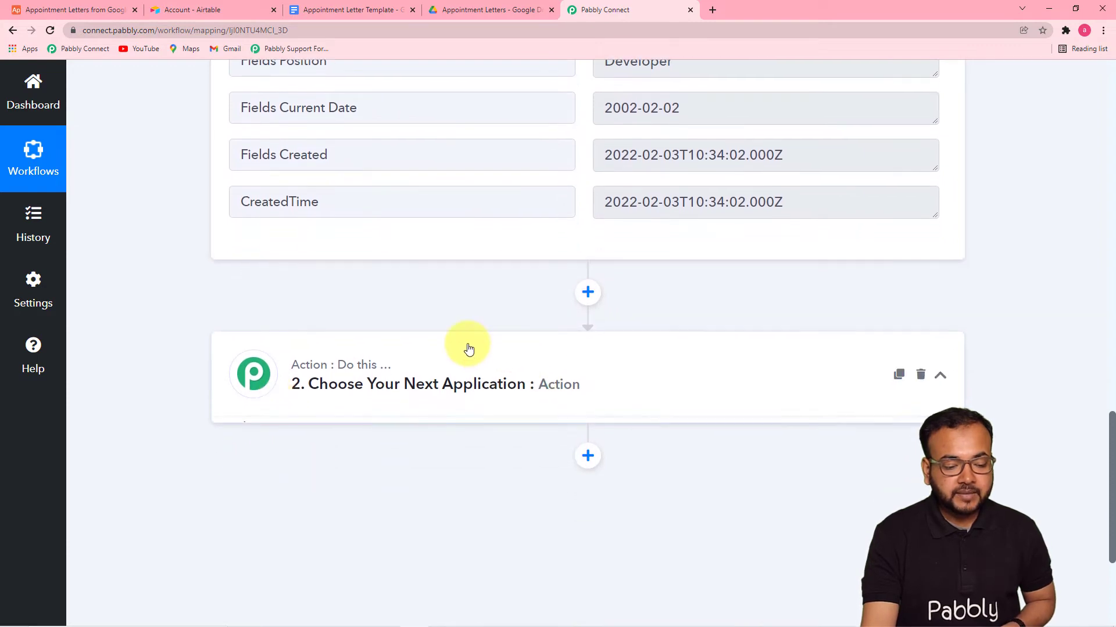
pyautogui.scroll(-2, 430, 344)
pyautogui.scroll(1, 364, 341)
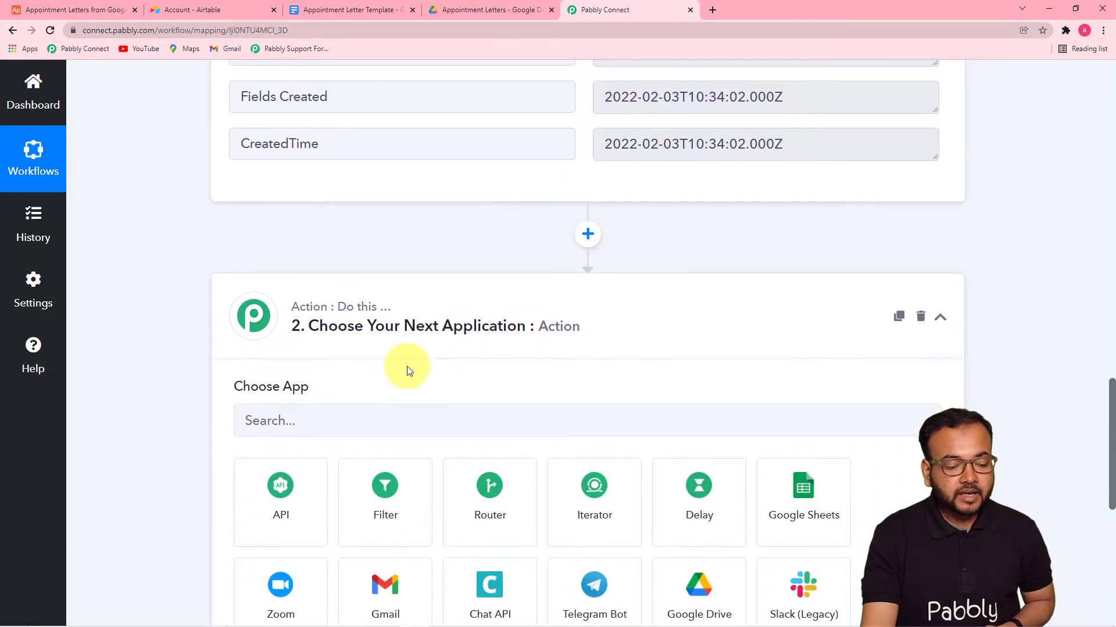
pyautogui.scroll(-4, 407, 366)
pyautogui.click(385, 187)
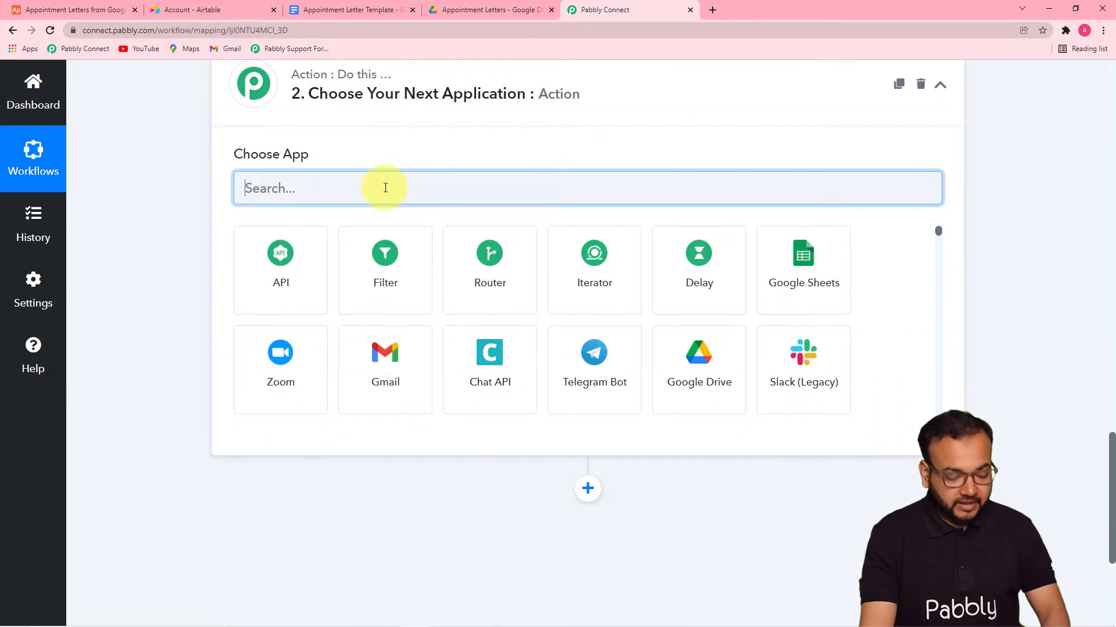
pyautogui.write('googl')
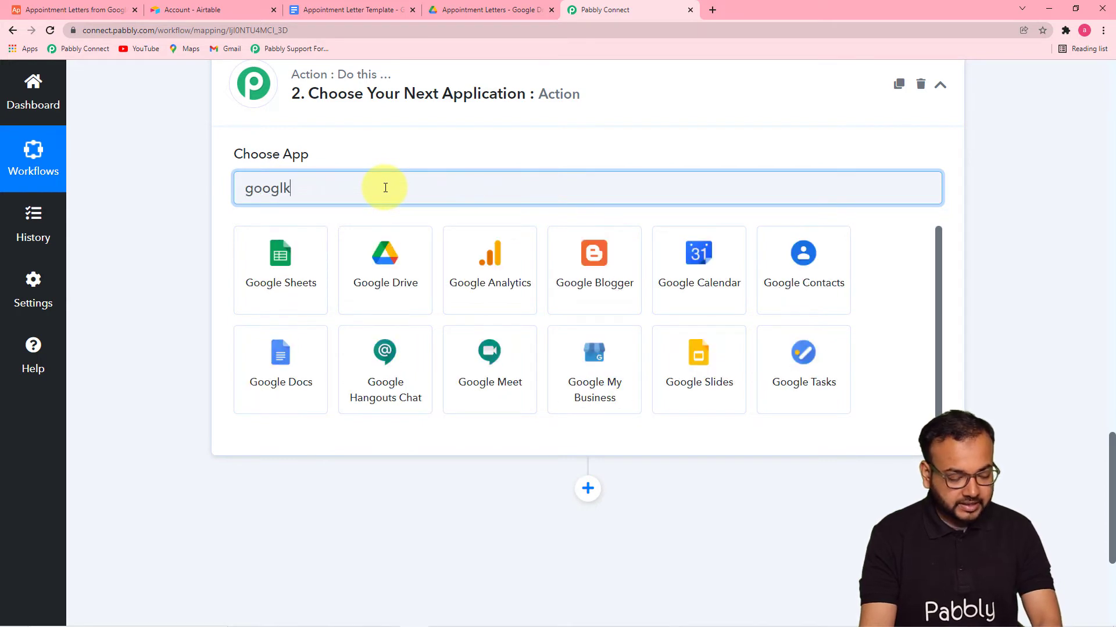
pyautogui.write('k')
pyautogui.press('BackSpace')
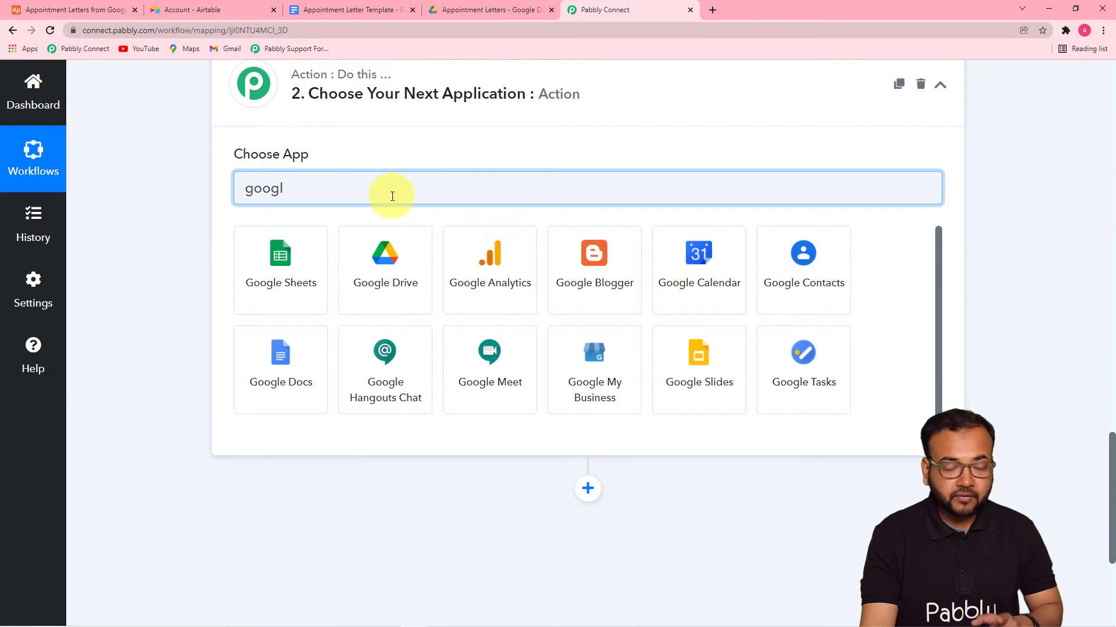
pyautogui.click(296, 402)
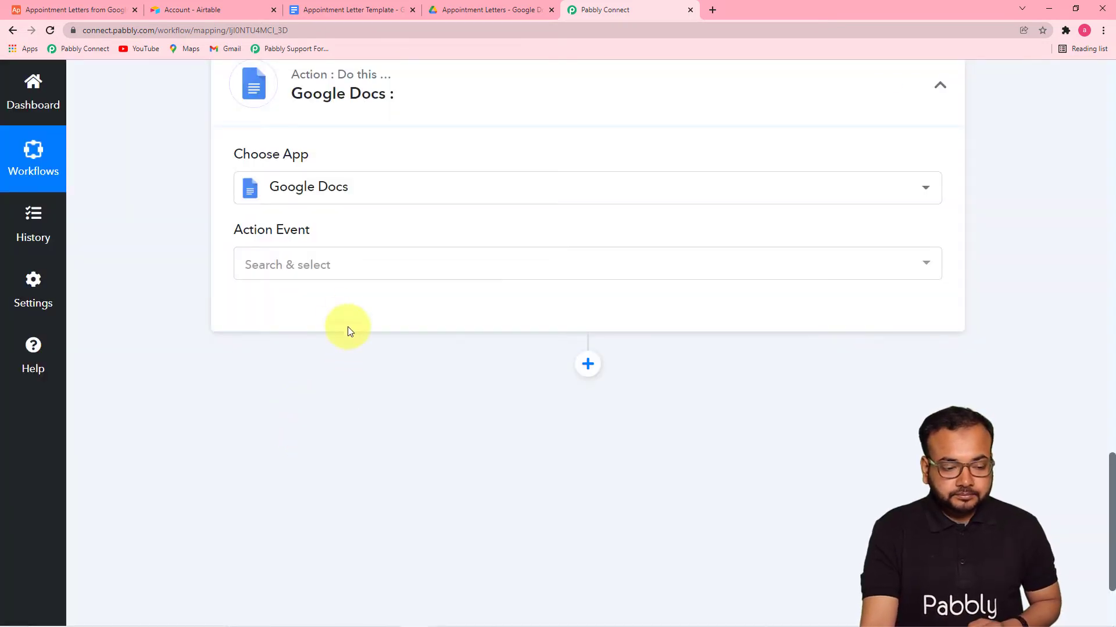
# - Set the Google Docs action event to Create Document from Template
pyautogui.click(347, 264)
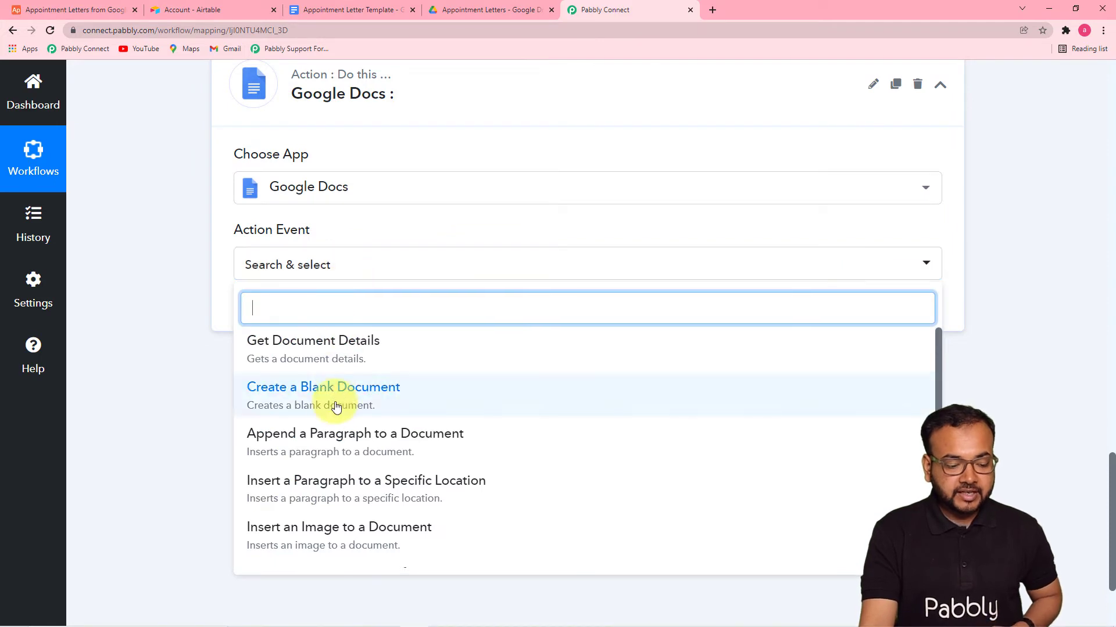
pyautogui.scroll(-2, 319, 444)
pyautogui.scroll(1, 319, 451)
pyautogui.scroll(-2, 321, 453)
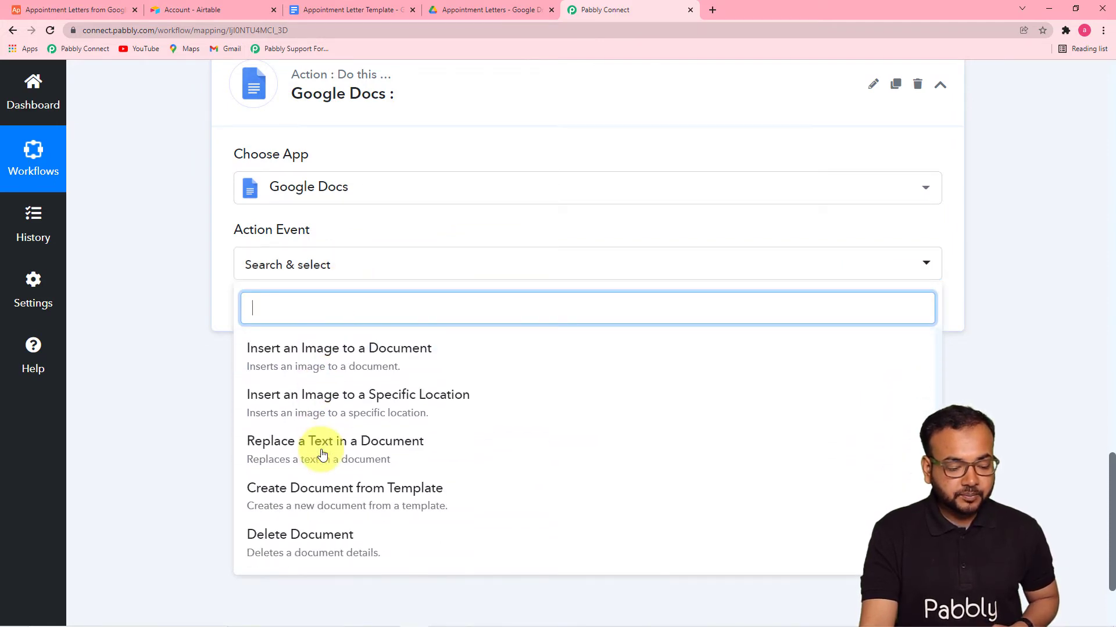
pyautogui.scroll(-1, 321, 453)
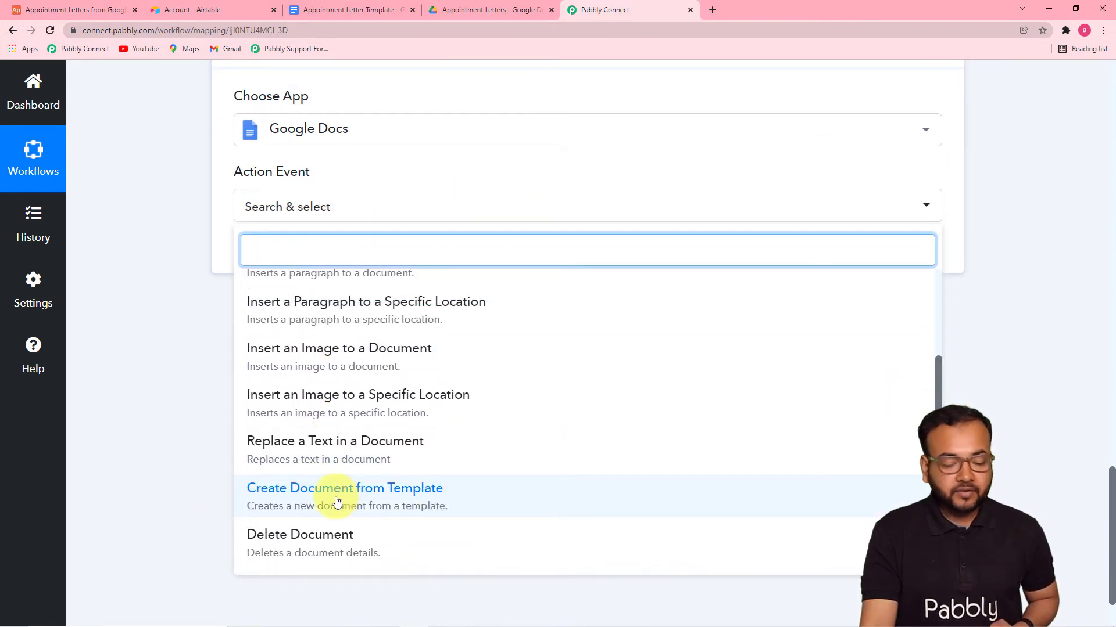
pyautogui.click(338, 506)
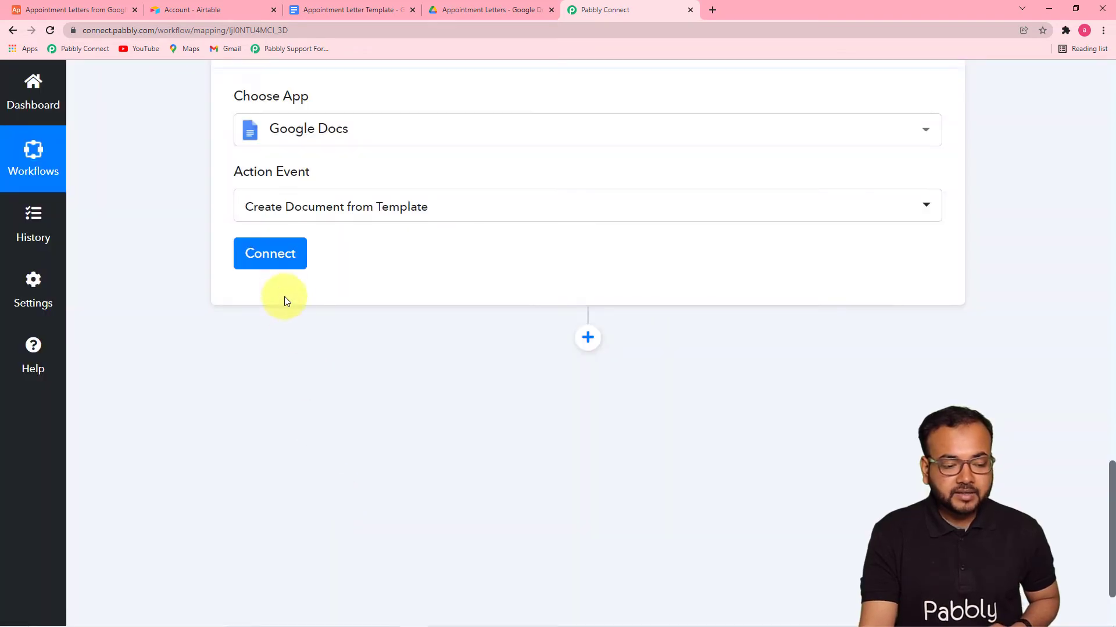
# - Add a new Google Docs connection, choosing the Google account that holds the template and granting Pabbly Connect the requested access
pyautogui.click(279, 259)
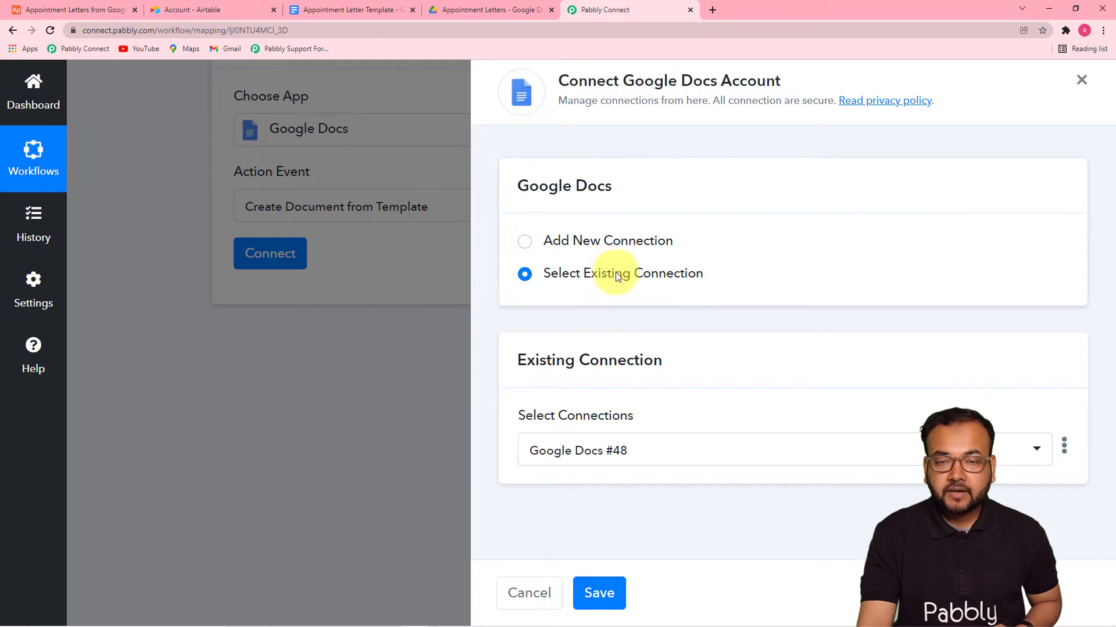
pyautogui.click(604, 250)
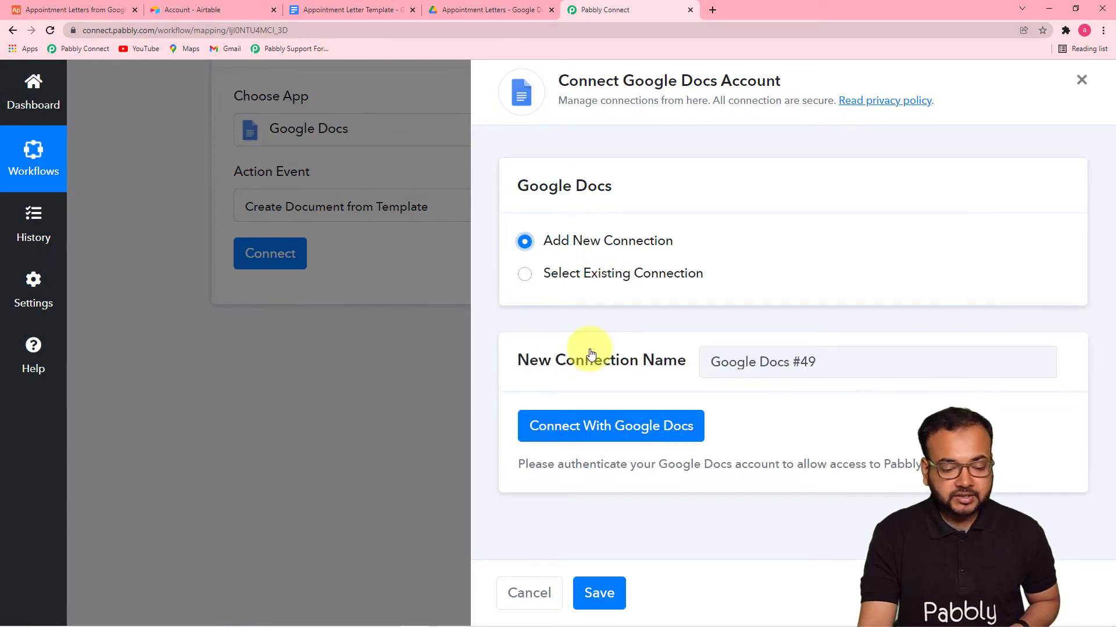
pyautogui.click(617, 413)
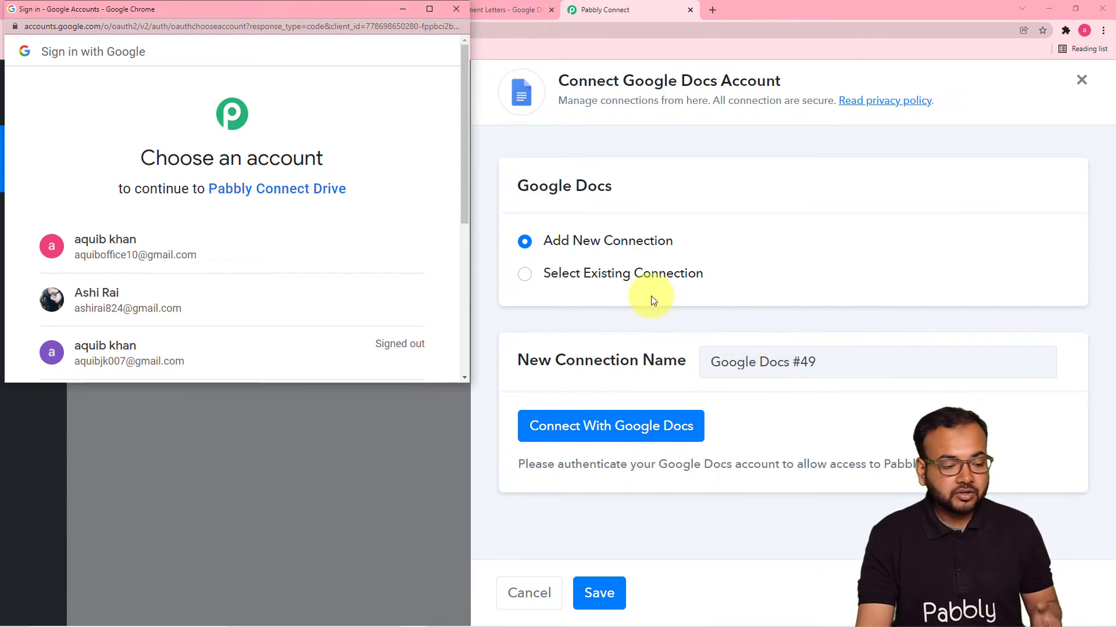
pyautogui.click(265, 294)
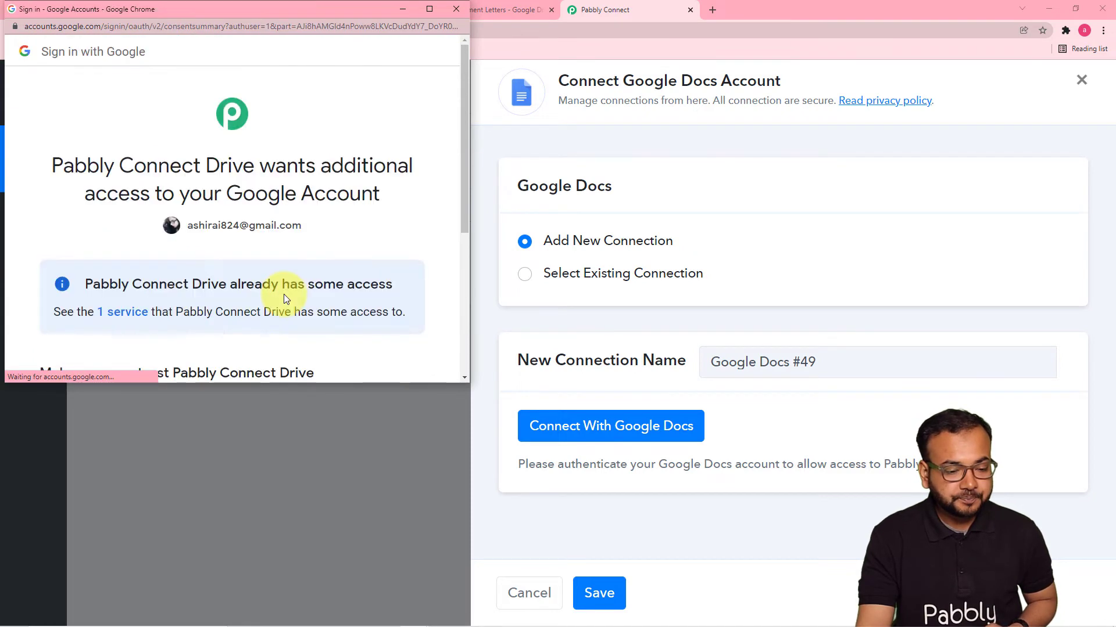
pyautogui.moveTo(465, 180); pyautogui.dragTo(469, 285)
pyautogui.click(348, 314)
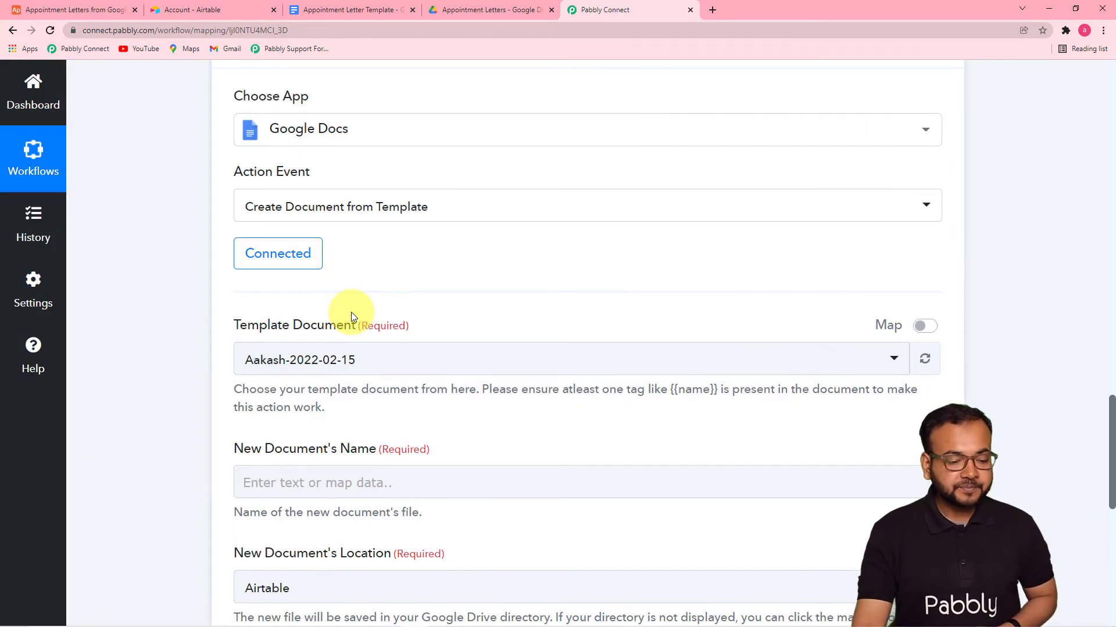
# - Check the template's title in Google Docs, then return to Pabbly Connect and choose Appointment Letter Template as the Template Document
pyautogui.scroll(1, 370, 268)
pyautogui.scroll(-1, 372, 282)
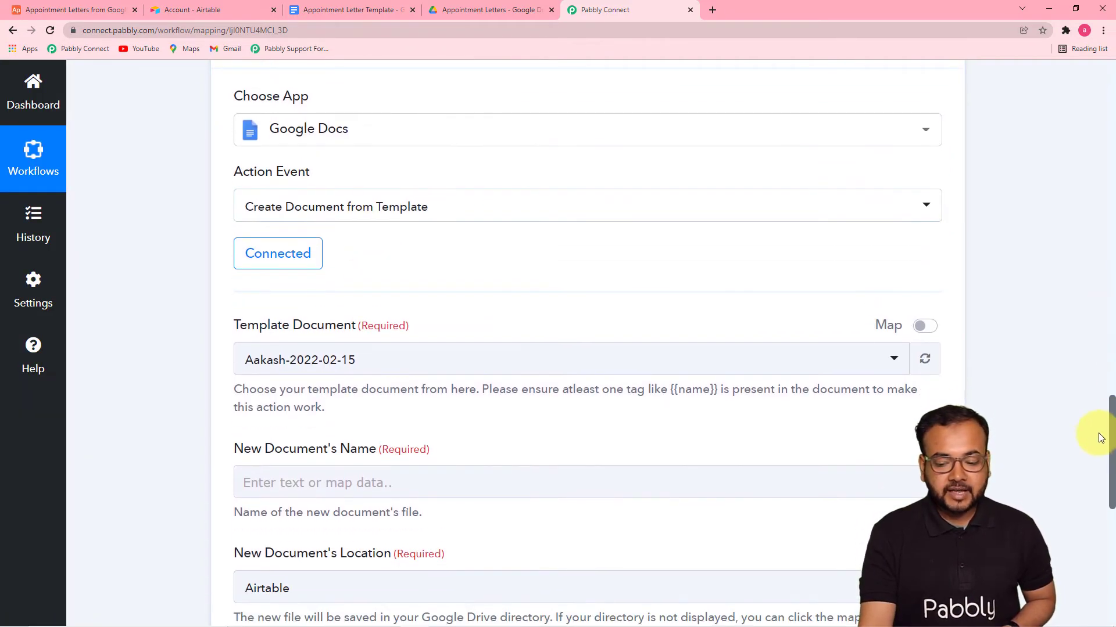
pyautogui.moveTo(1110, 409); pyautogui.dragTo(1107, 451)
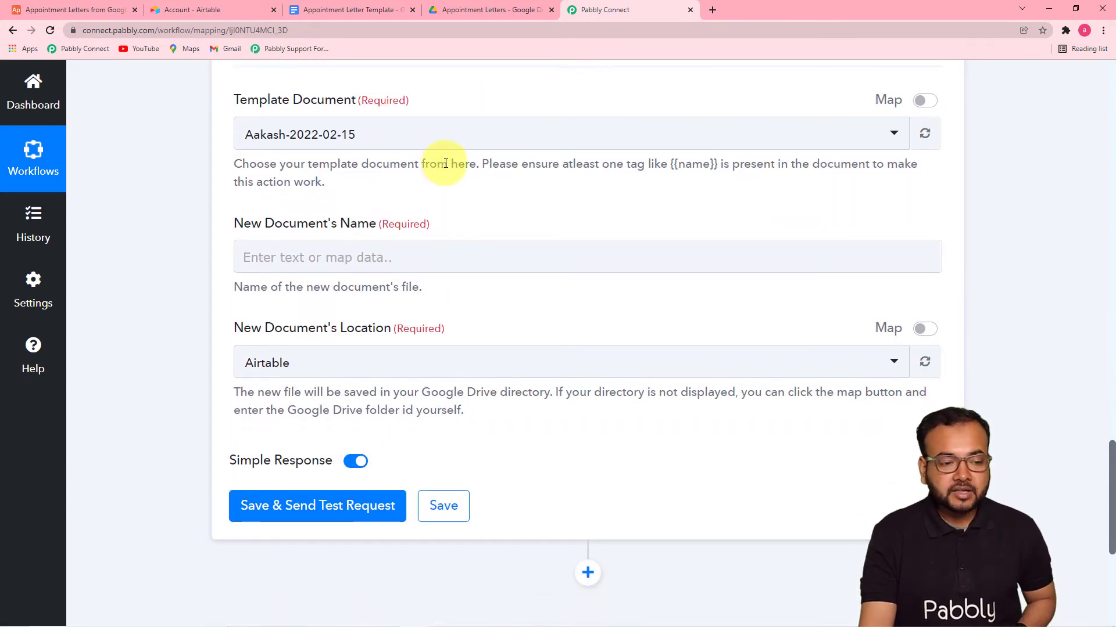
pyautogui.click(310, 10)
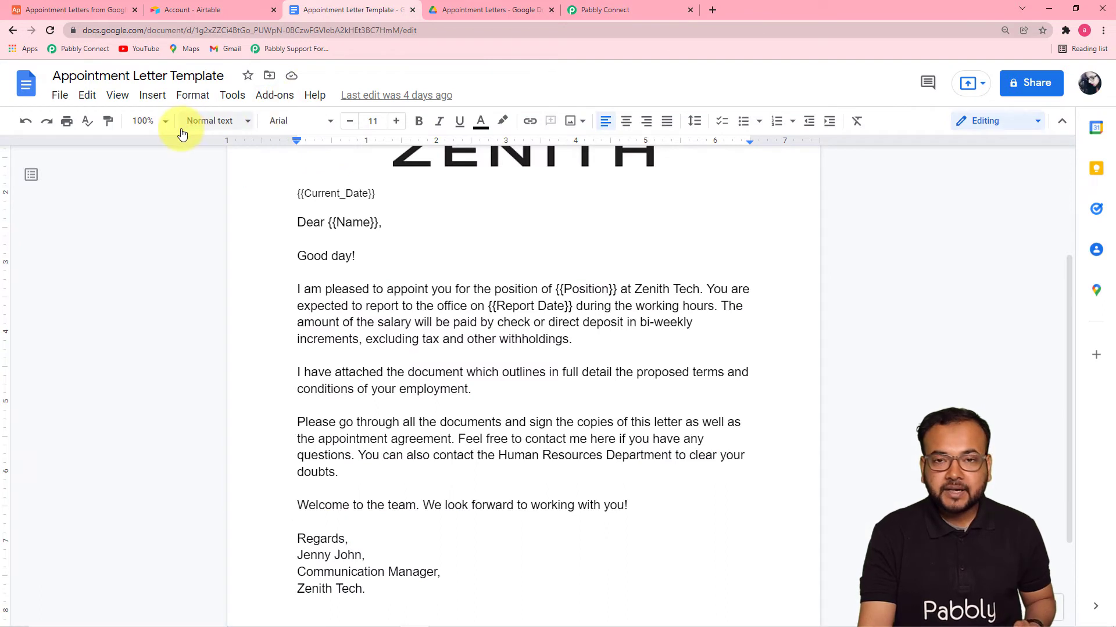
pyautogui.moveTo(1067, 262); pyautogui.dragTo(1063, 174)
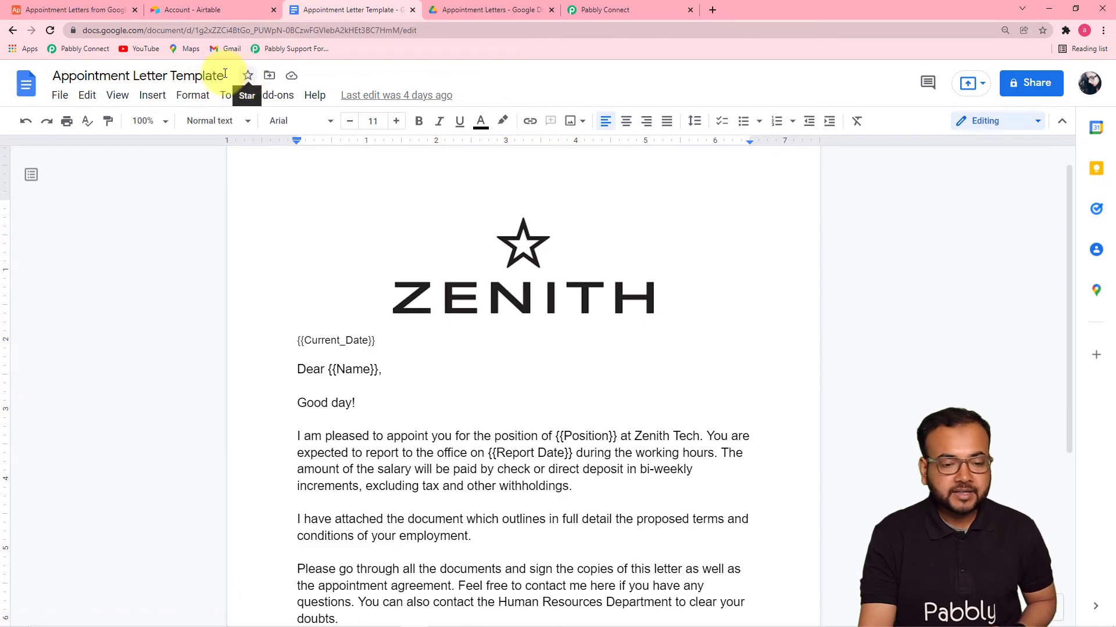
pyautogui.click(628, 9)
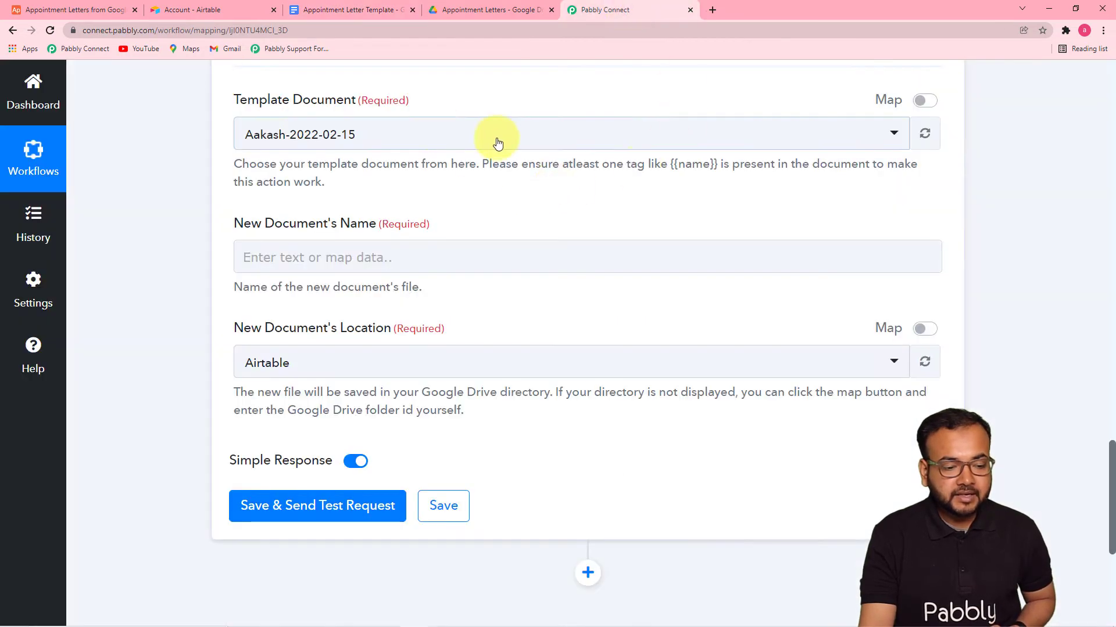
pyautogui.click(418, 146)
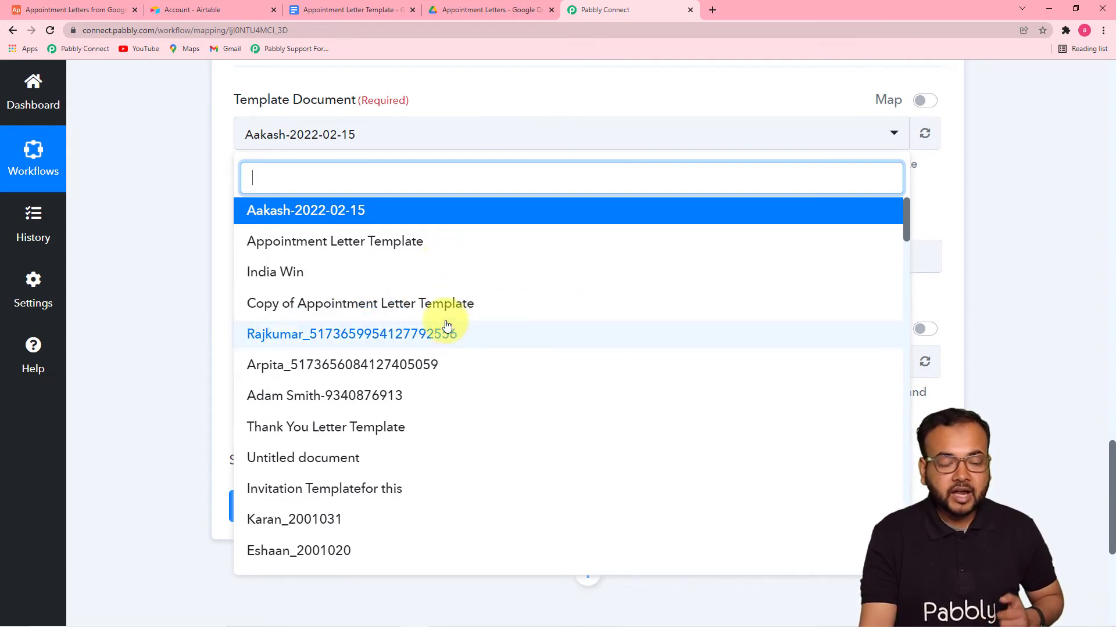
pyautogui.click(368, 256)
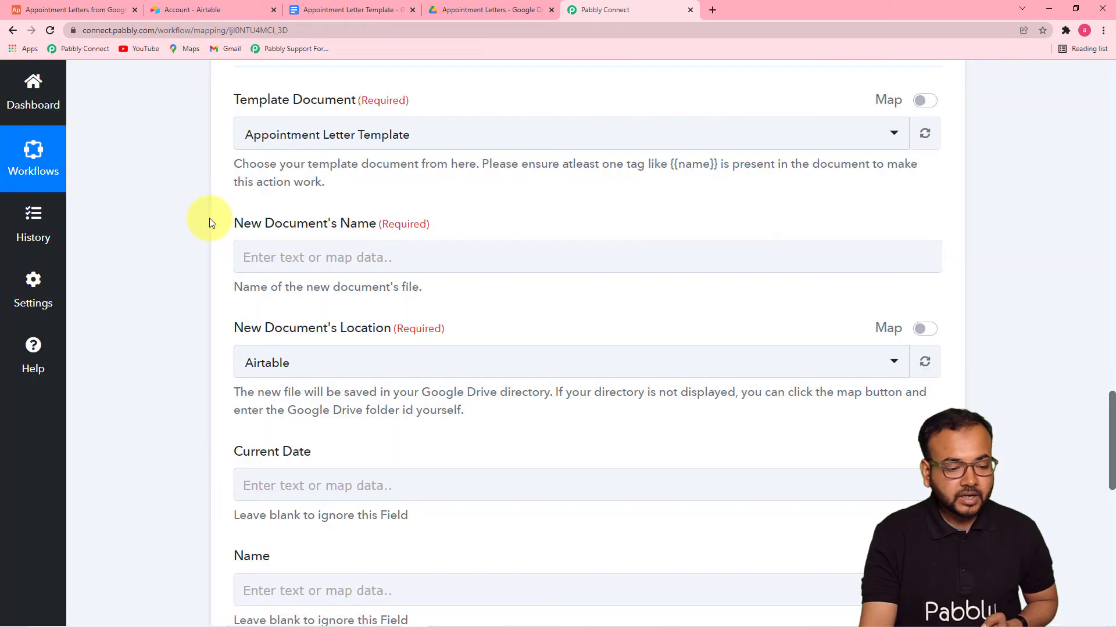
# - Map New Document's Name to the Airtable Fields Name and Fields Position values, separated by an underscore
pyautogui.scroll(-1, 211, 223)
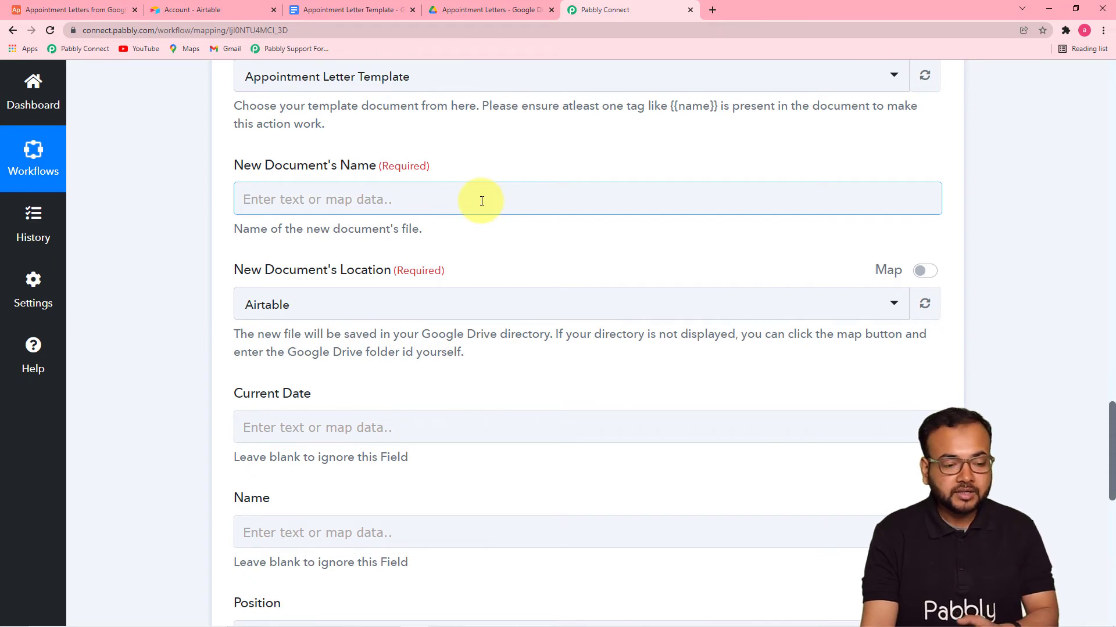
pyautogui.scroll(15, 1006, 225)
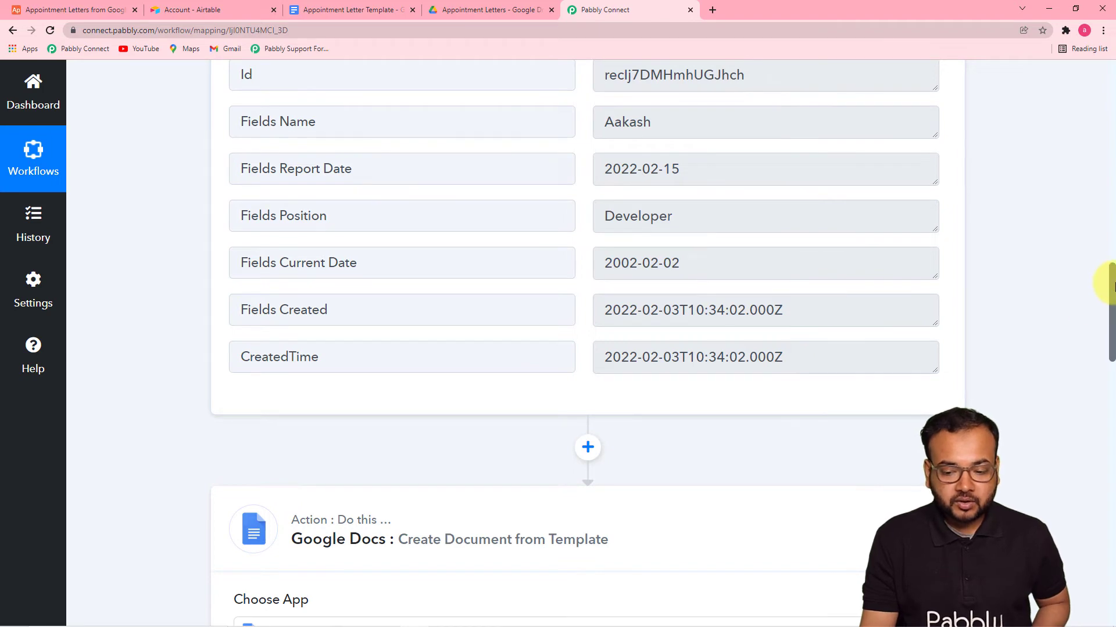
pyautogui.moveTo(1112, 289); pyautogui.dragTo(1100, 424)
pyautogui.click(343, 216)
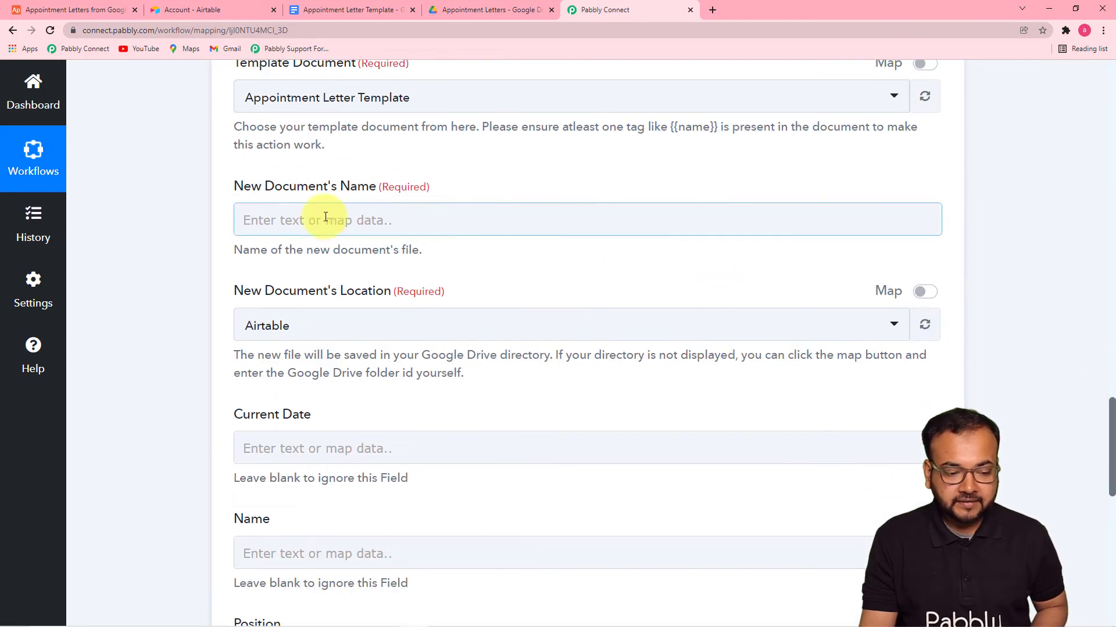
pyautogui.click(516, 218)
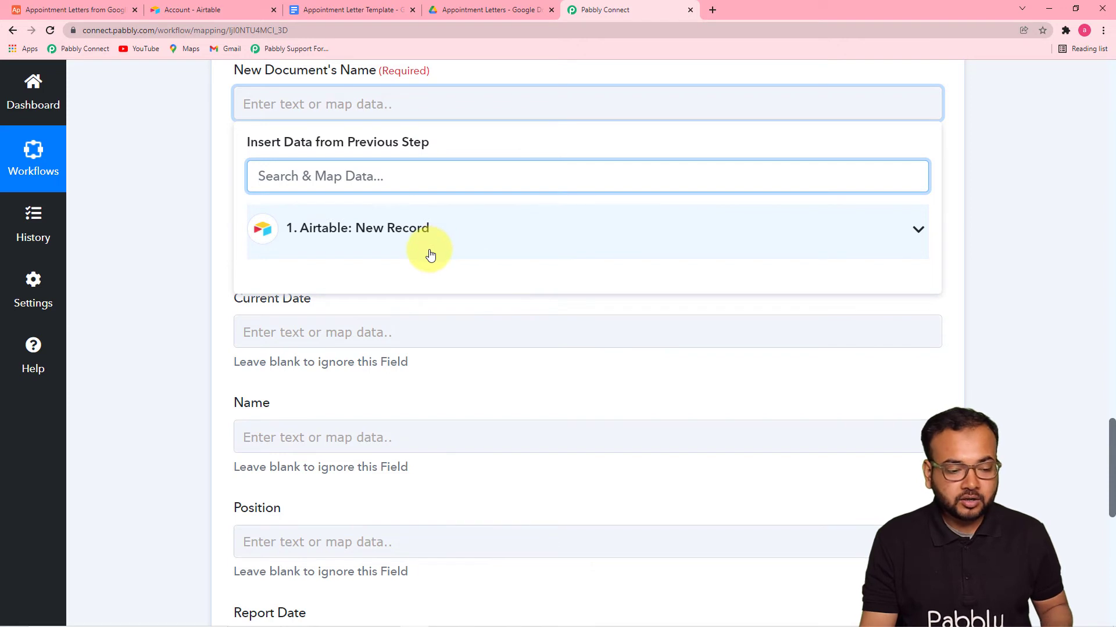
pyautogui.click(418, 232)
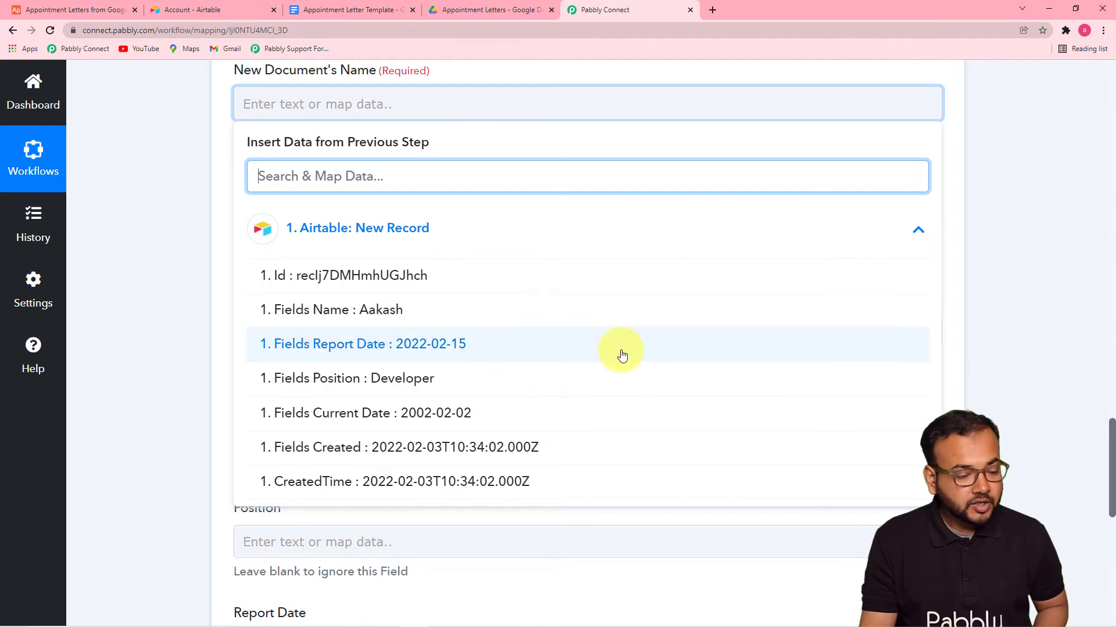
pyautogui.click(373, 311)
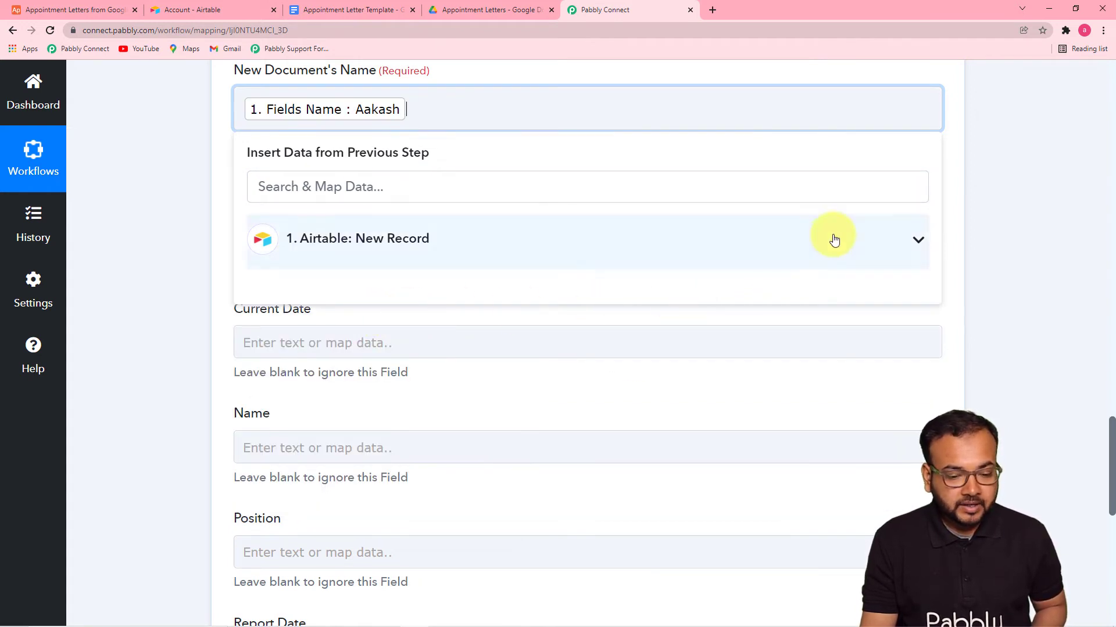
pyautogui.click(760, 254)
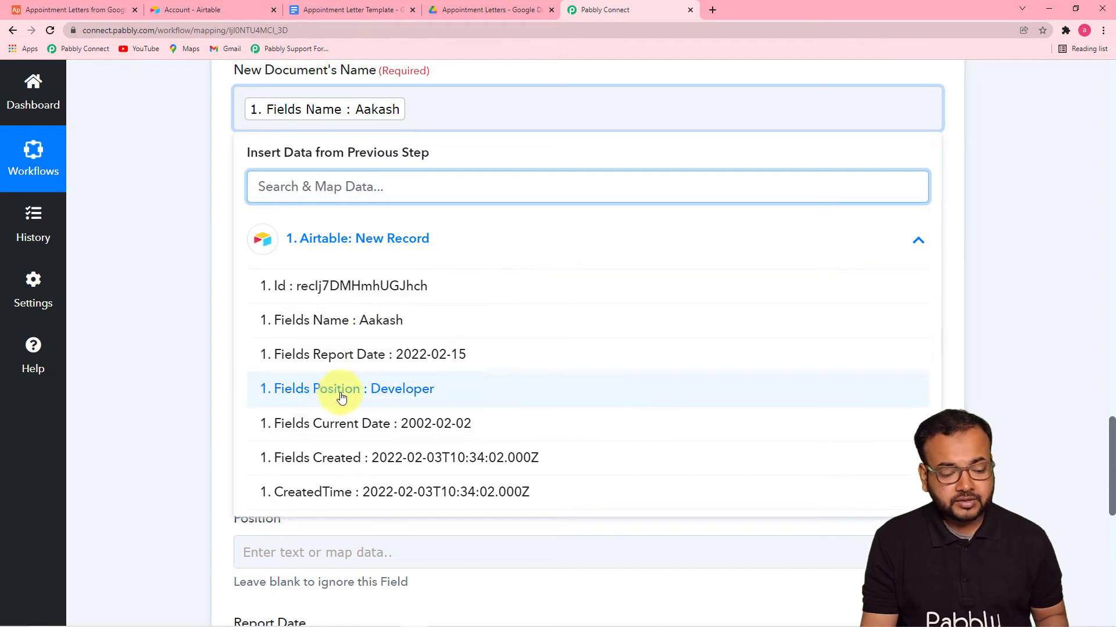
pyautogui.click(429, 116)
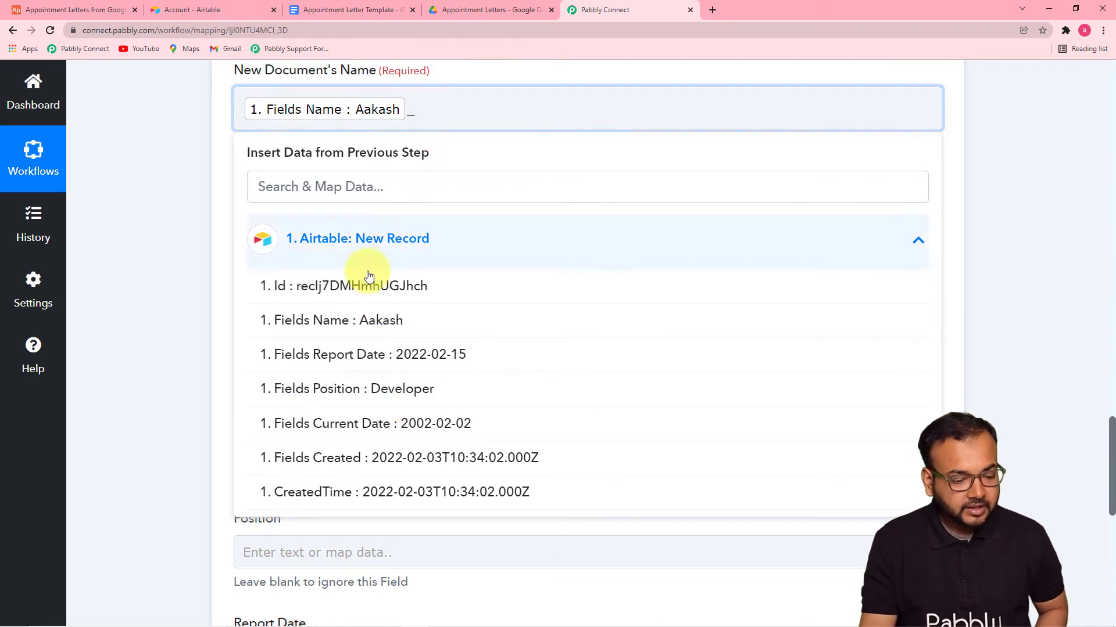
pyautogui.click(377, 399)
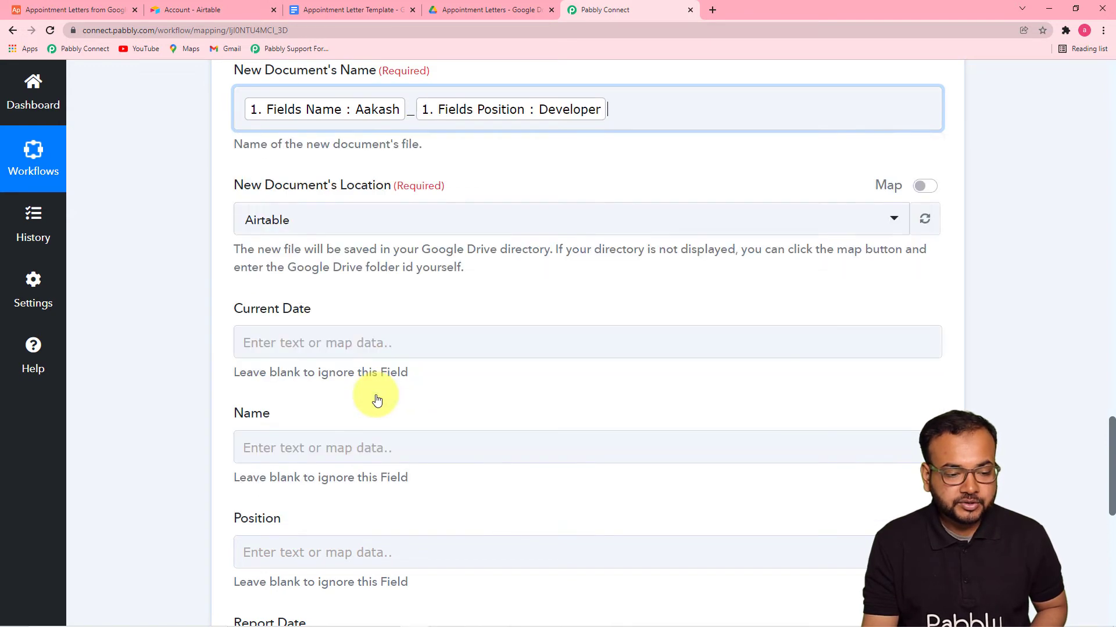
pyautogui.click(194, 218)
# - Review the New Document's Location setting, check the Appointment Letters folder in Google Drive, and return to Pabbly Connect
pyautogui.scroll(2, 194, 221)
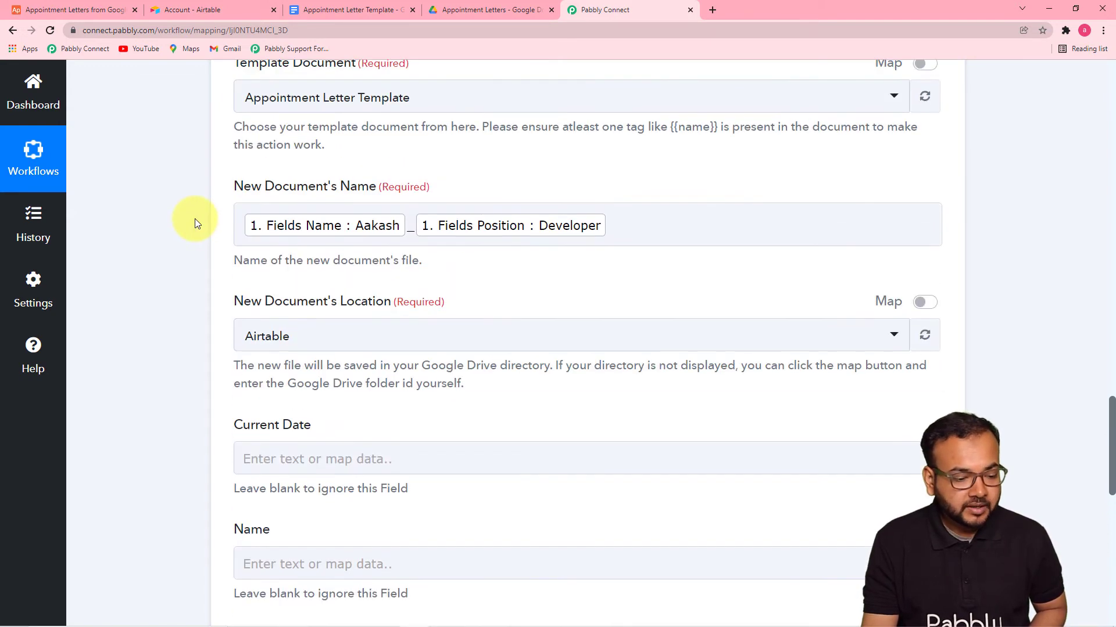
pyautogui.scroll(-1, 219, 224)
pyautogui.moveTo(1111, 423); pyautogui.dragTo(1108, 449)
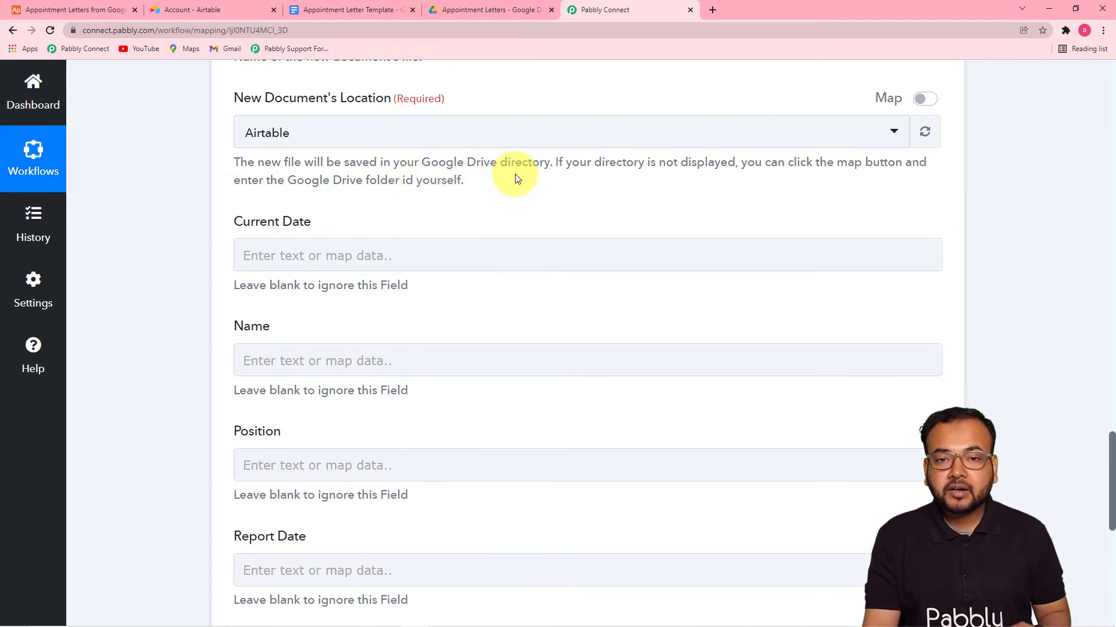
pyautogui.click(470, 10)
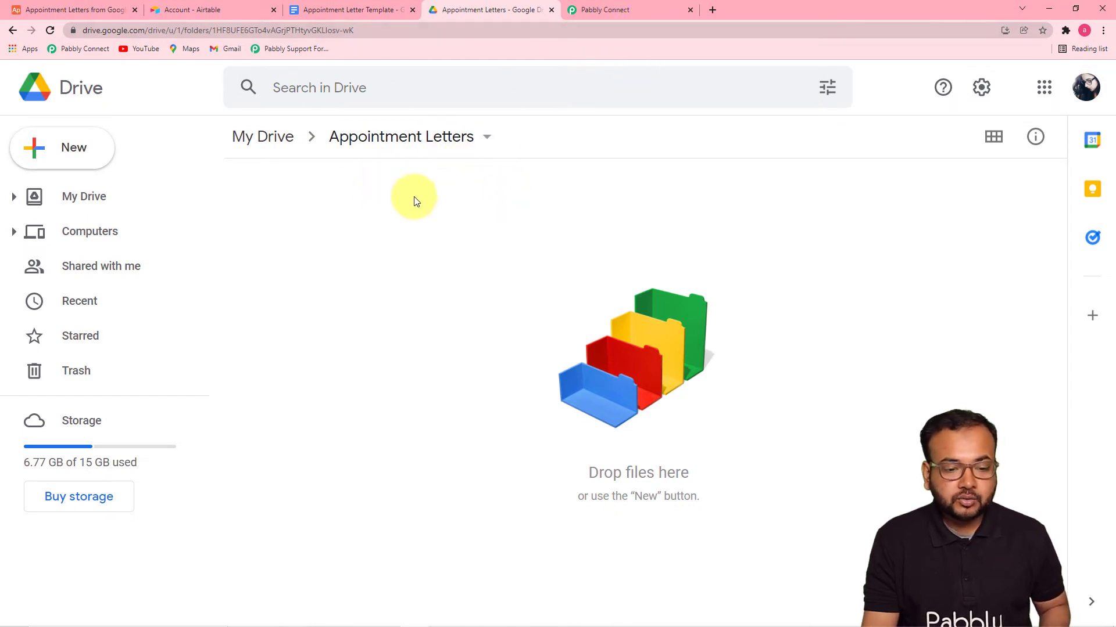
pyautogui.click(628, 10)
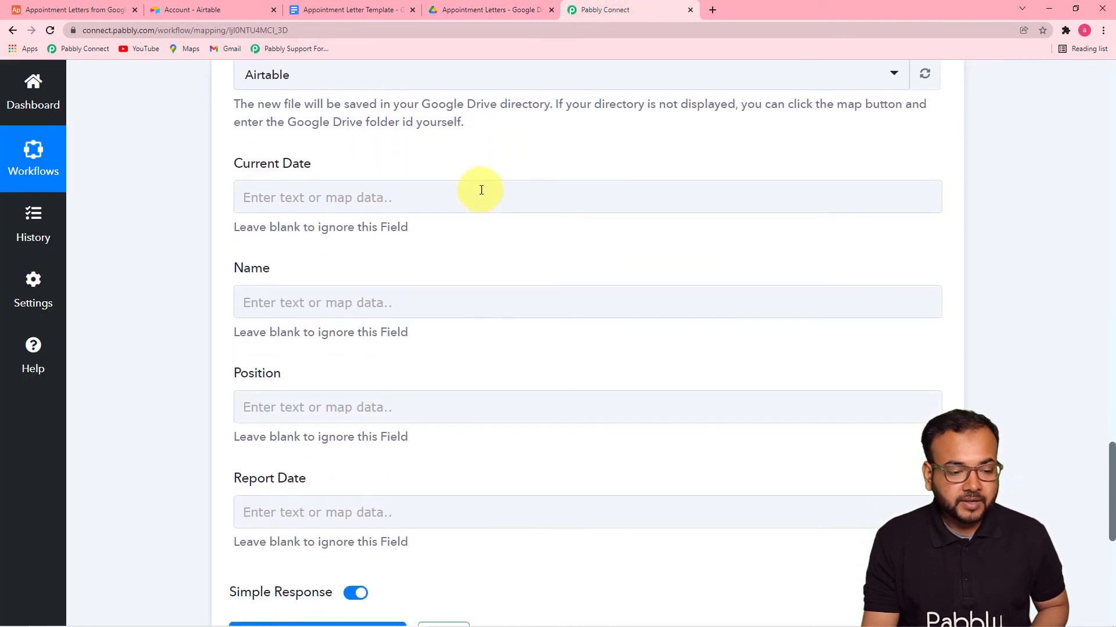
# - Set New Document's Location to the Appointment Letters folder
pyautogui.scroll(1, 453, 157)
pyautogui.click(488, 141)
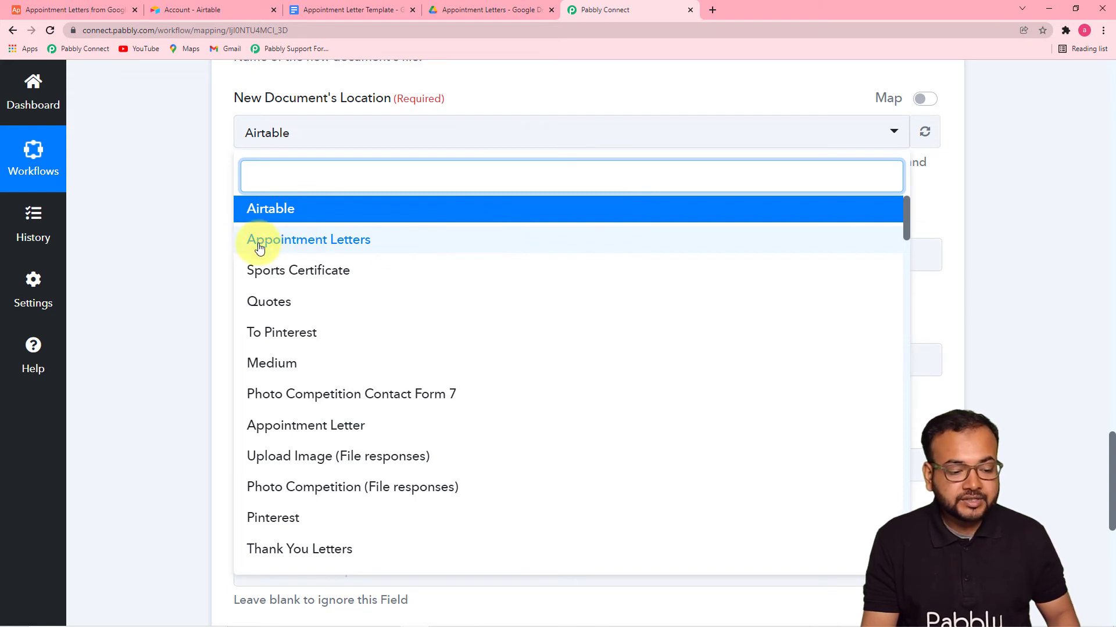
pyautogui.click(324, 248)
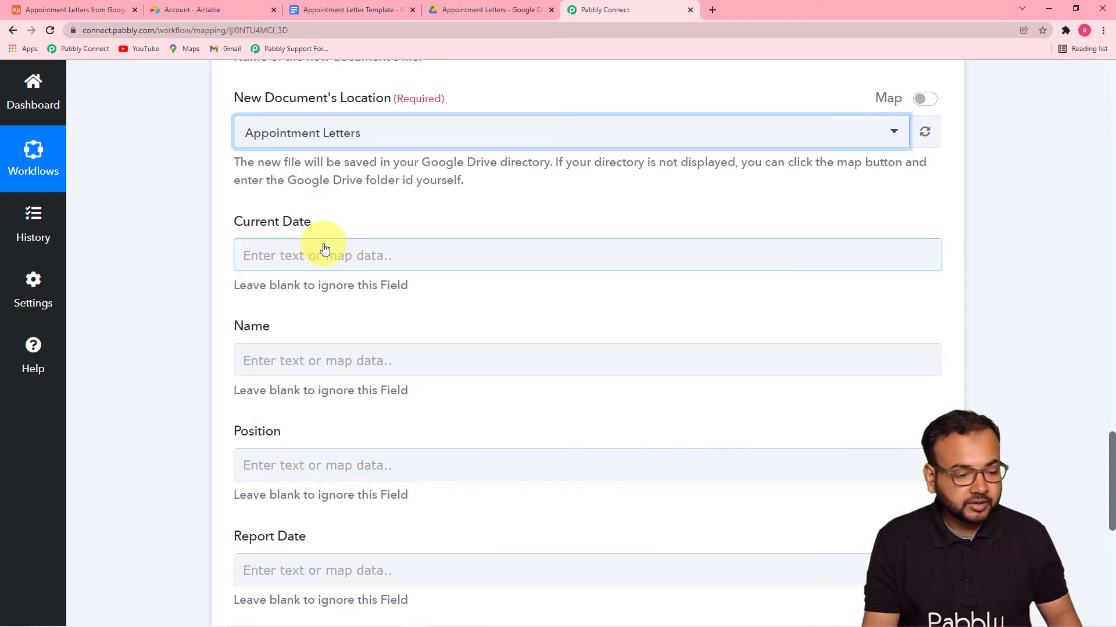
# - Review the action's placeholder fields against the tags in the Google Docs appointment letter template, and return to Pabbly Connect
pyautogui.scroll(-5, 186, 192)
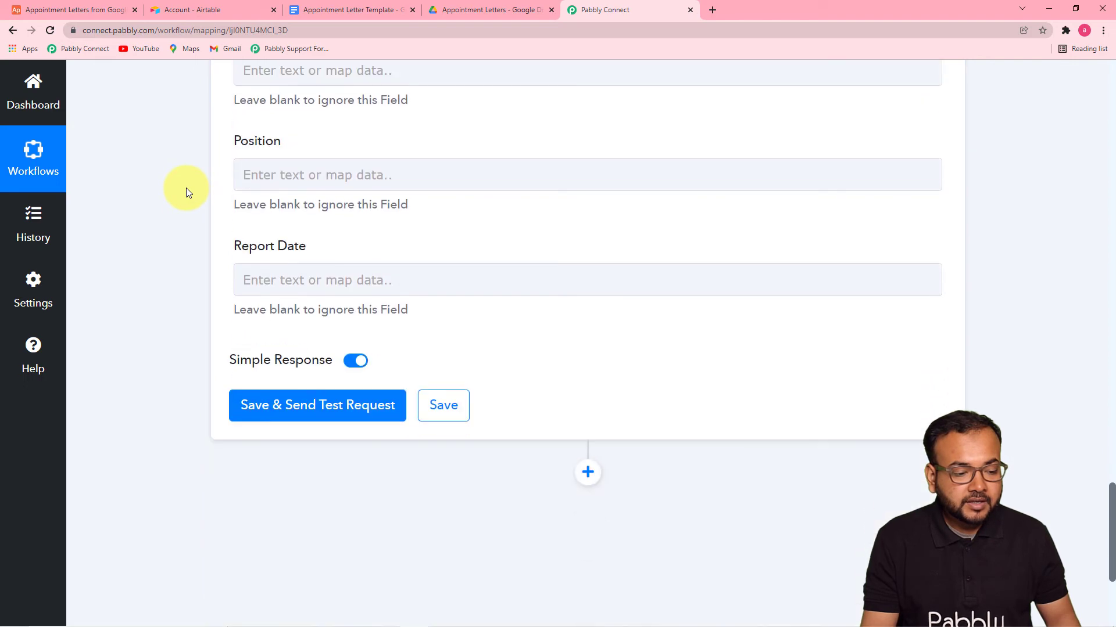
pyautogui.scroll(4, 186, 192)
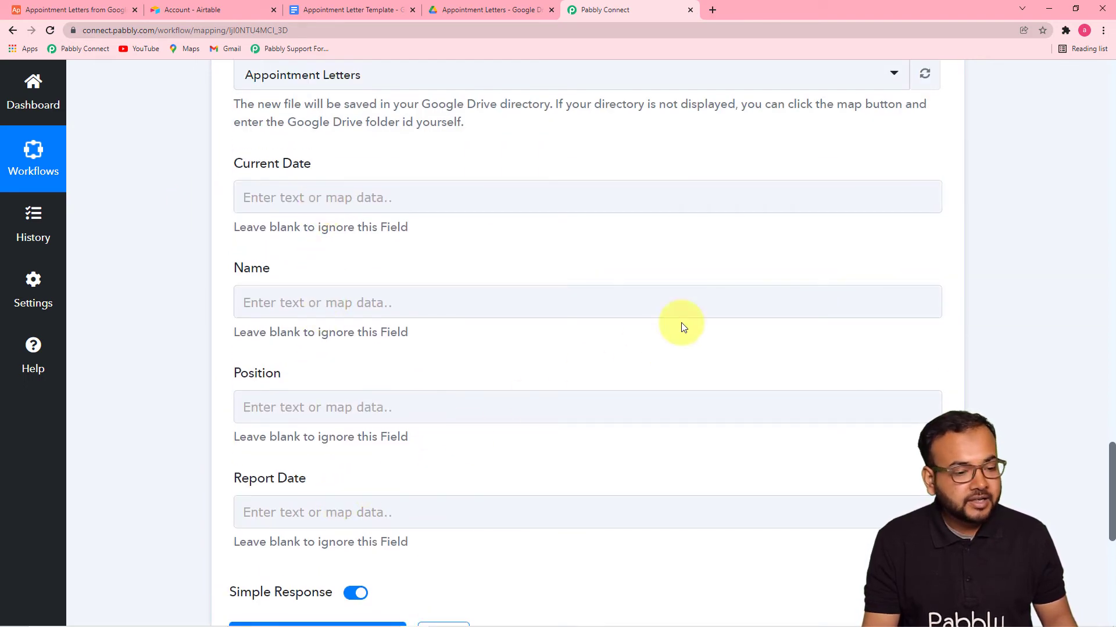
pyautogui.click(349, 10)
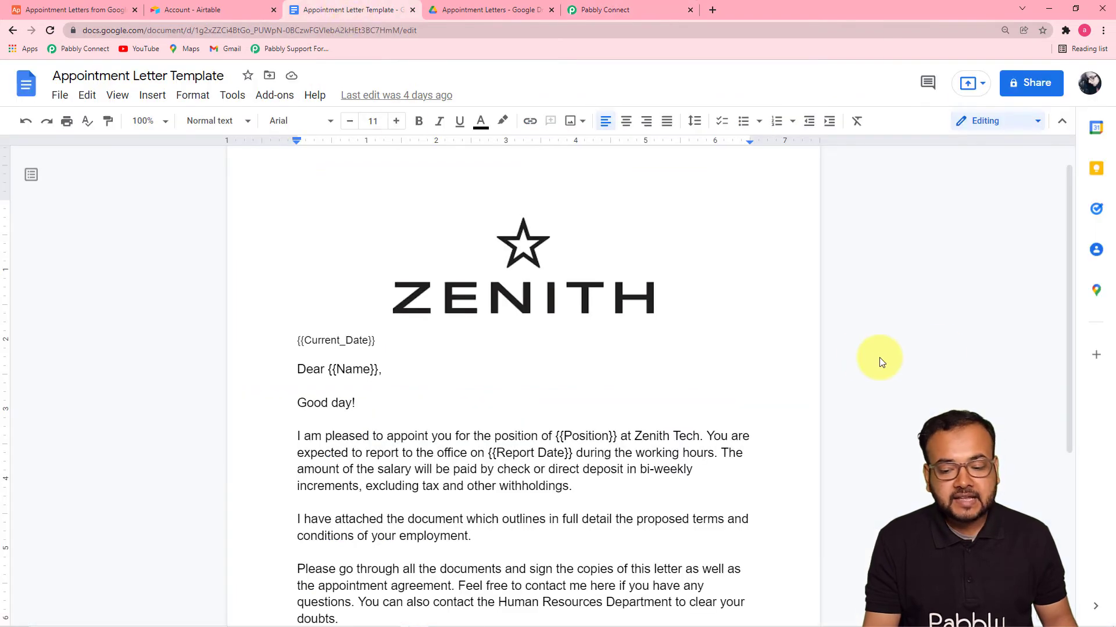
pyautogui.moveTo(1067, 201); pyautogui.dragTo(1088, 295)
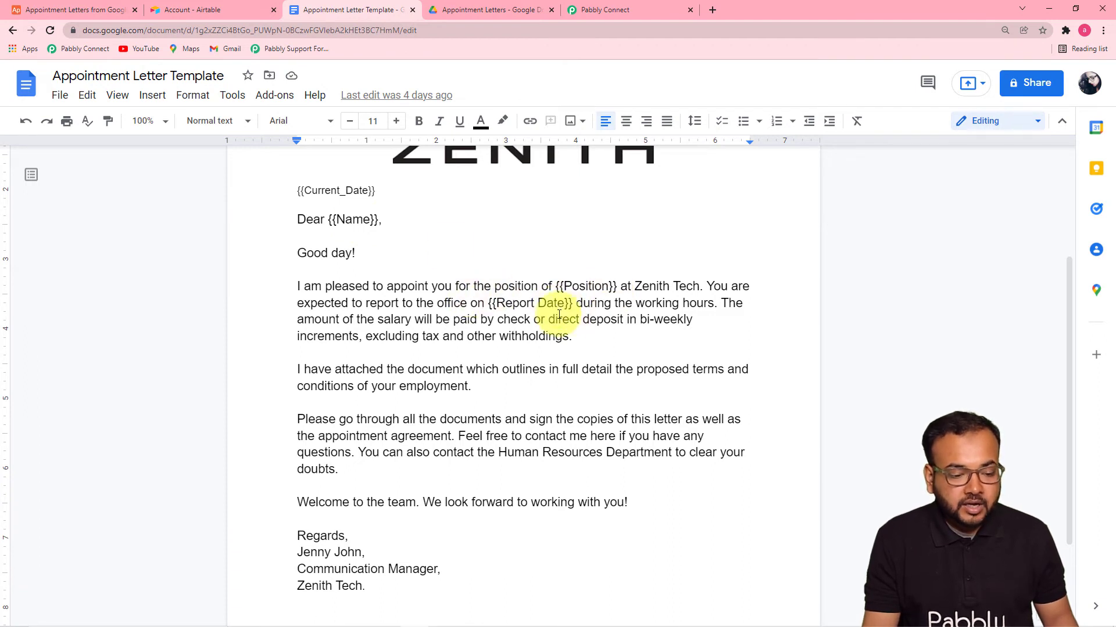
pyautogui.click(598, 12)
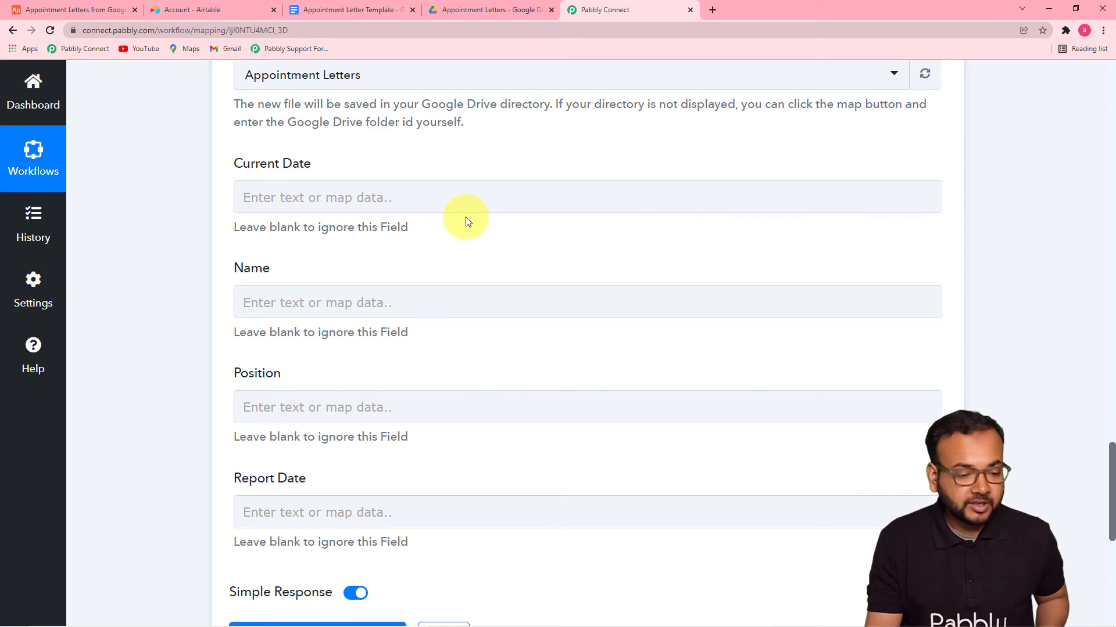
# - Map the Current Date field to the Airtable New Record's Fields Current Date value
pyautogui.click(394, 198)
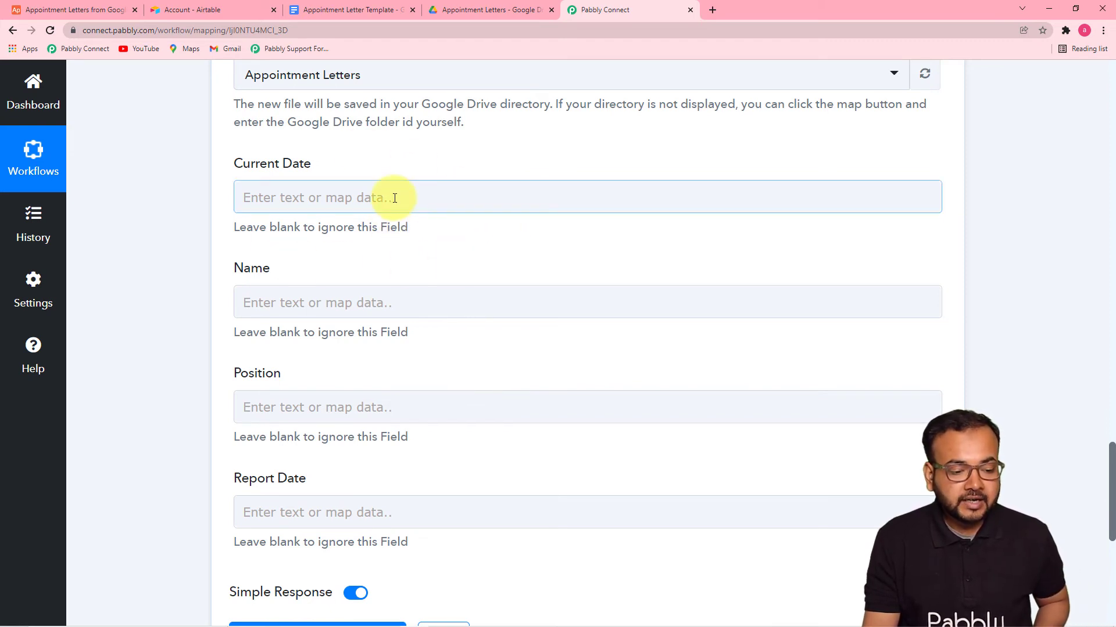
pyautogui.scroll(-1, 393, 197)
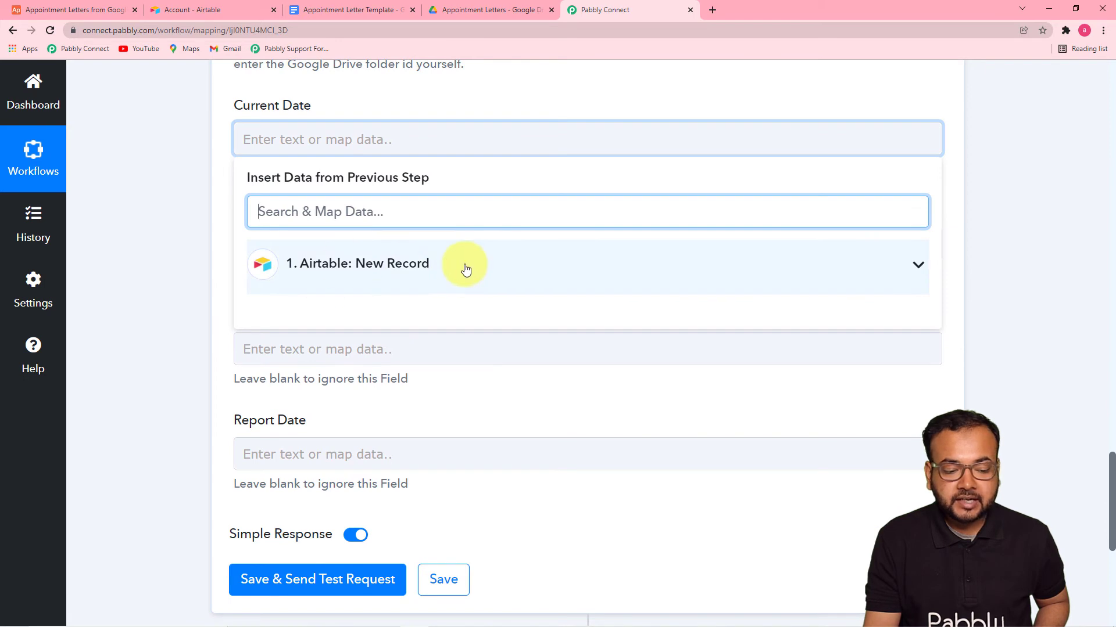
pyautogui.click(406, 280)
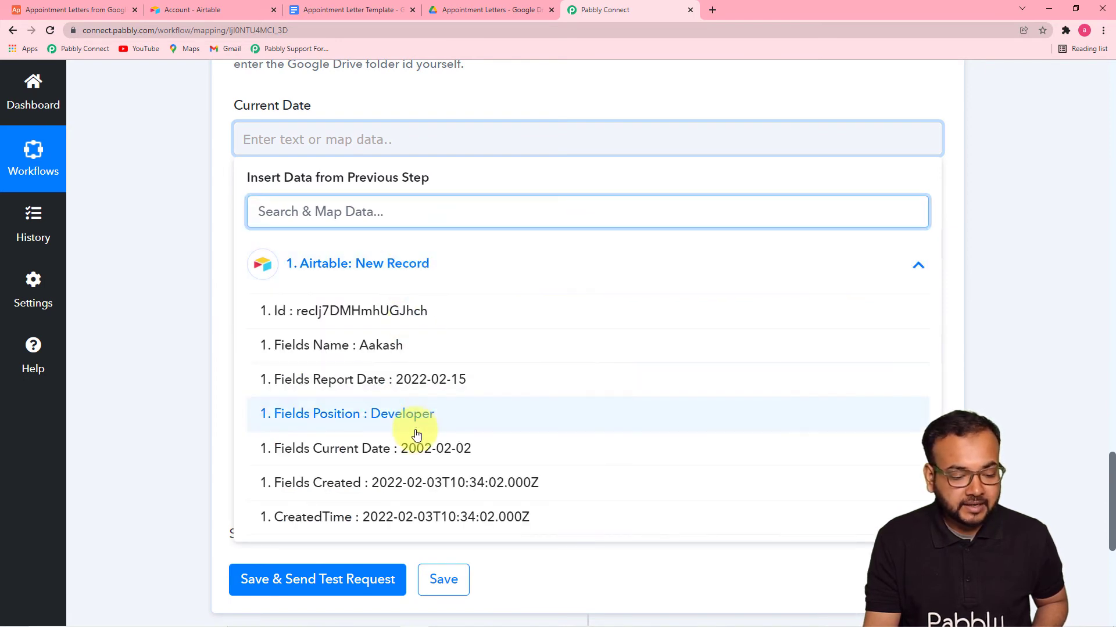
pyautogui.click(459, 457)
pyautogui.click(204, 256)
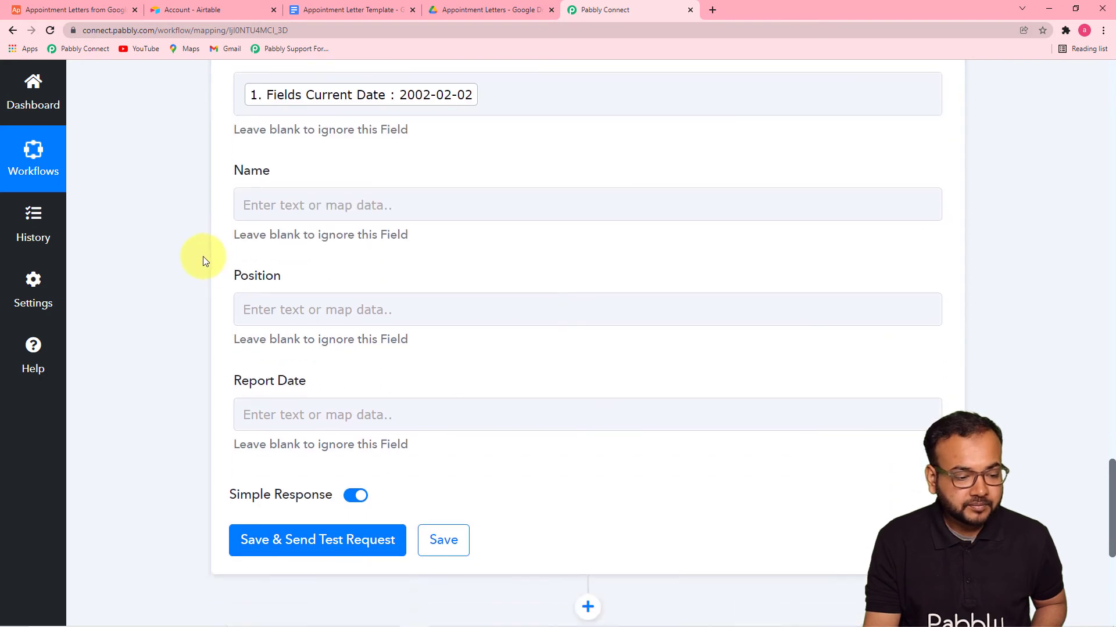
# - Map the Name field to the Airtable New Record's Fields Name value
pyautogui.click(412, 248)
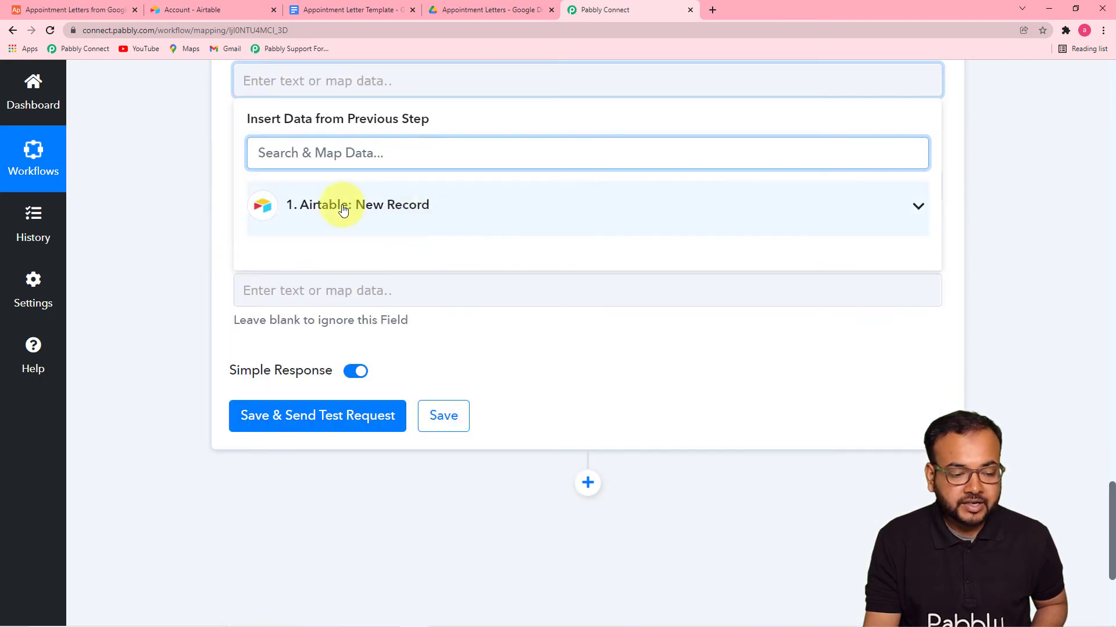
pyautogui.click(450, 211)
pyautogui.click(428, 291)
pyautogui.click(225, 231)
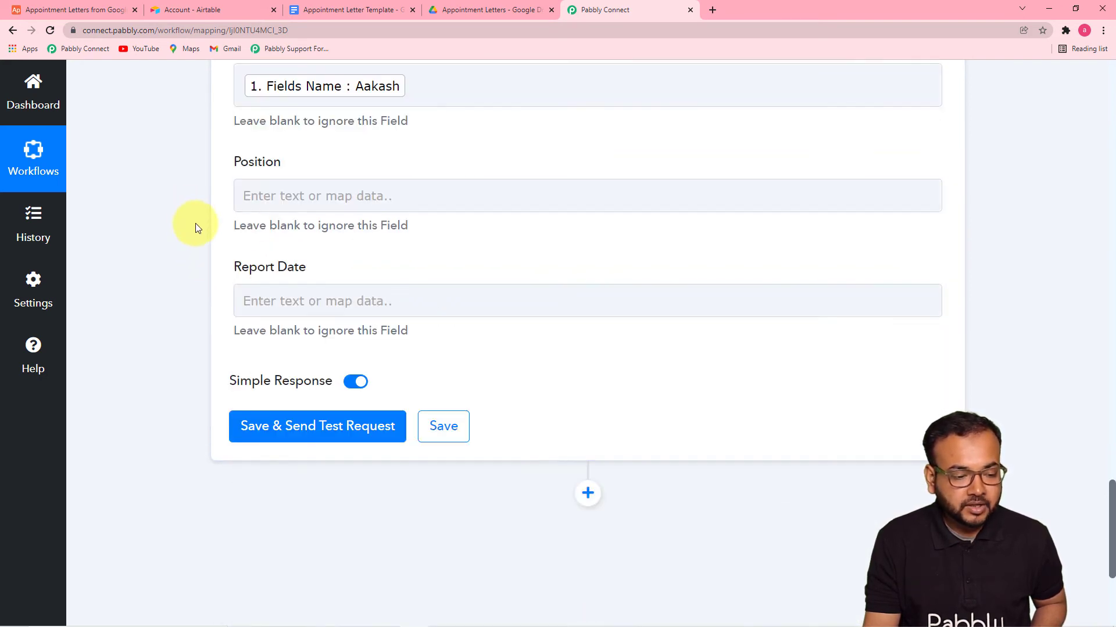
# - Map Position to the Airtable Fields Position value and Report Date to the Fields Report Date value
pyautogui.click(366, 195)
pyautogui.click(388, 332)
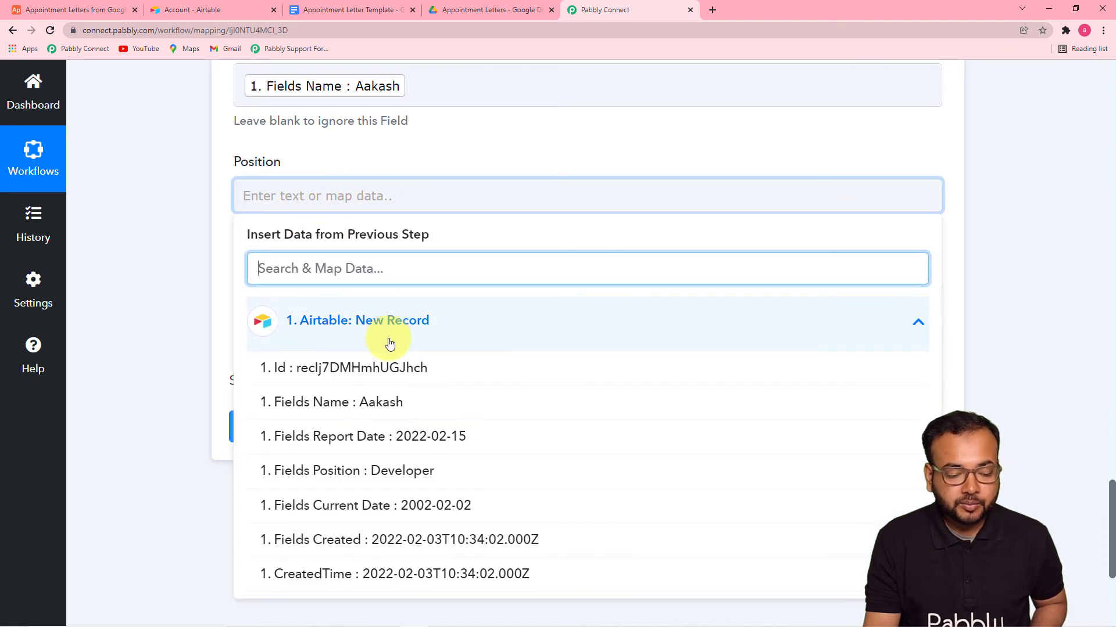
pyautogui.click(386, 470)
pyautogui.click(235, 292)
pyautogui.click(392, 314)
pyautogui.click(399, 323)
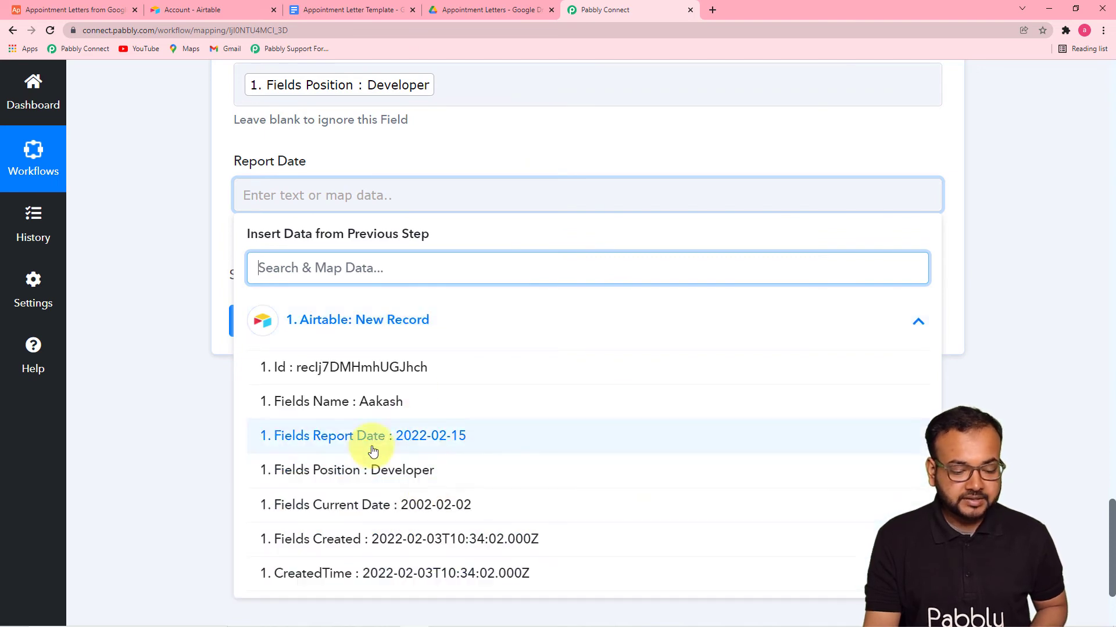
pyautogui.click(453, 447)
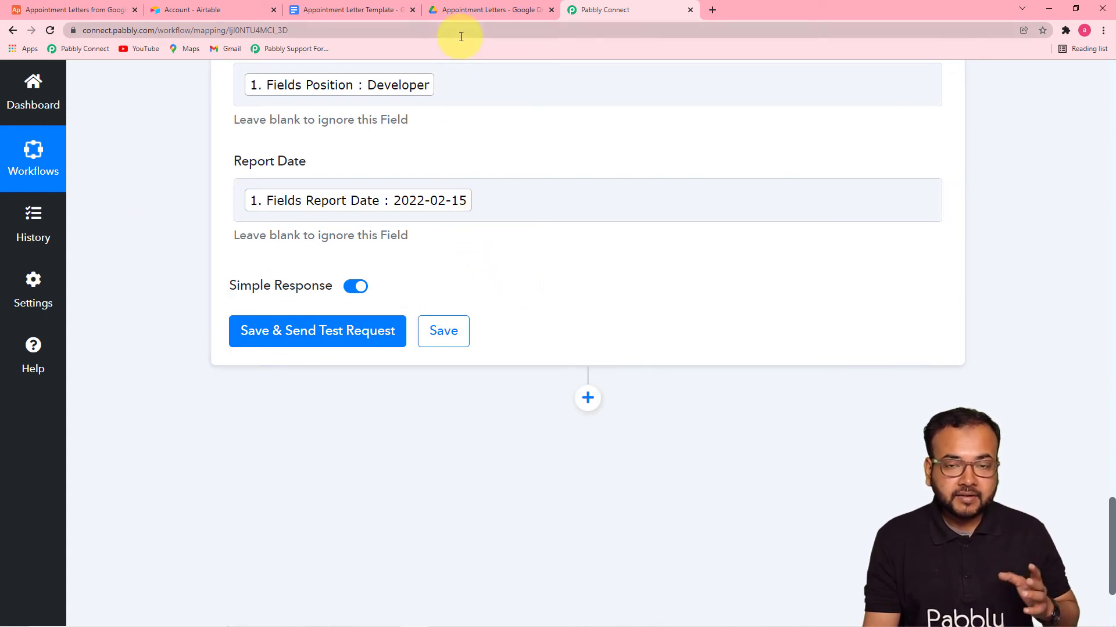
# - Save the Google Docs action with a test request, and check the Appointment Letters folder in Google Drive
pyautogui.click(331, 347)
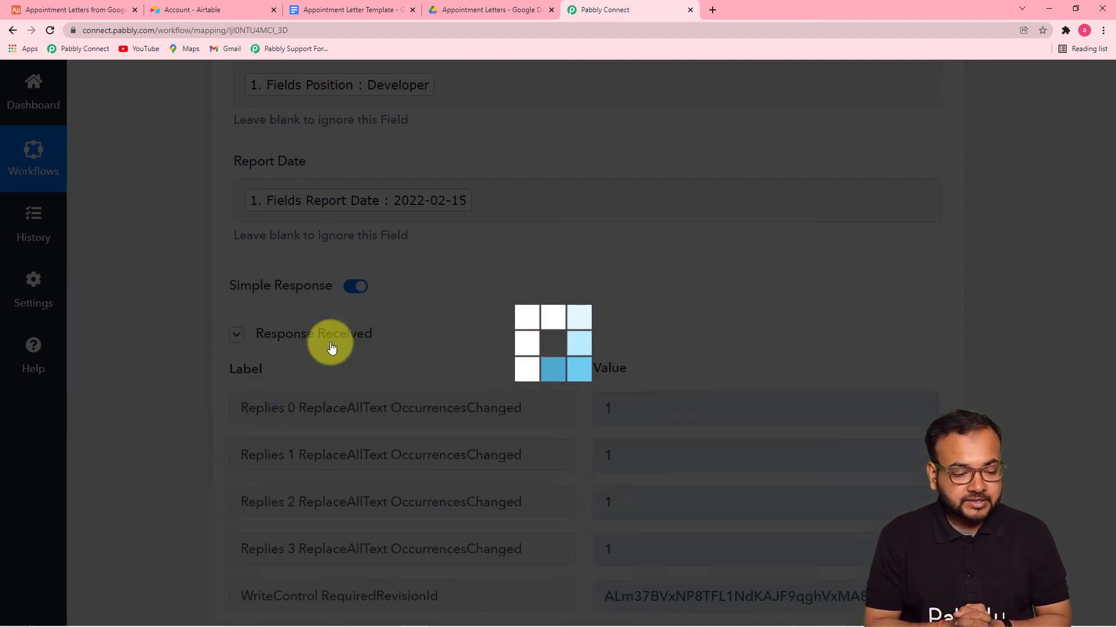
pyautogui.scroll(-7, 337, 349)
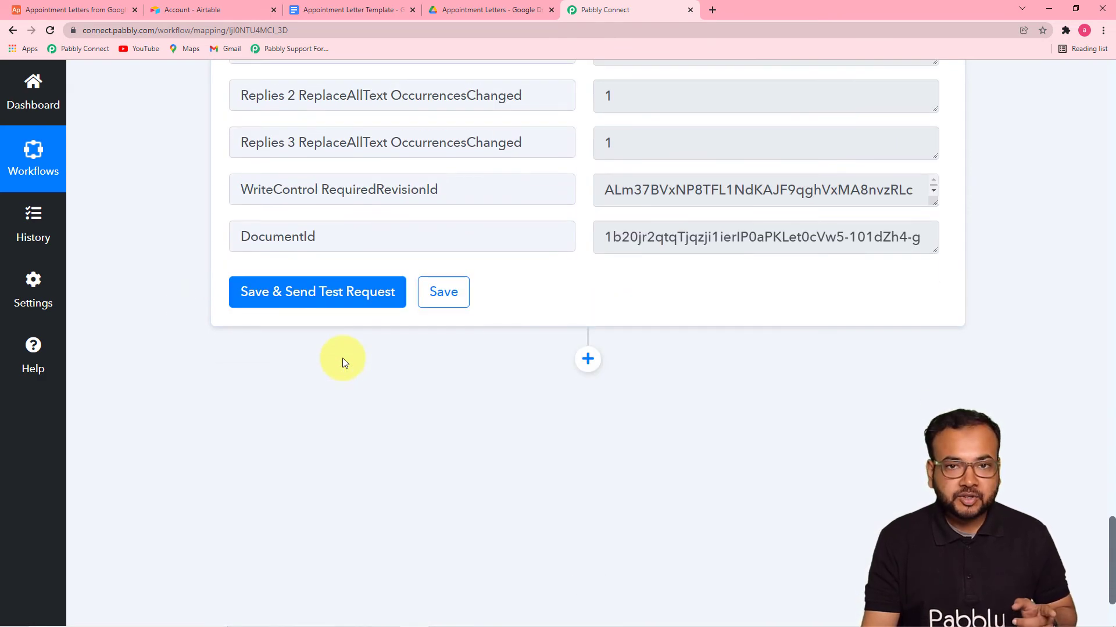
pyautogui.click(478, 9)
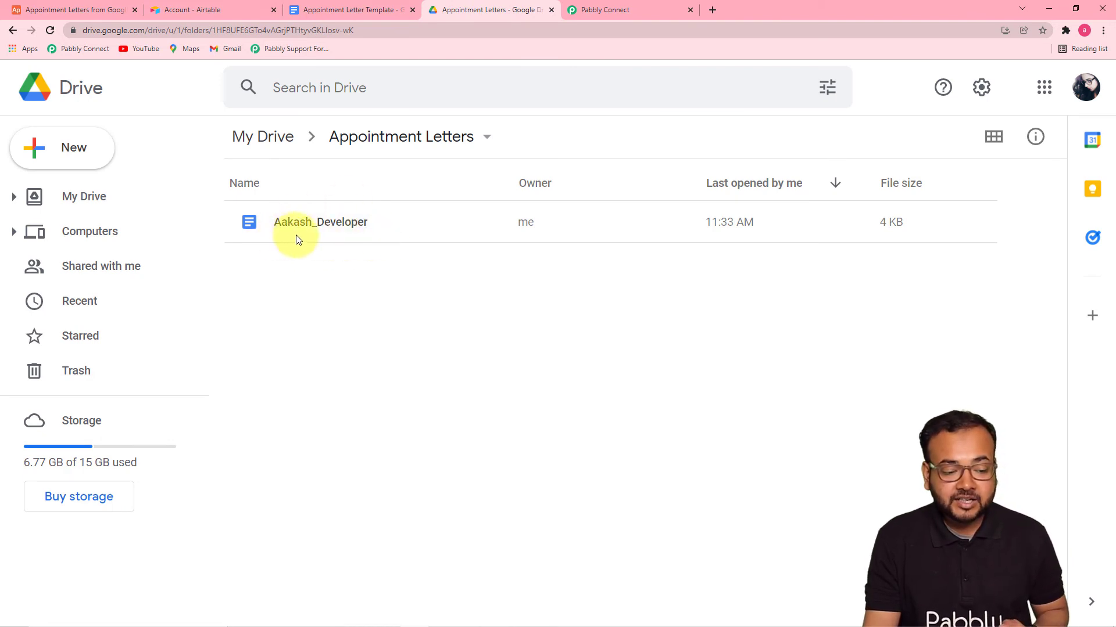
# - Review the New Document's Name mapping in Pabbly Connect and the Google Docs template, and return to the Google Drive folder
pyautogui.click(597, 10)
pyautogui.moveTo(1111, 532); pyautogui.dragTo(1108, 363)
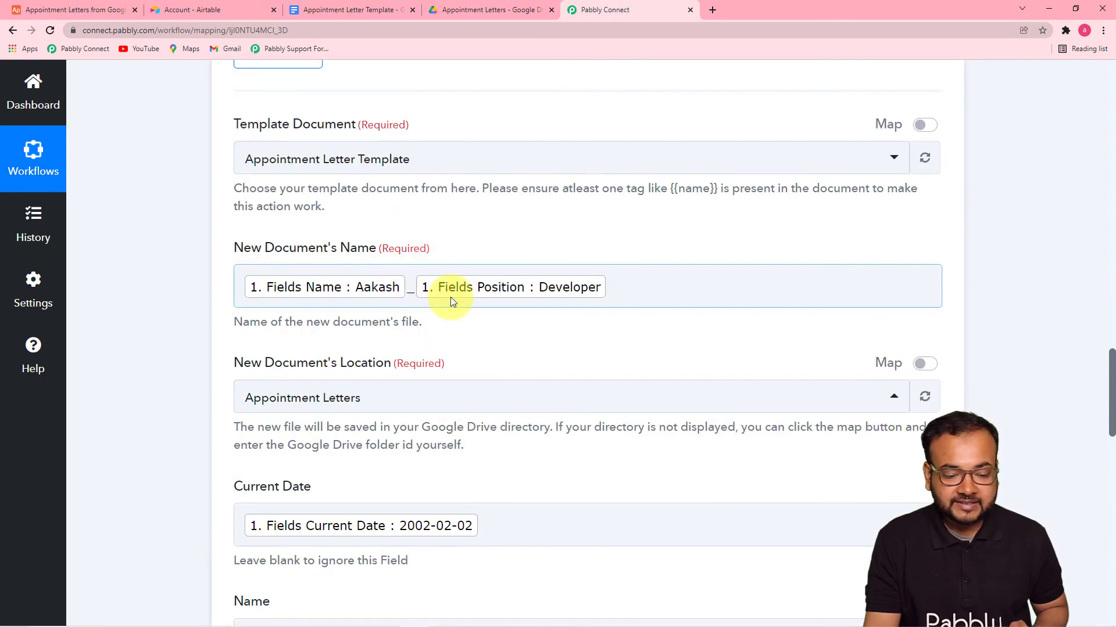
pyautogui.click(361, 10)
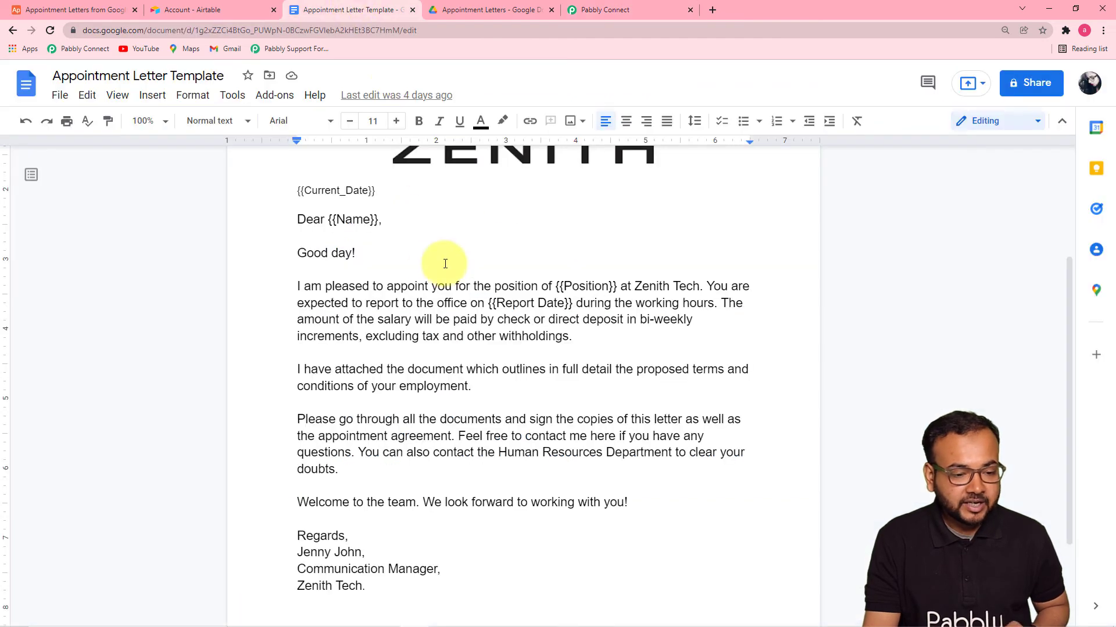
pyautogui.click(491, 10)
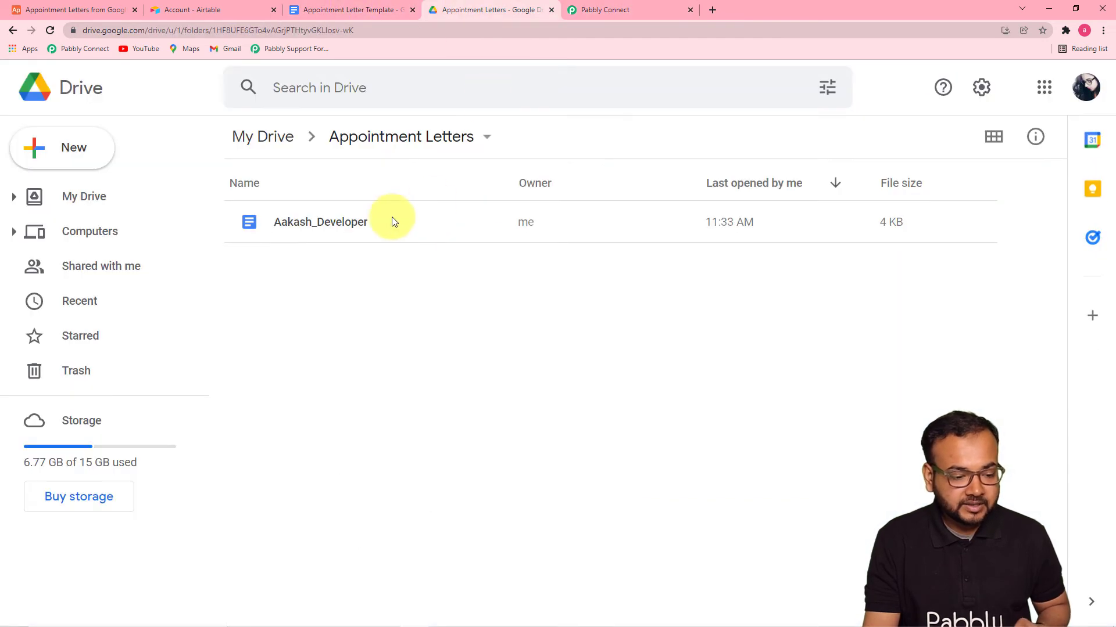
# - Open the generated letter from the Appointment Letters folder and compare its filled-in details with the template's placeholders
pyautogui.doubleClick(354, 228)
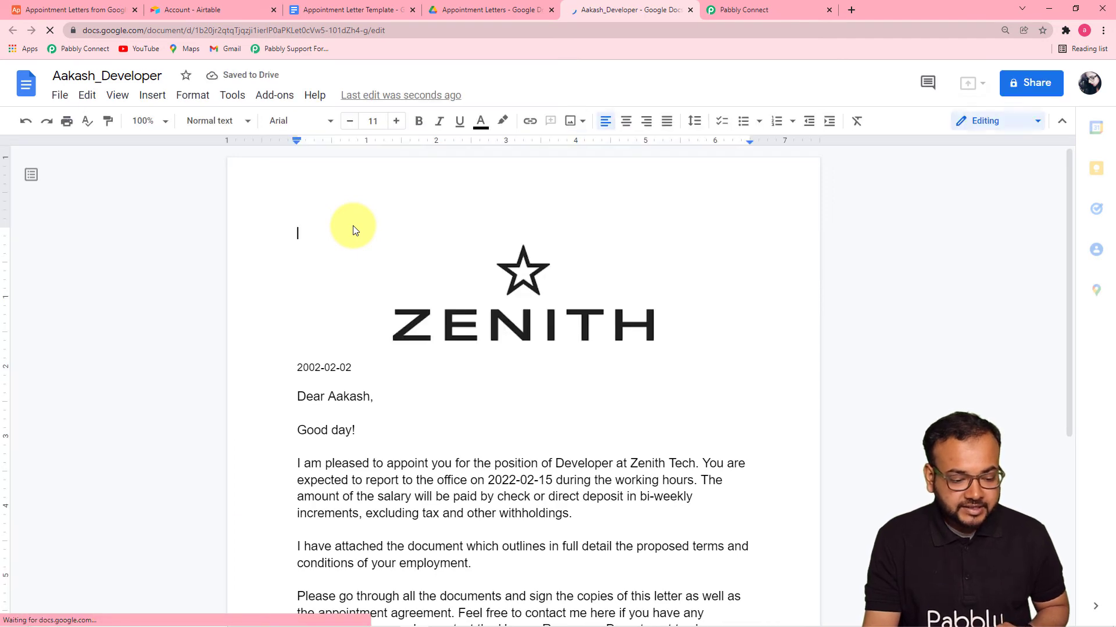
pyautogui.scroll(-3, 353, 225)
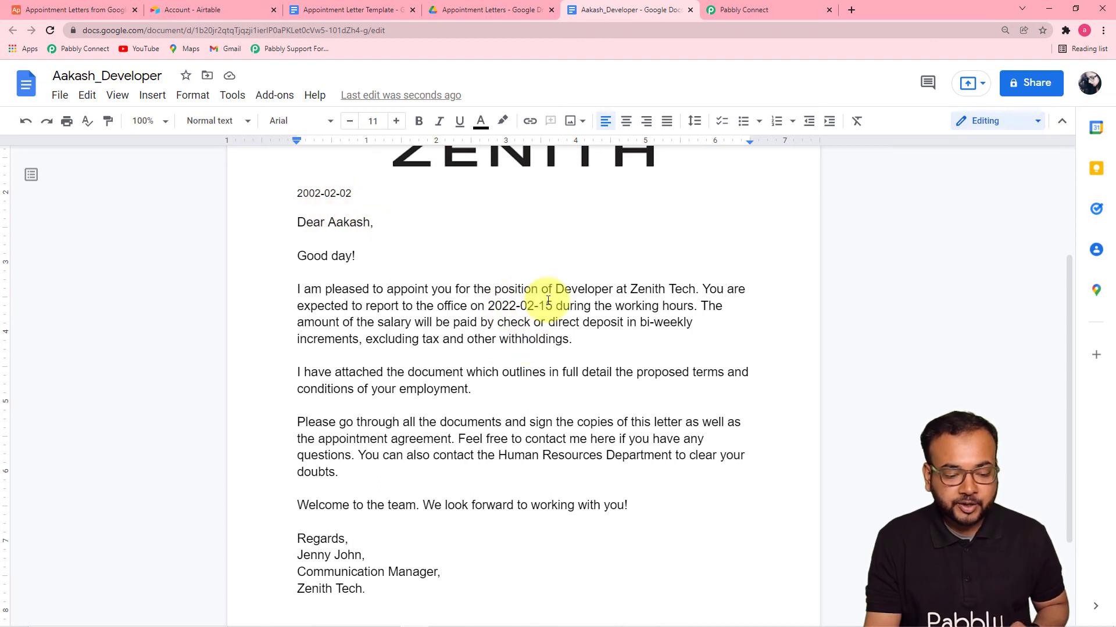
pyautogui.click(352, 11)
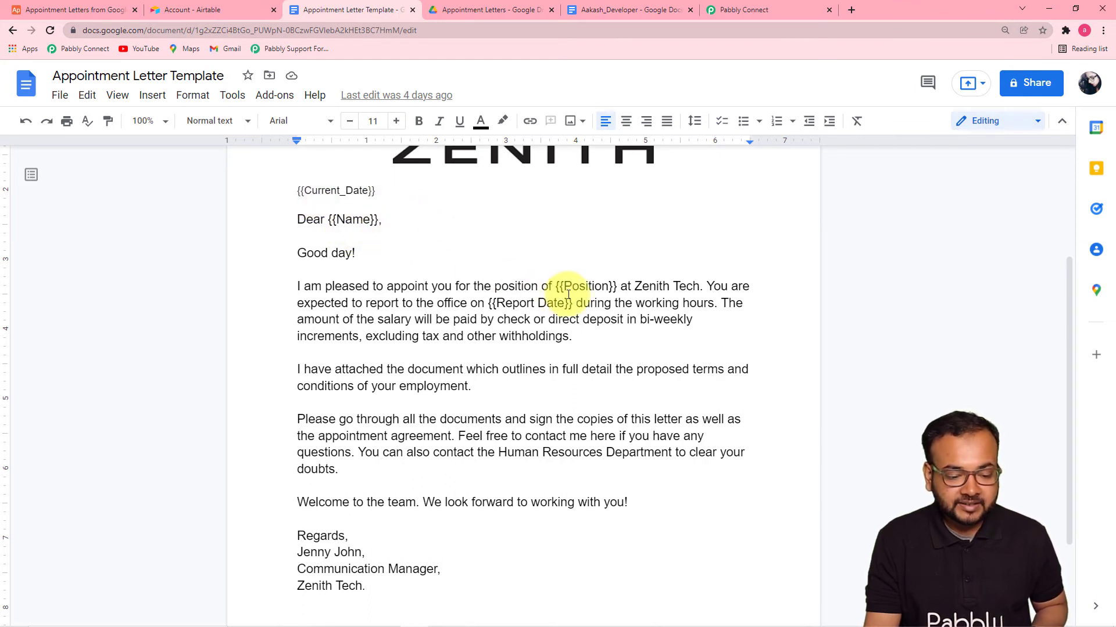
pyautogui.click(483, 12)
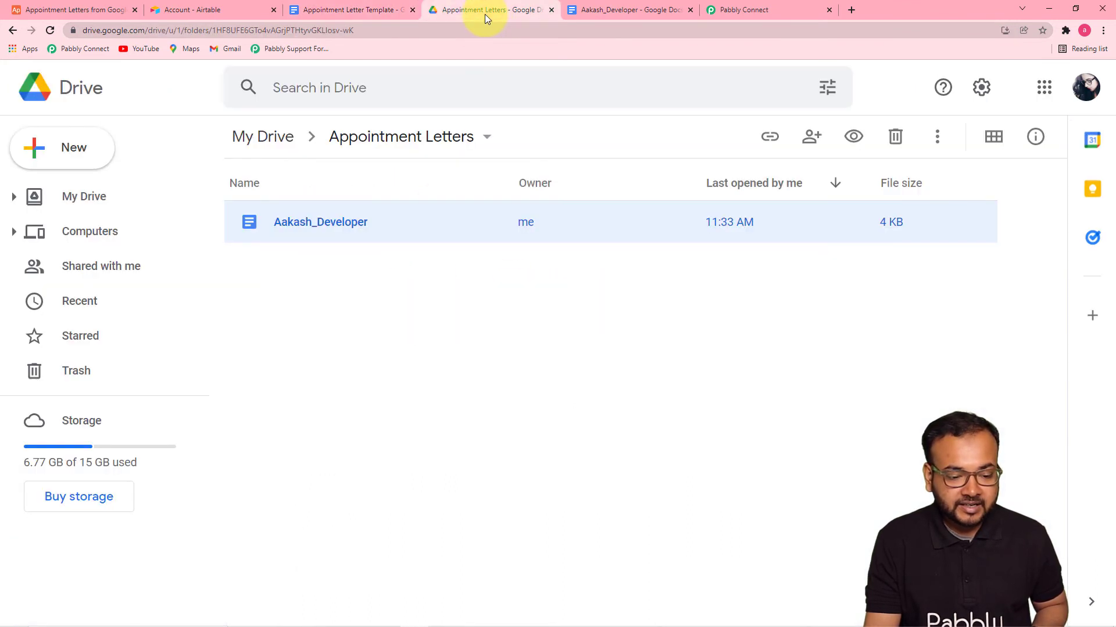
pyautogui.click(588, 13)
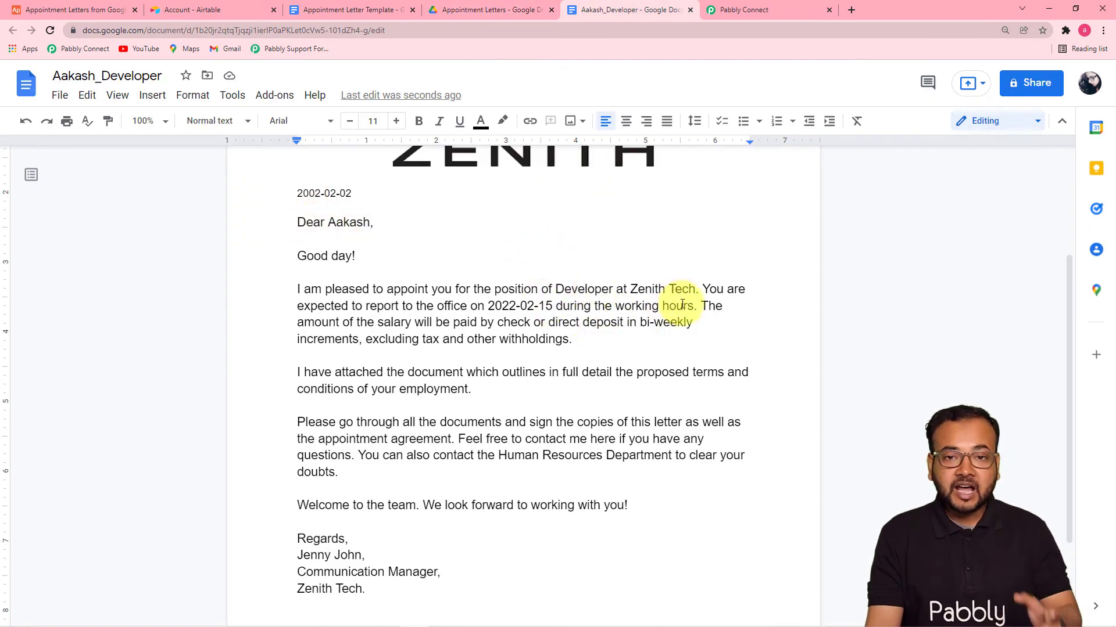
# - Return to Pabbly Connect and review the whole workflow, from the Airtable trigger settings to the Google Docs field mappings and response
pyautogui.click(730, 9)
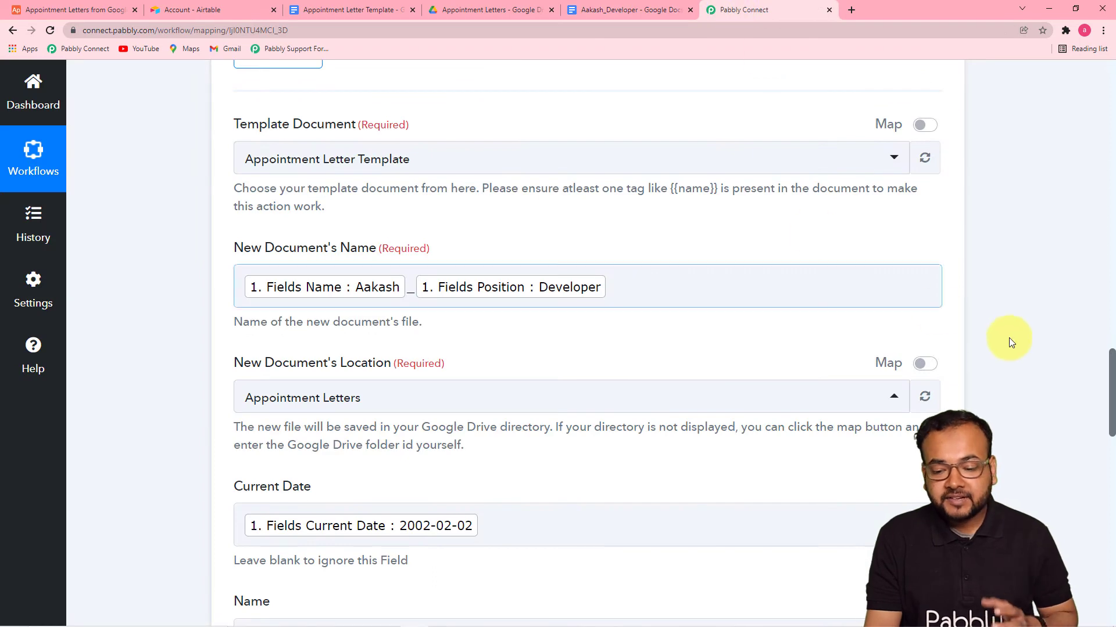
pyautogui.moveTo(1112, 375); pyautogui.dragTo(1111, 83)
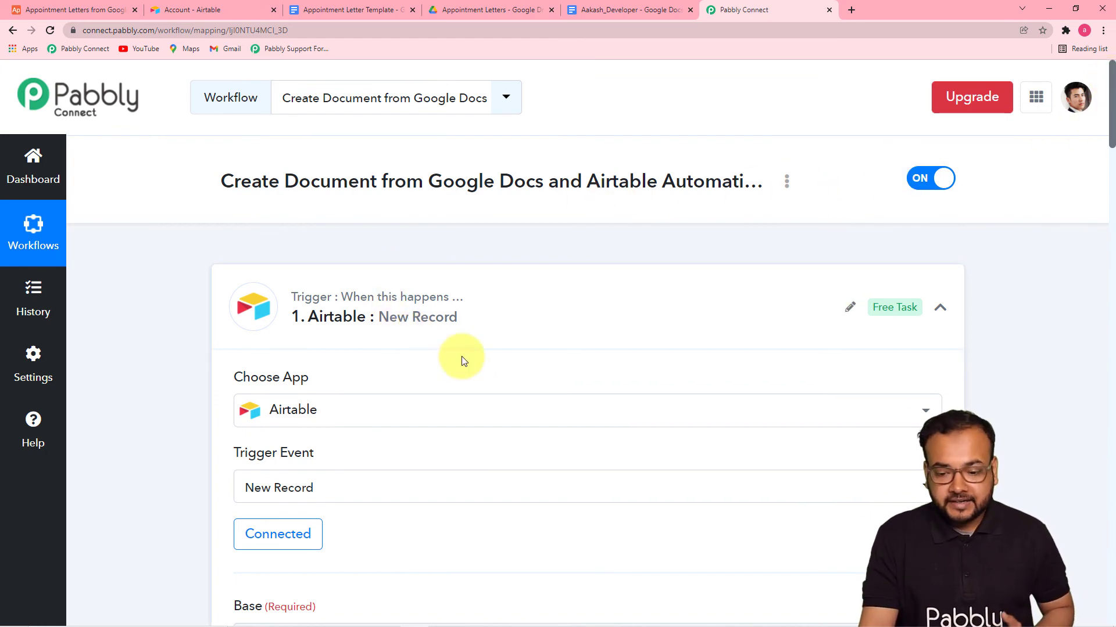
pyautogui.moveTo(1111, 140); pyautogui.dragTo(1112, 192)
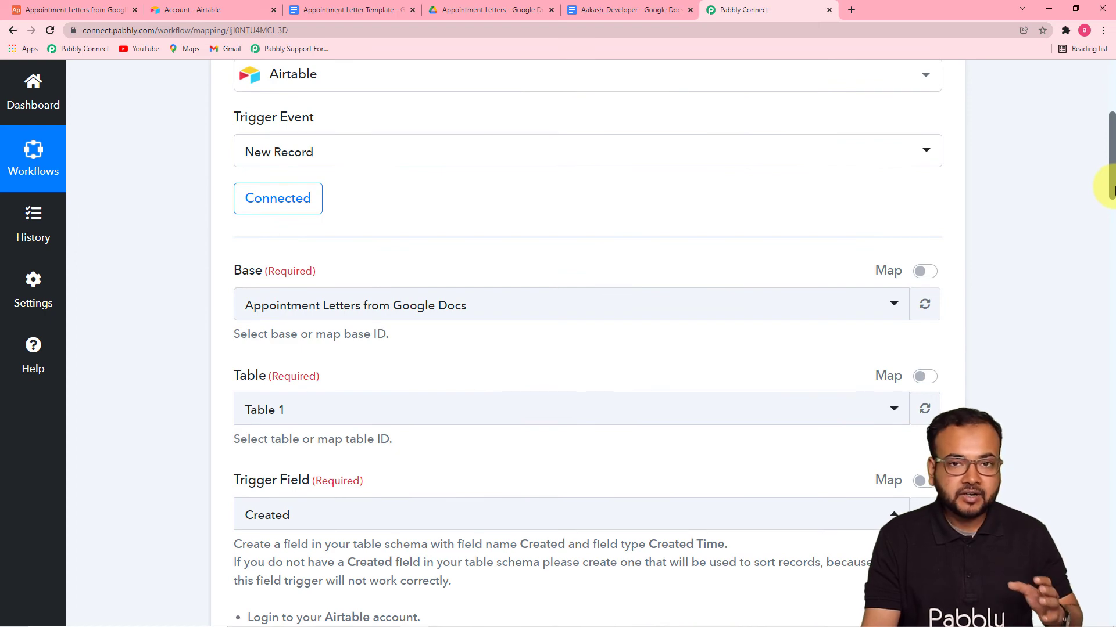
pyautogui.moveTo(1111, 191); pyautogui.dragTo(1108, 312)
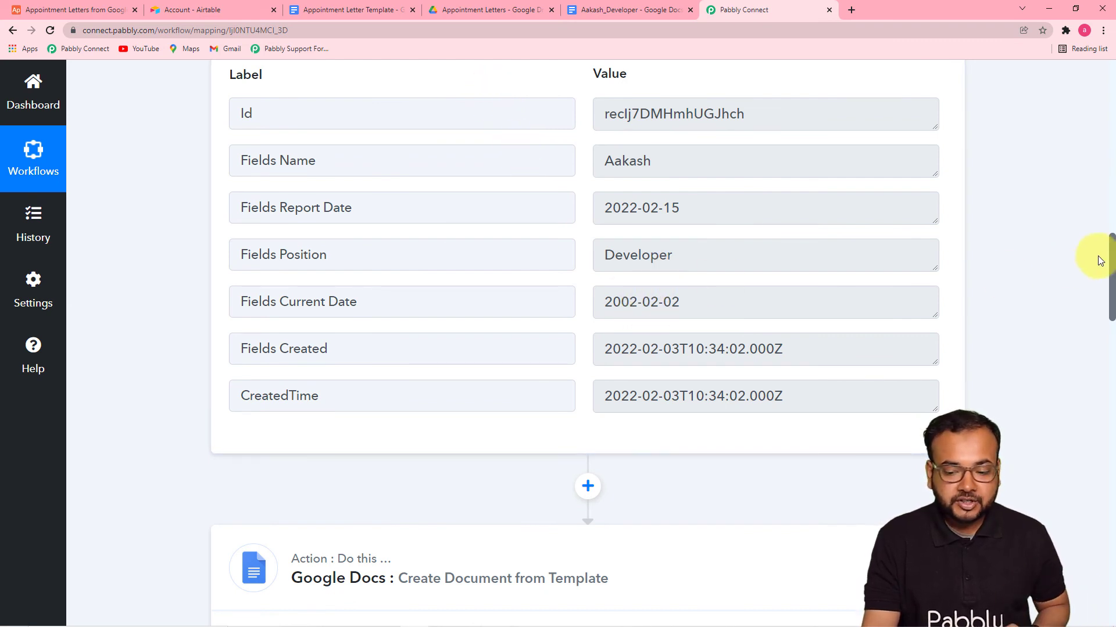
pyautogui.moveTo(1110, 250); pyautogui.dragTo(1111, 325)
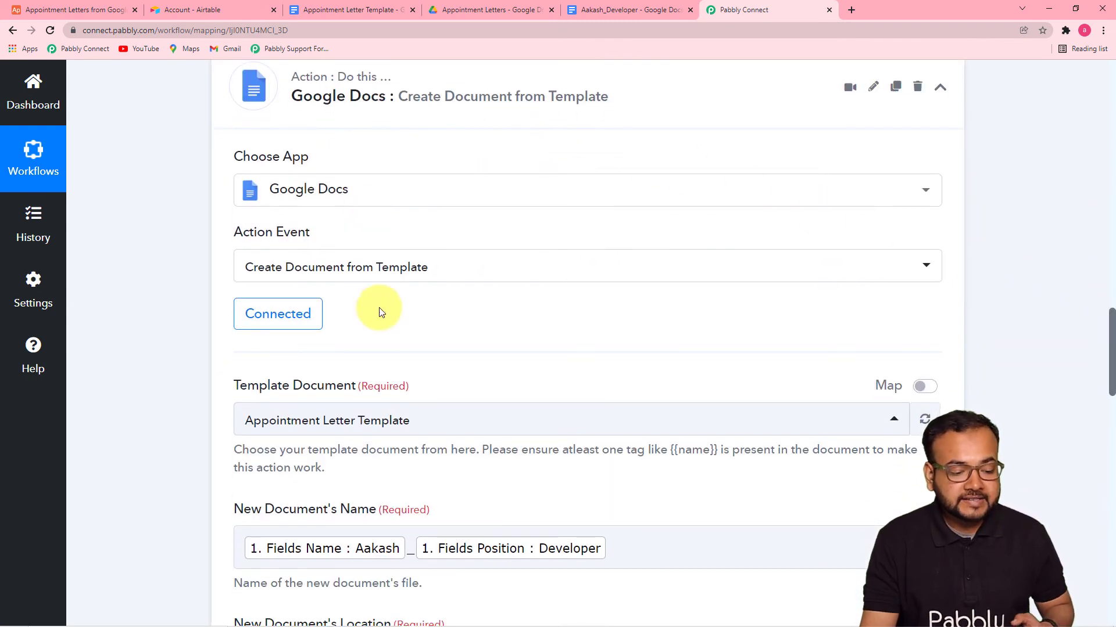
pyautogui.moveTo(1111, 324); pyautogui.dragTo(1111, 396)
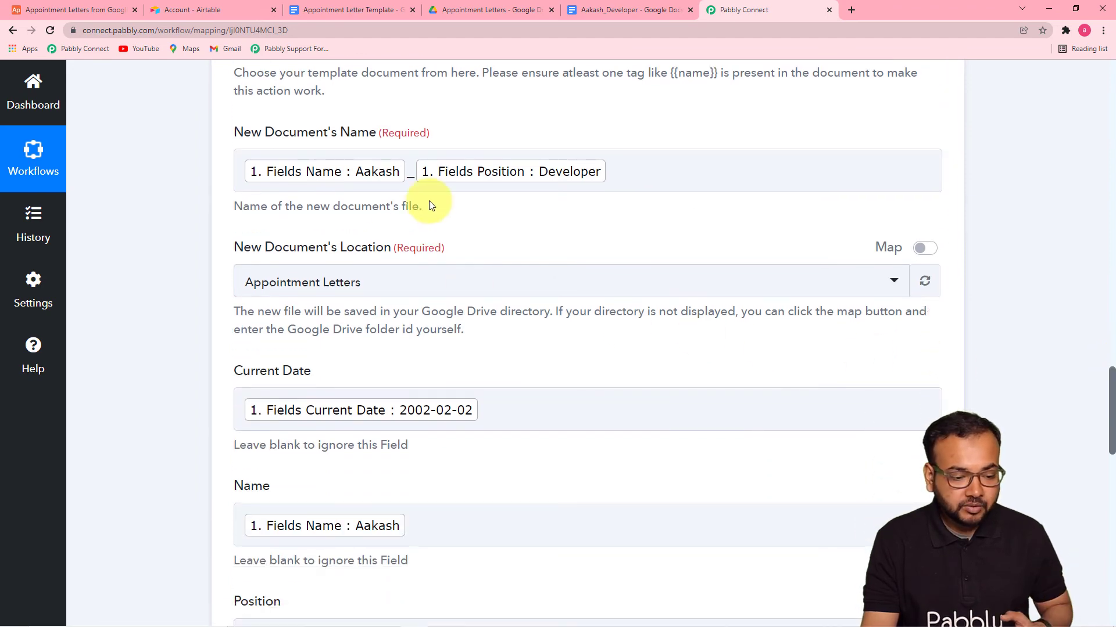
pyautogui.moveTo(1109, 406); pyautogui.dragTo(1110, 462)
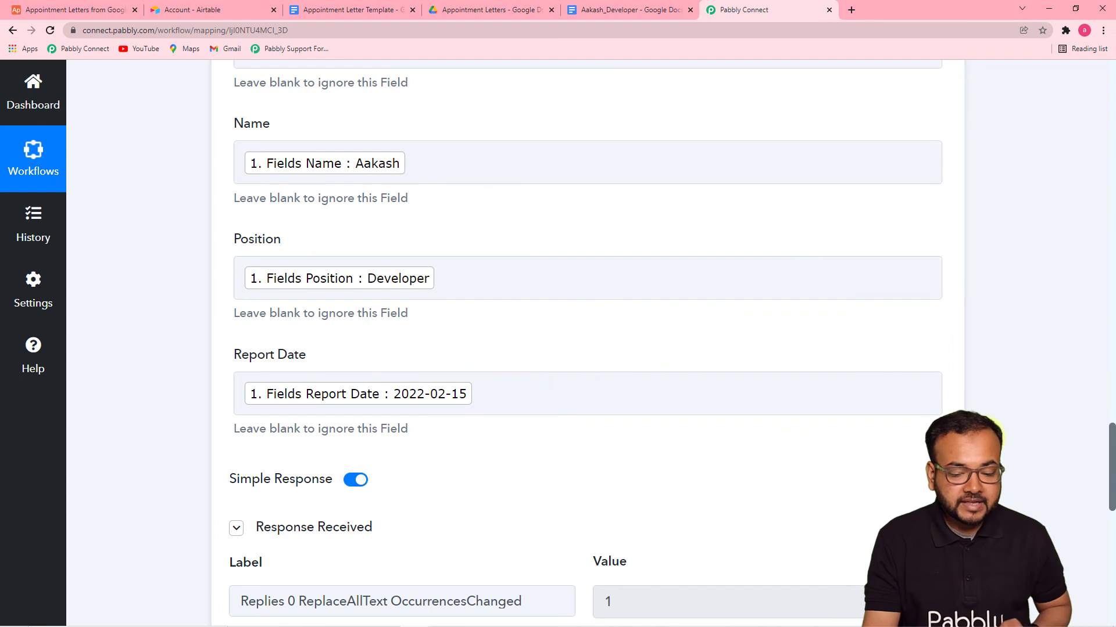
pyautogui.scroll(2, 588, 343)
pyautogui.scroll(-4, 587, 343)
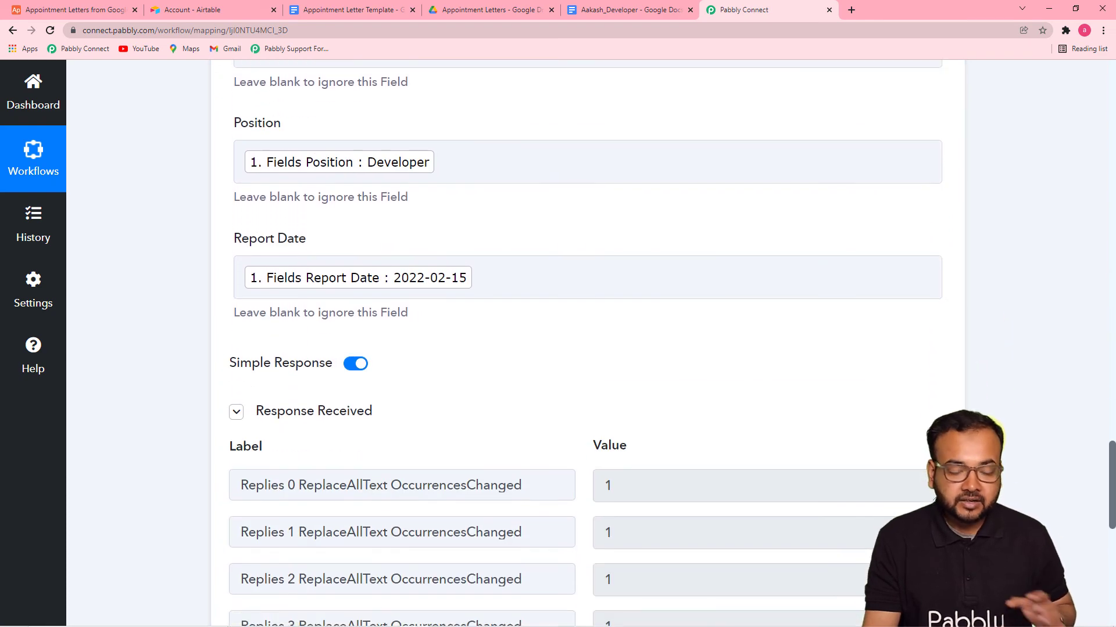
# - Check the Airtable appointment table and the Appointment Letters folder in Google Drive, and return to Pabbly Connect to save the Google Docs action
pyautogui.scroll(-3, 587, 343)
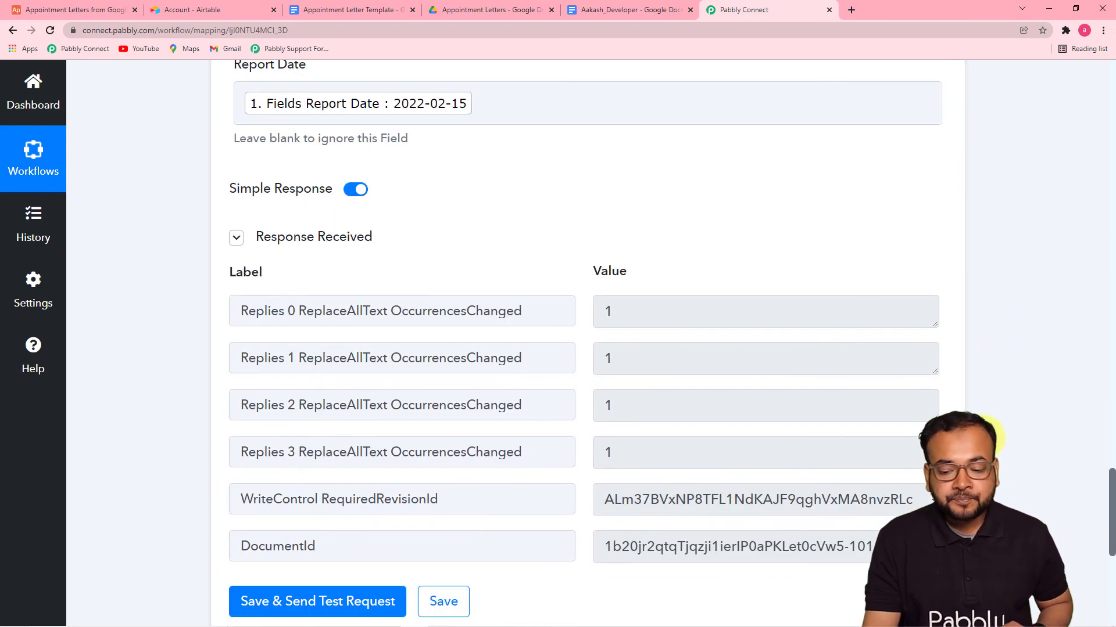
pyautogui.scroll(-1, 587, 343)
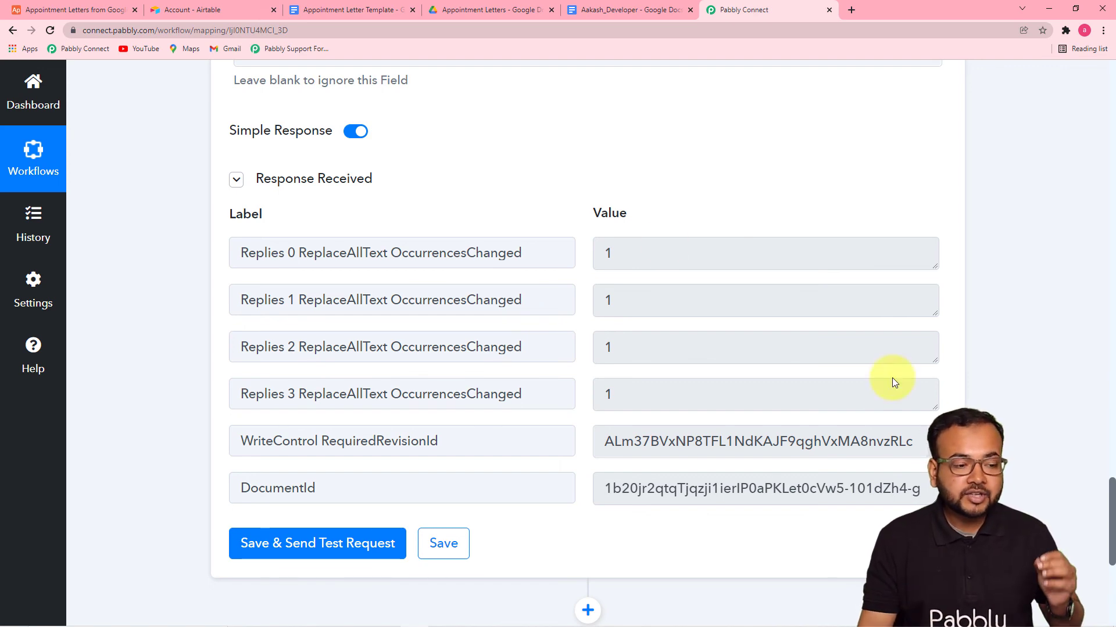
pyautogui.click(225, 4)
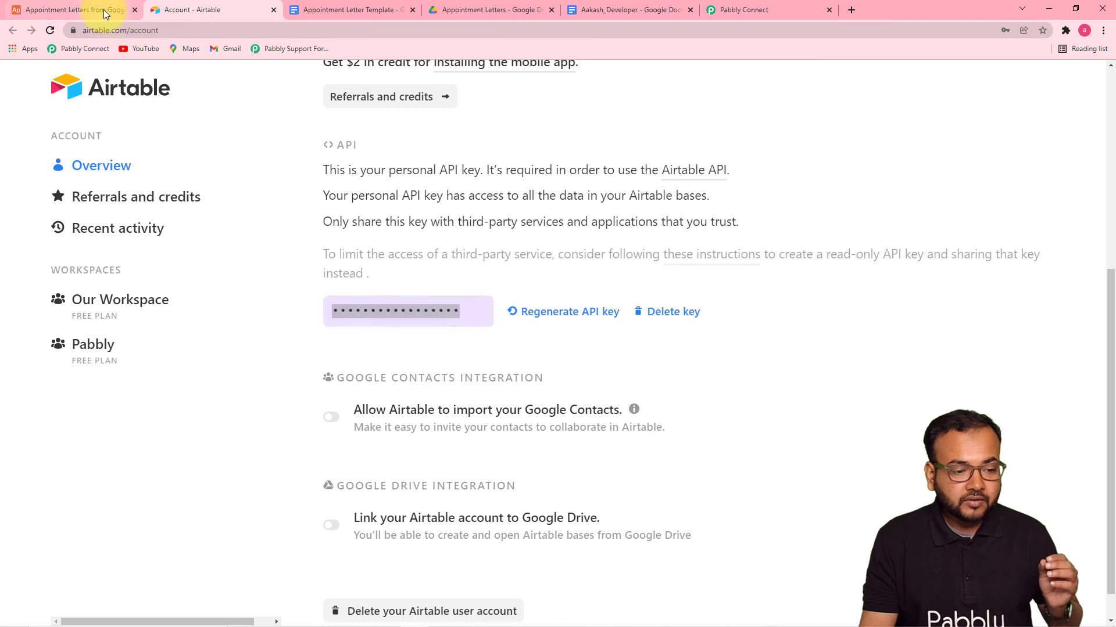
pyautogui.click(108, 10)
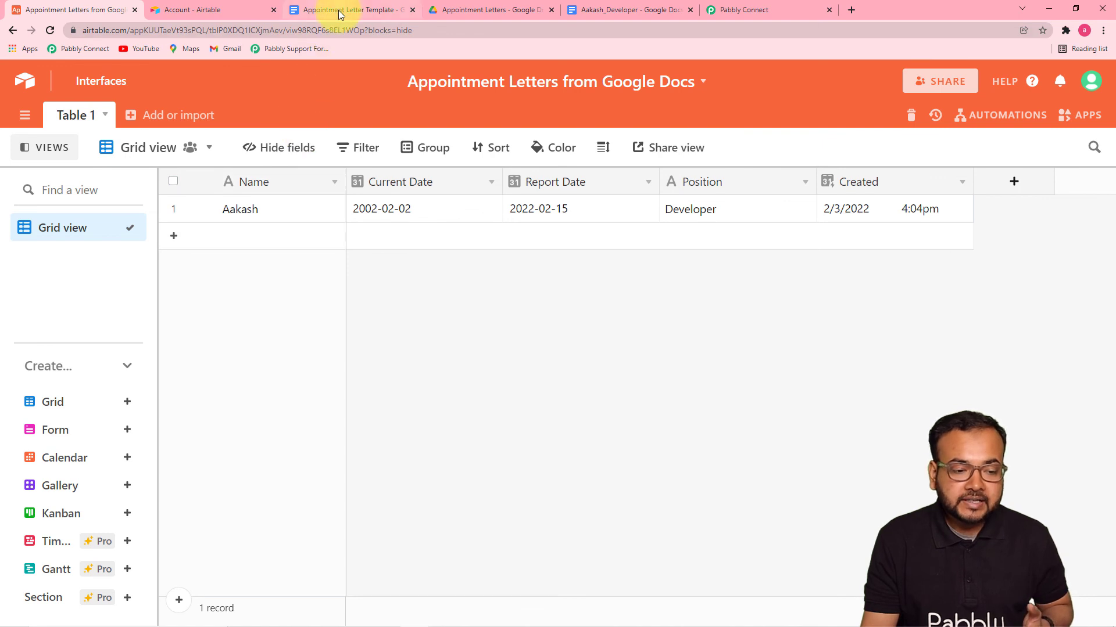
pyautogui.click(444, 4)
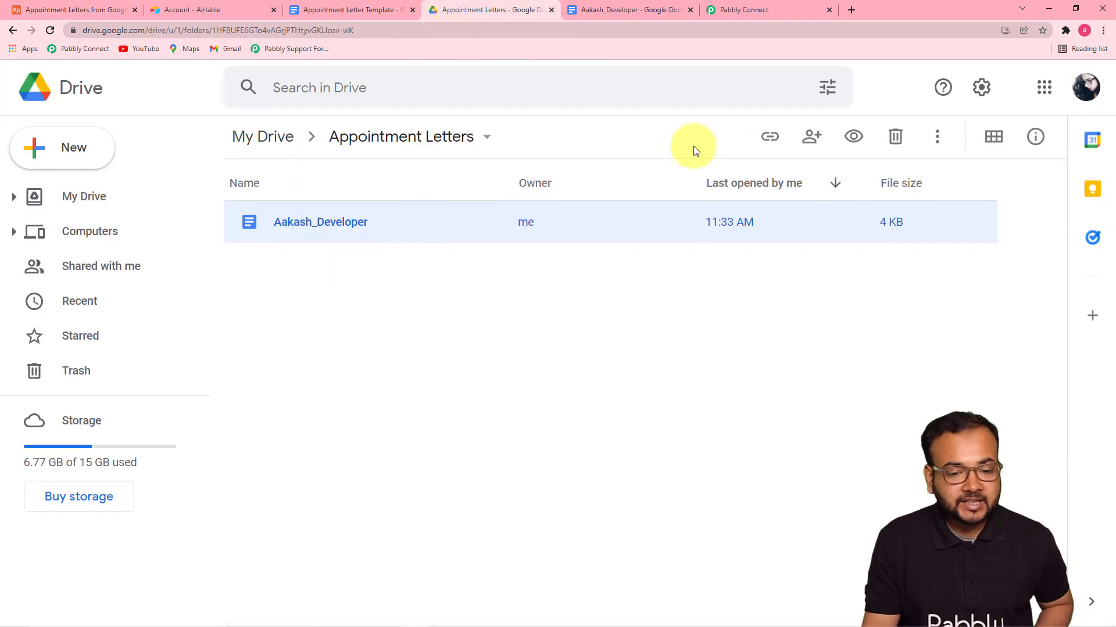
pyautogui.click(724, 13)
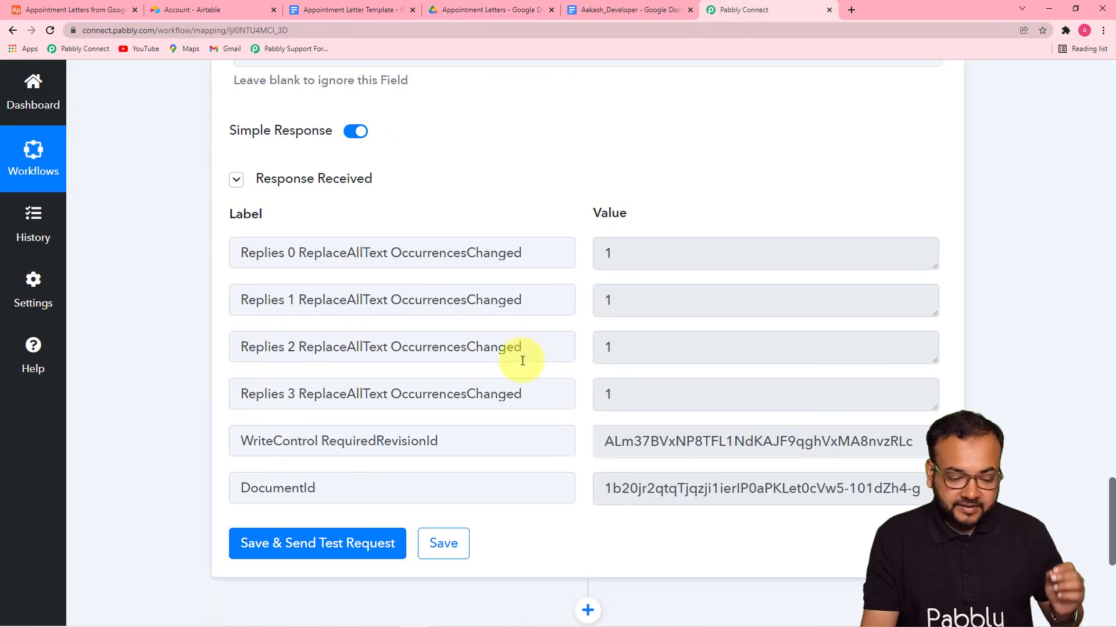
pyautogui.click(443, 541)
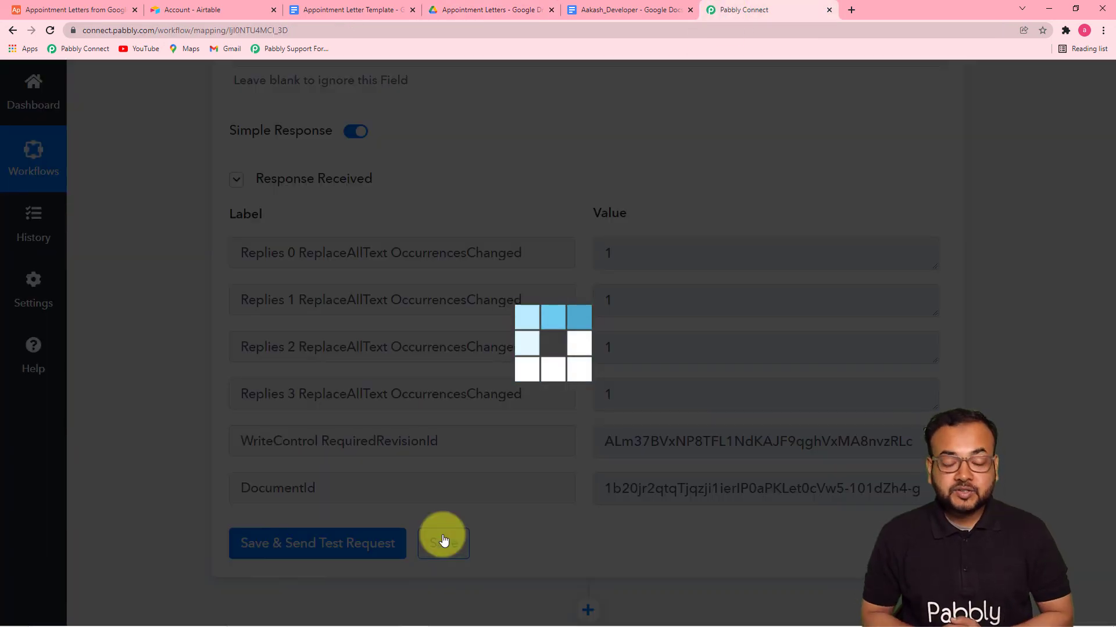